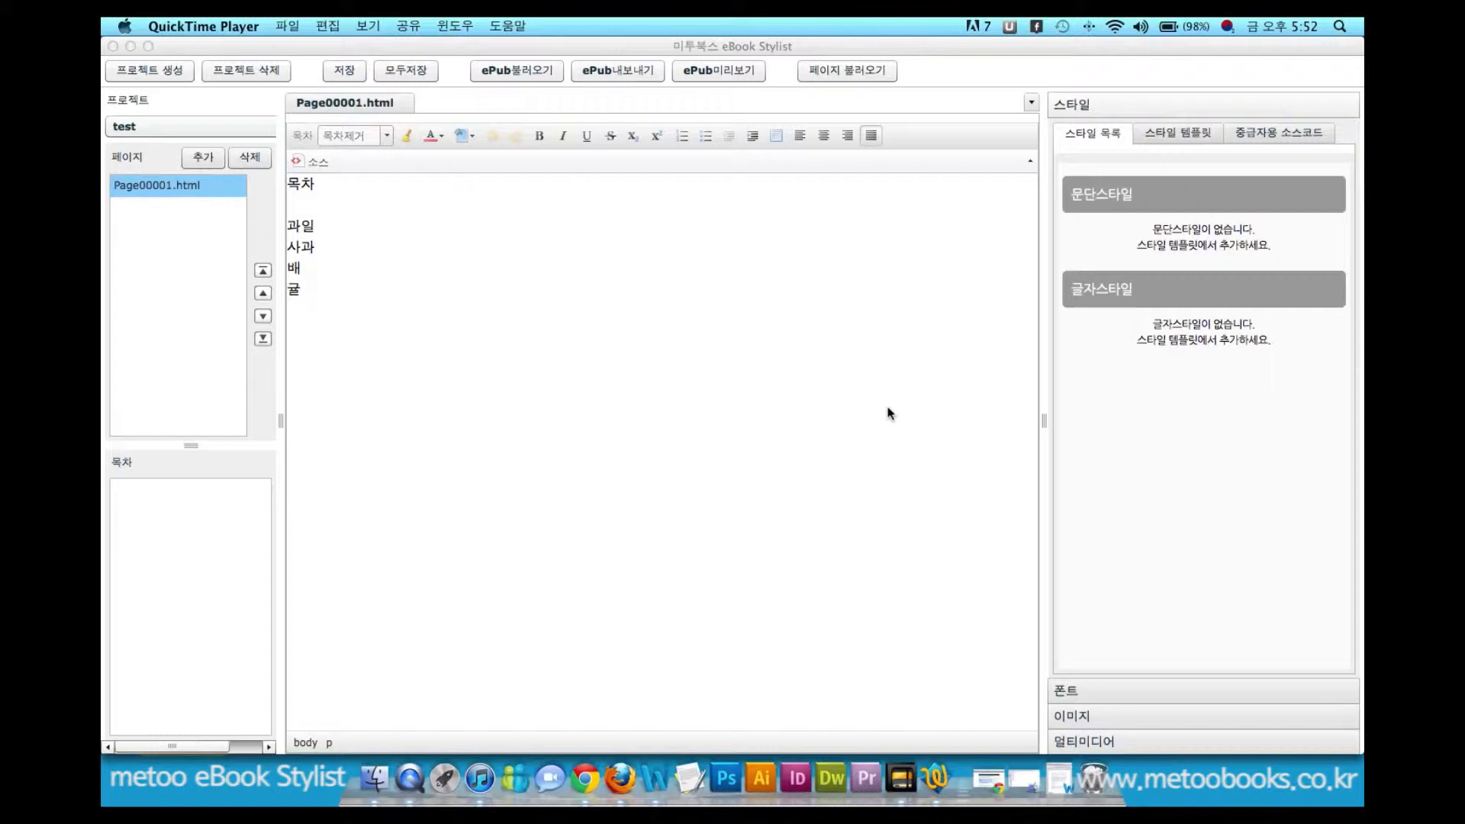
click(326, 202)
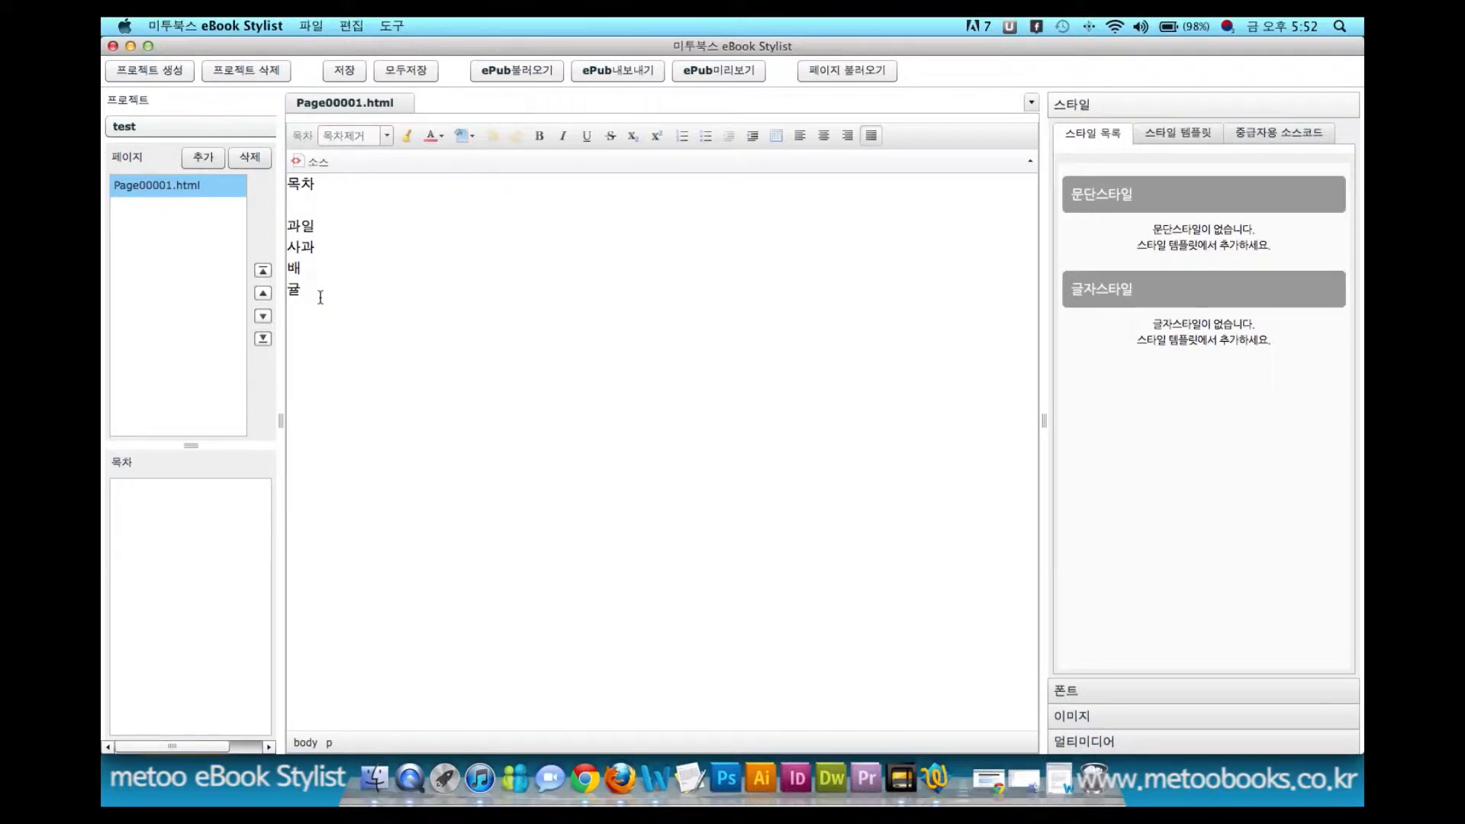
drag(367, 306, 298, 193)
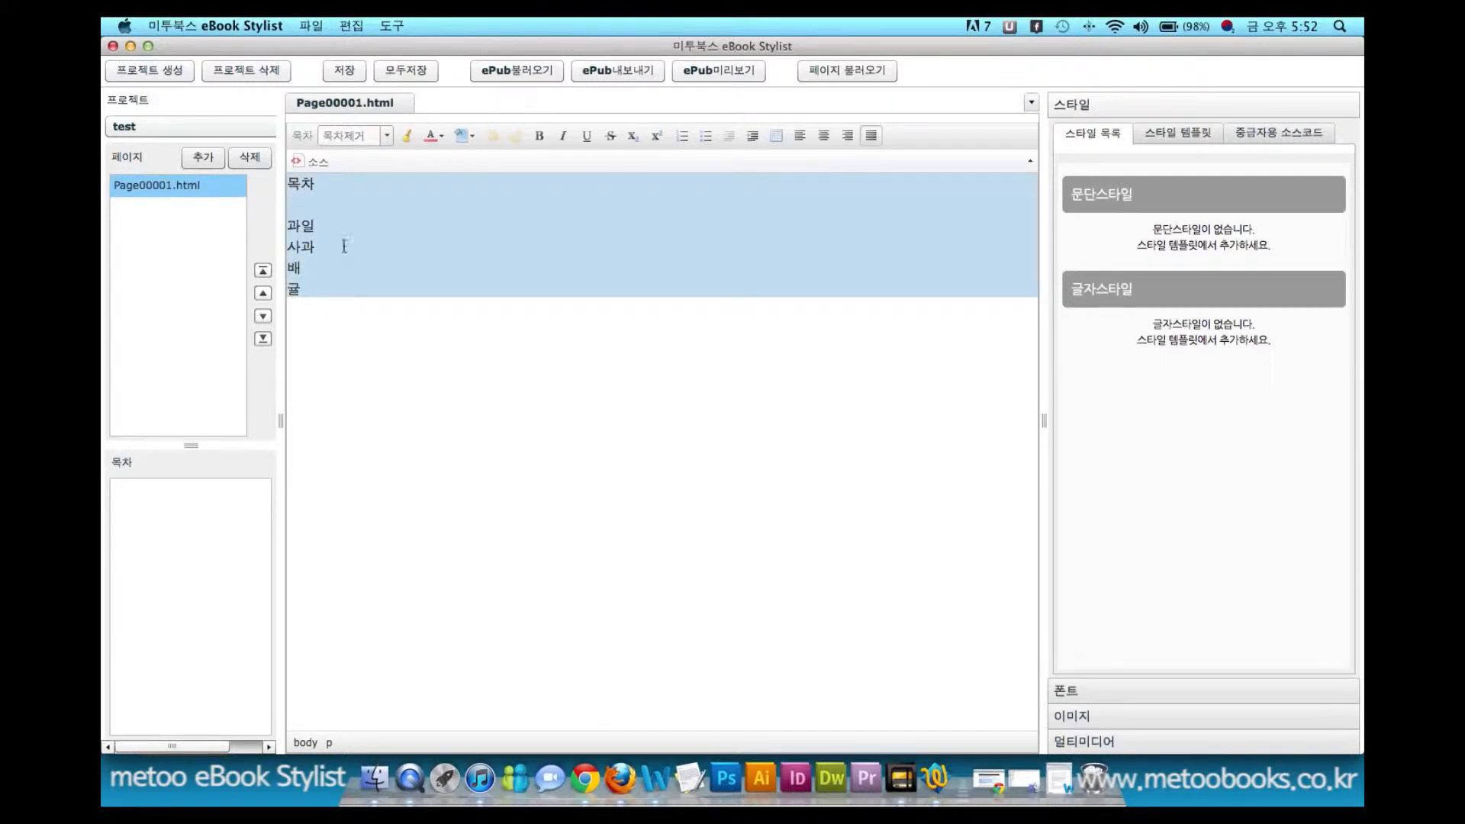
click(428, 323)
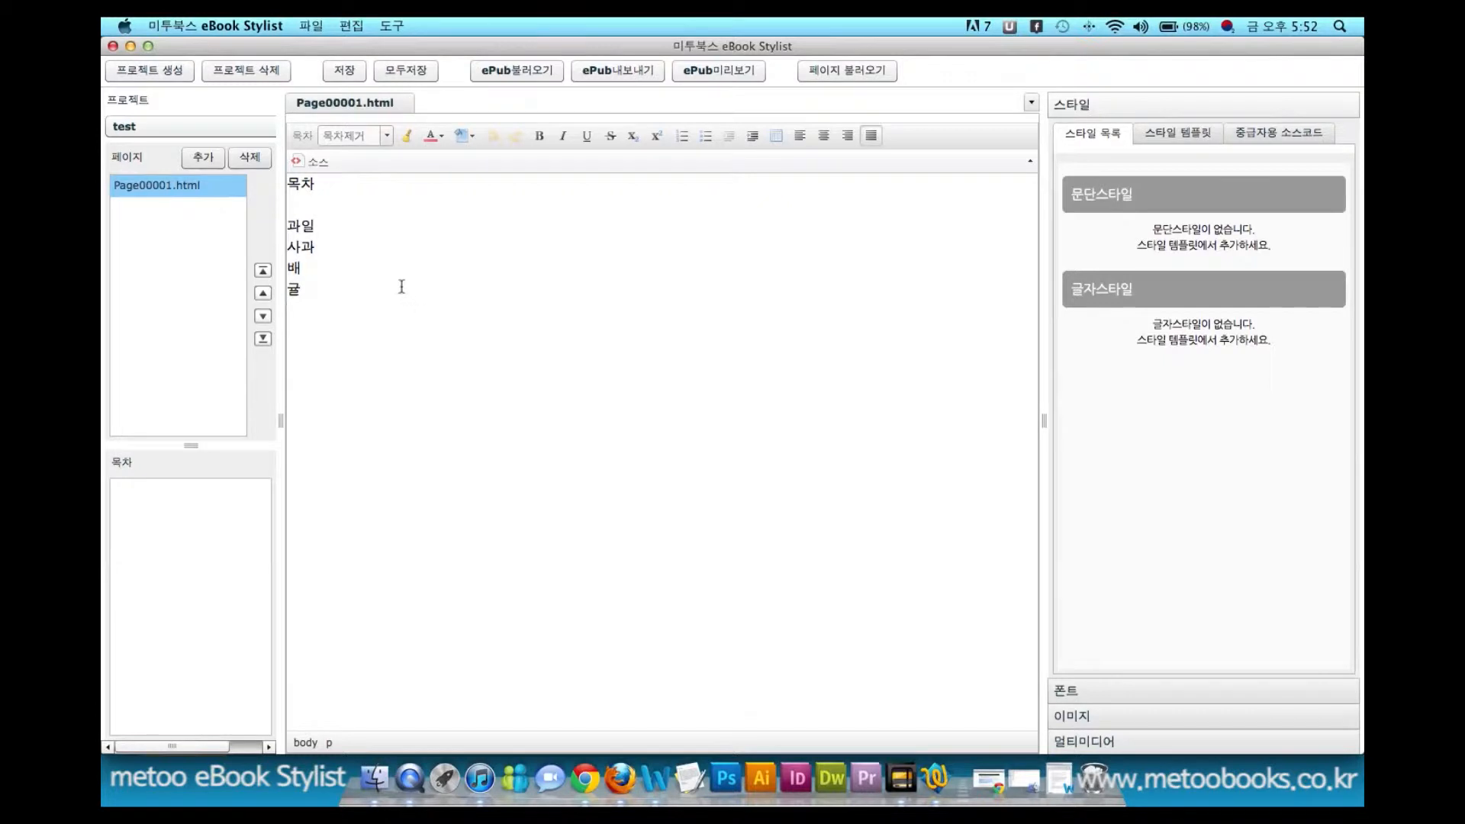
click(303, 225)
click(300, 224)
click(303, 248)
click(299, 269)
click(319, 226)
- Assign the 제목 1 contents level to the 과일 line
click(302, 225)
click(387, 136)
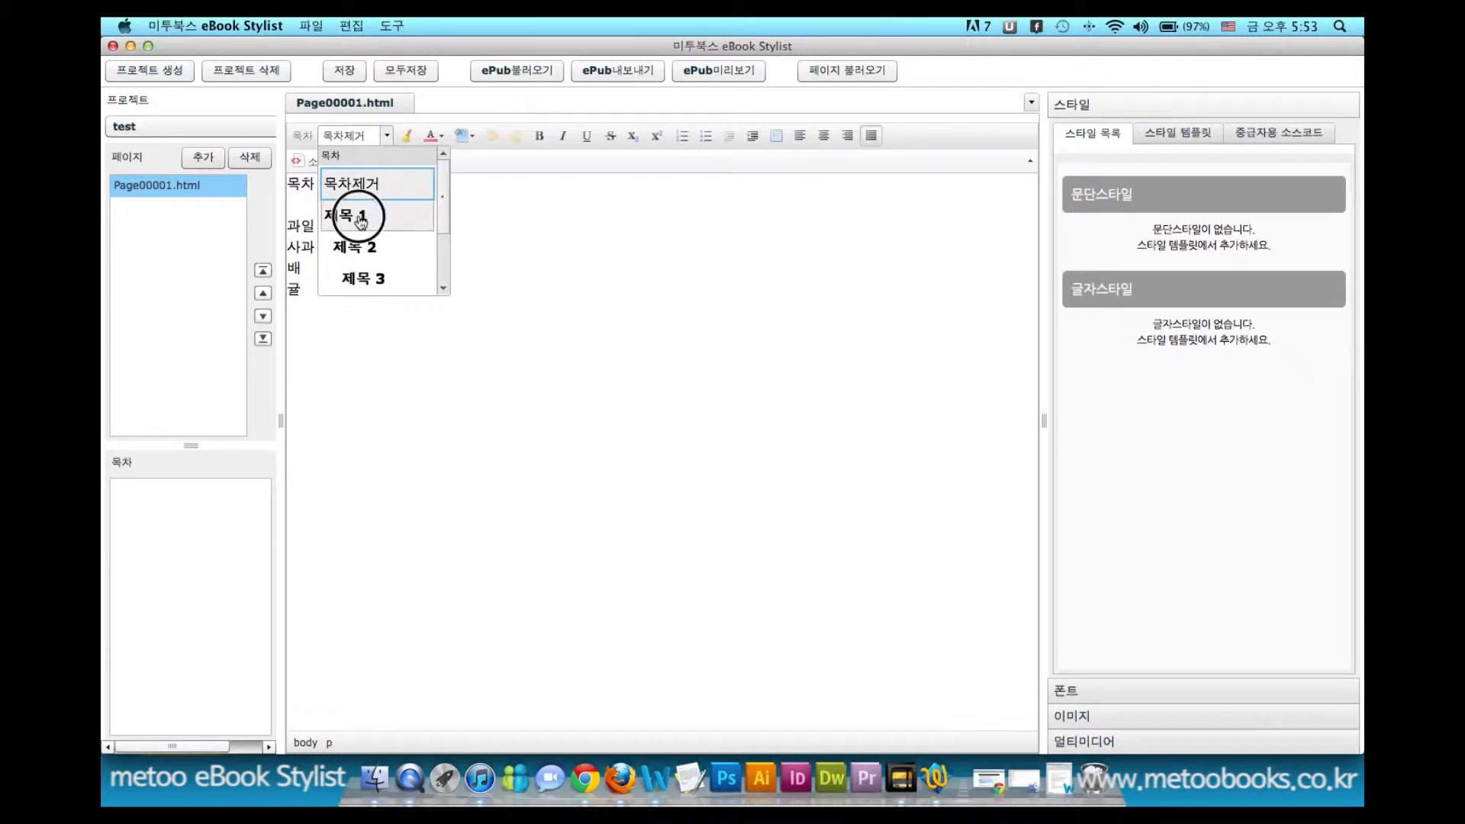
click(356, 216)
- Assign the 제목 2 contents level to each of the 사과, 배 and 귤 lines
click(302, 246)
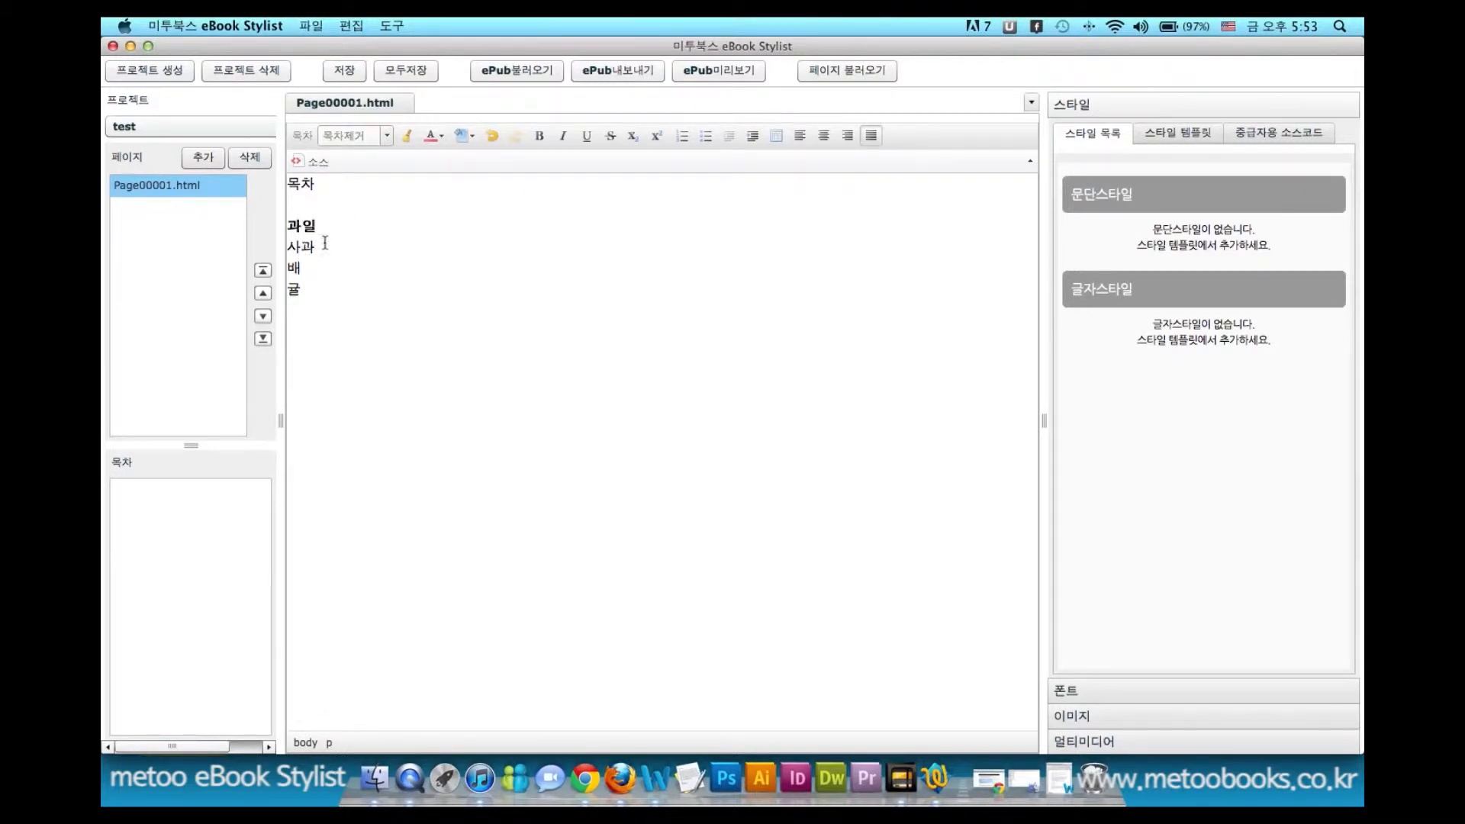
click(387, 136)
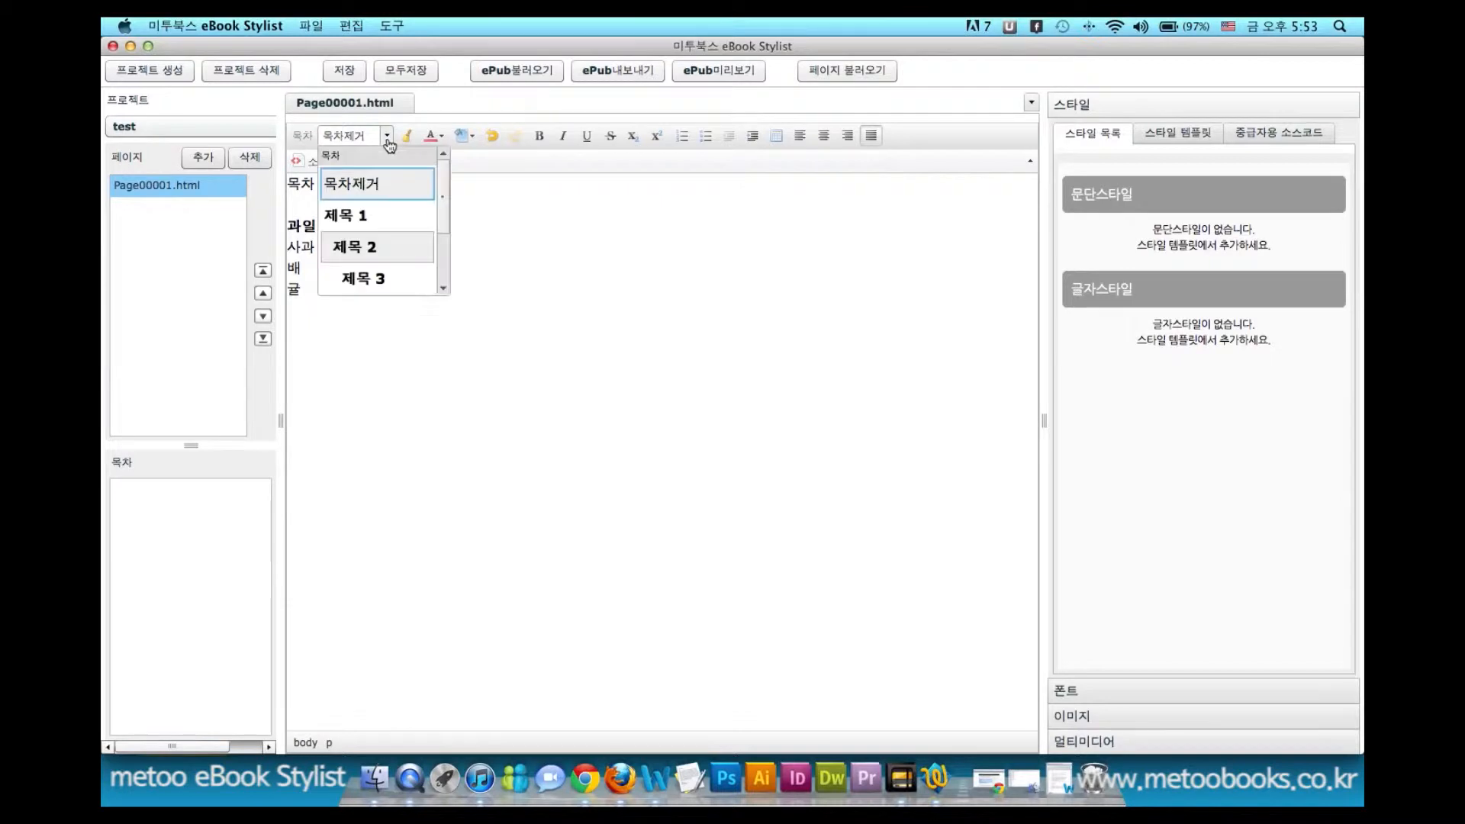
click(357, 246)
click(291, 267)
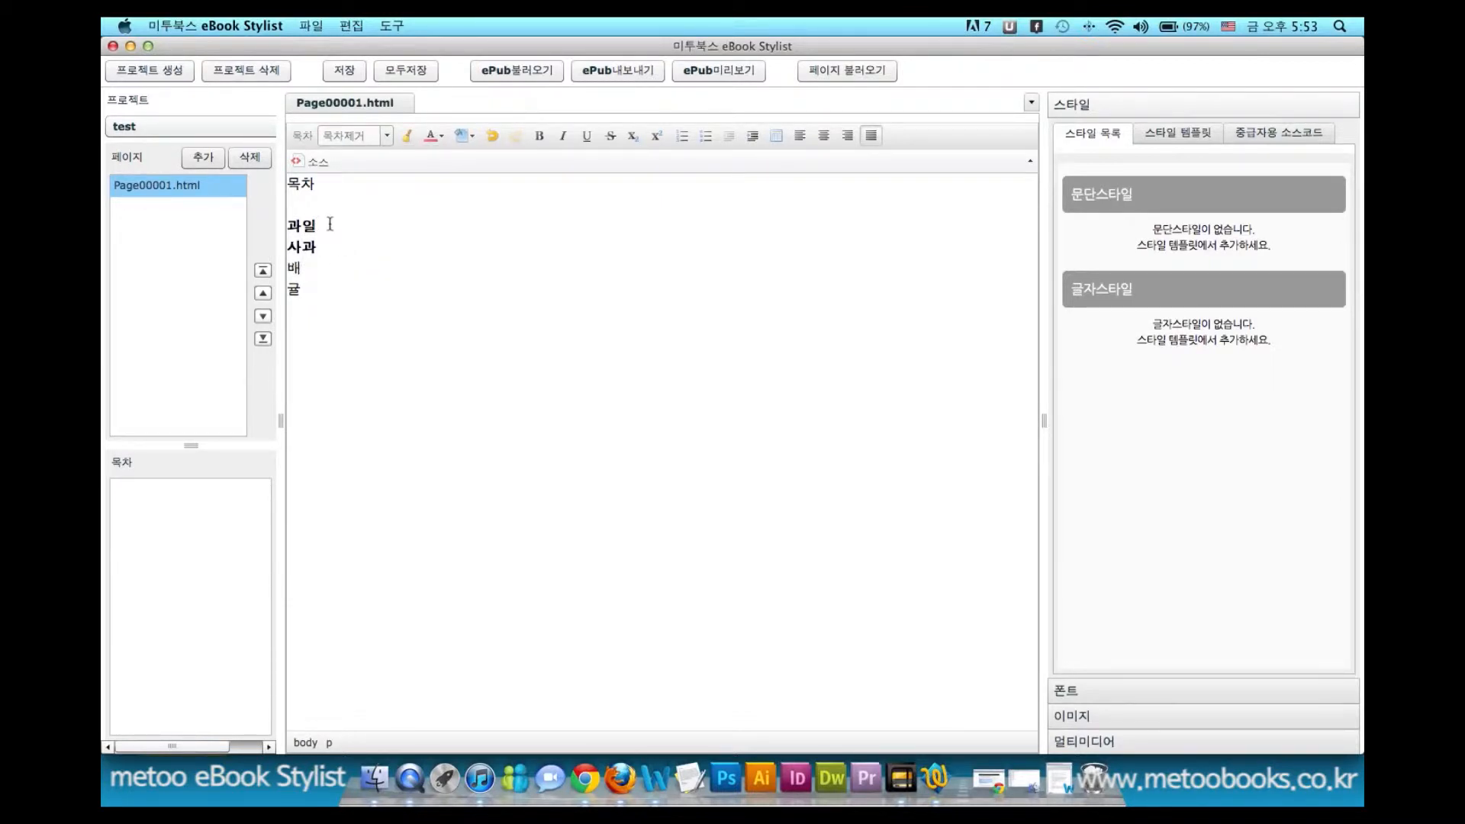
click(387, 137)
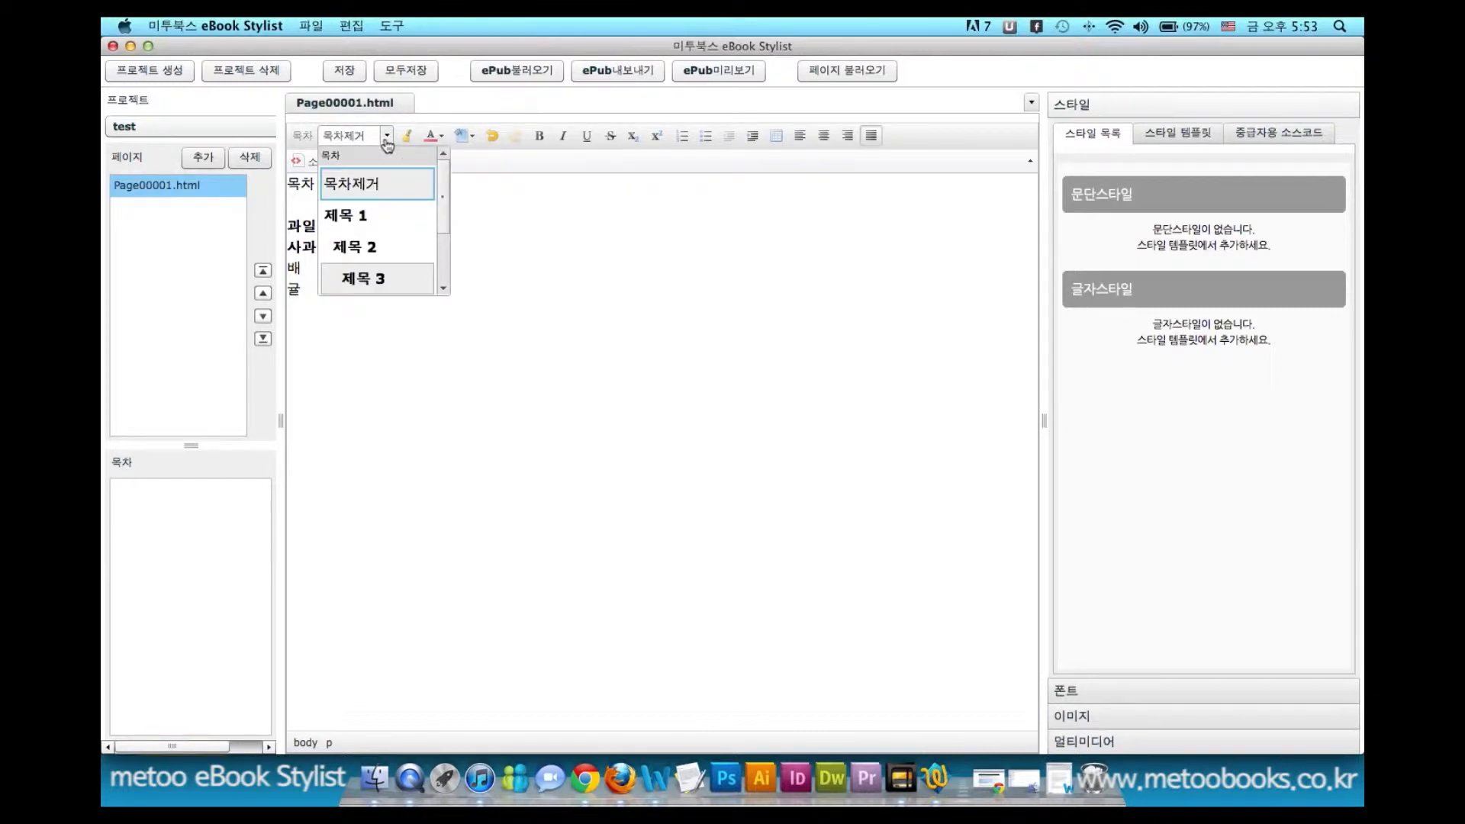
click(357, 246)
click(292, 296)
click(388, 138)
click(355, 246)
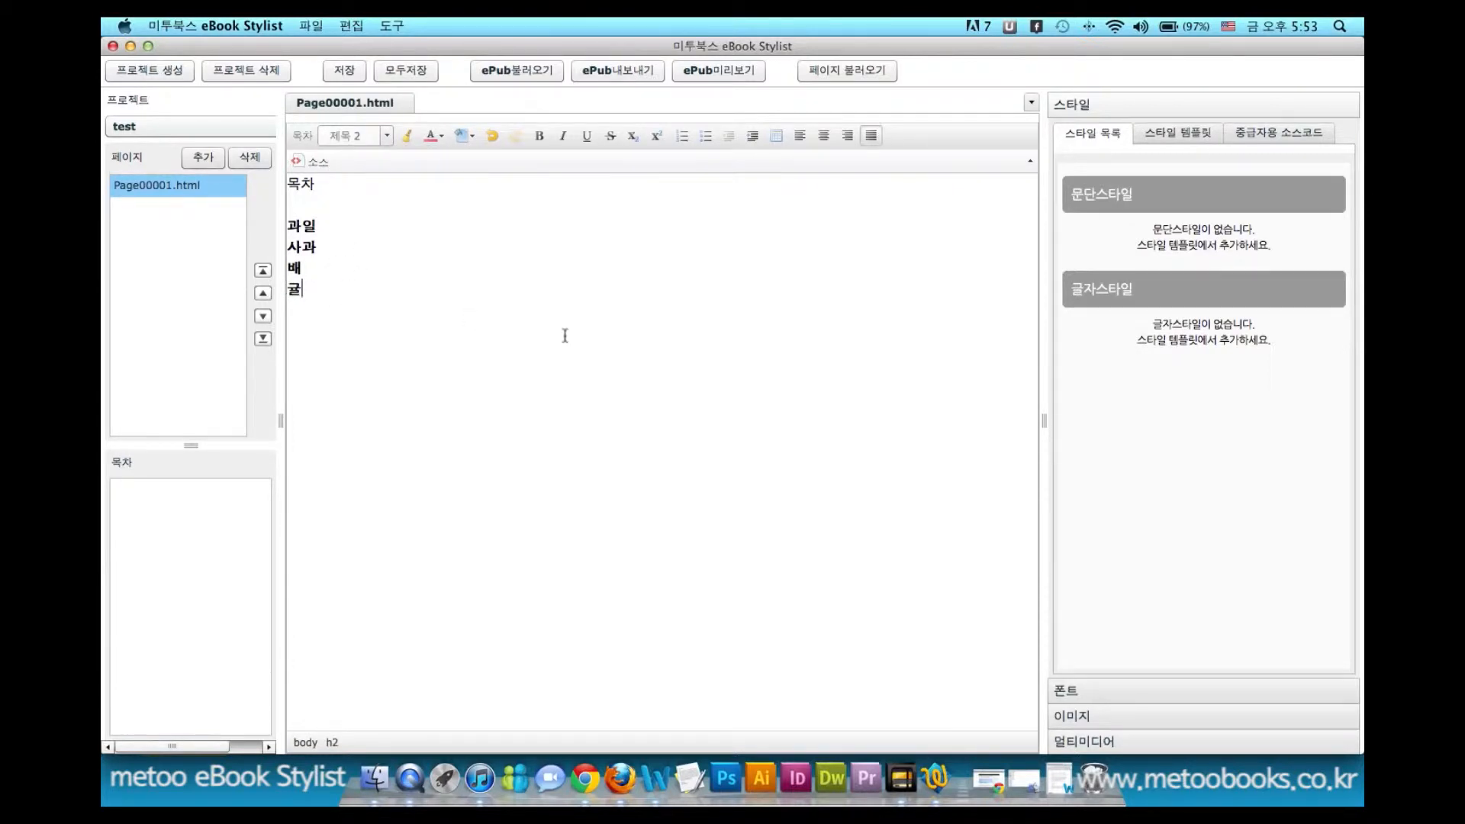
- Add an empty line after 귤 and save the page to generate the table of contents
drag(321, 297, 290, 226)
click(327, 286)
key(Return)
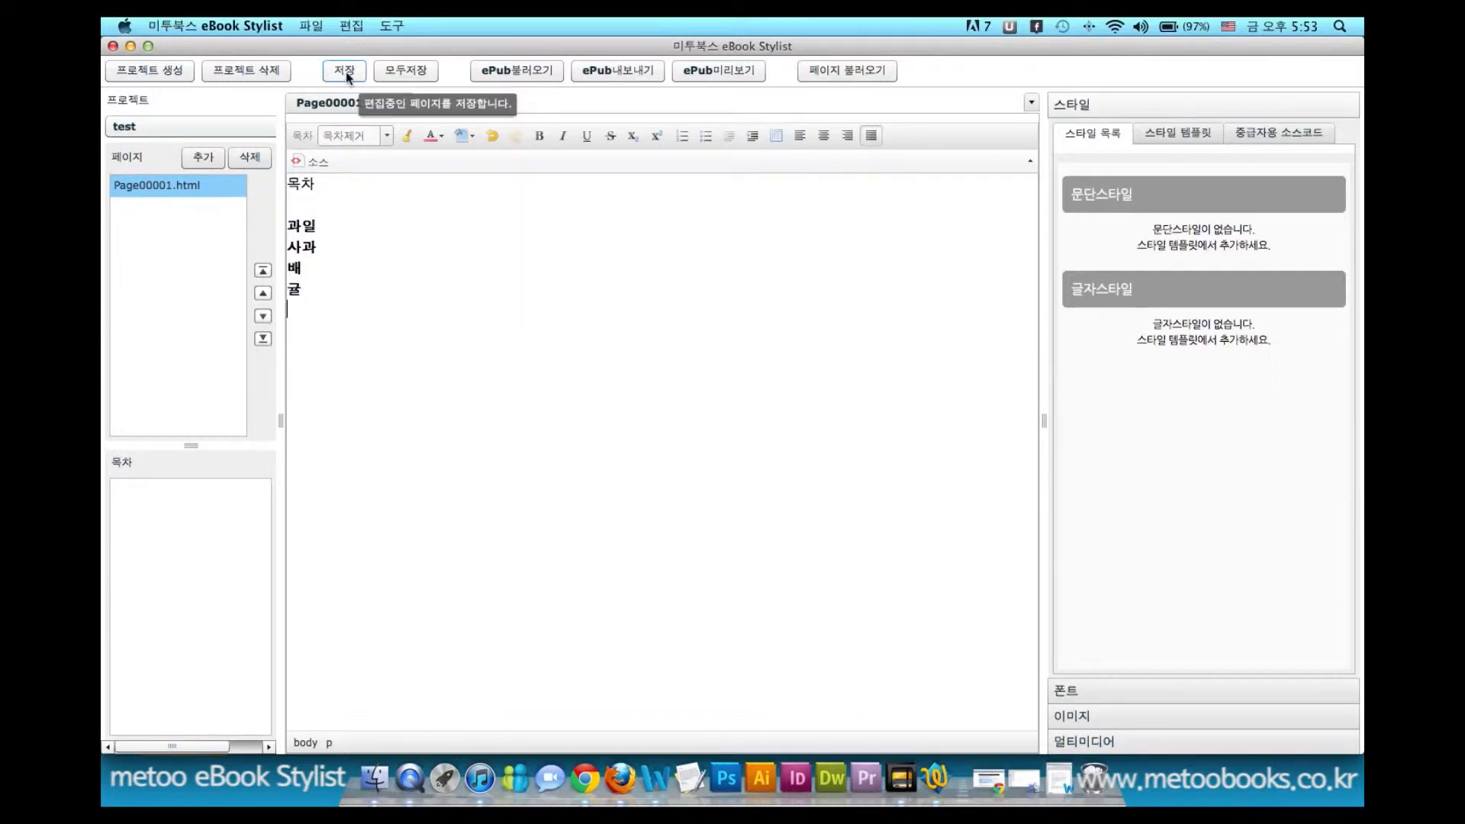
click(346, 74)
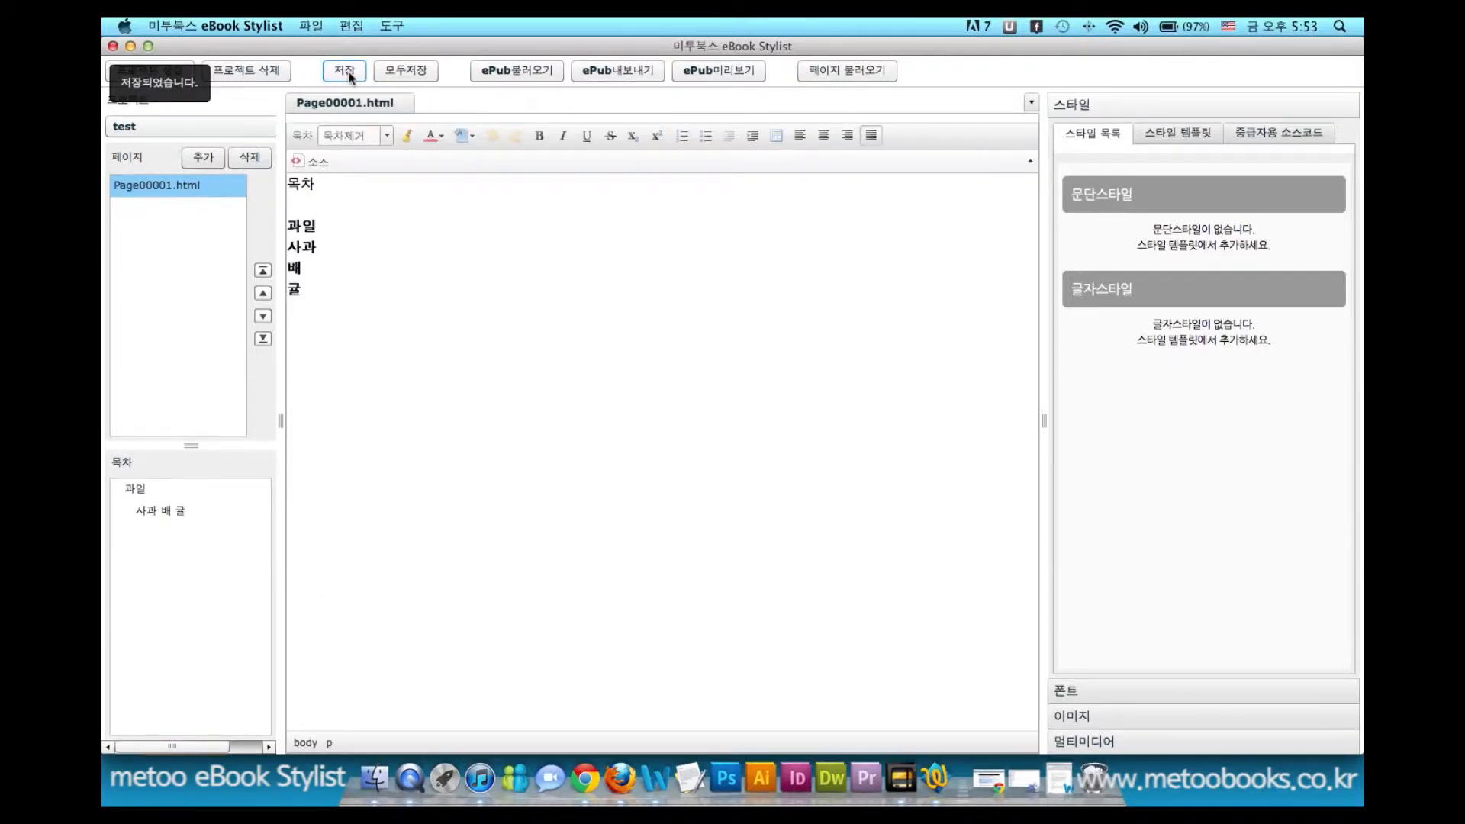
- Examine the combined second-level contents entry and the heading tags in the page's HTML source
click(320, 290)
click(180, 510)
click(376, 354)
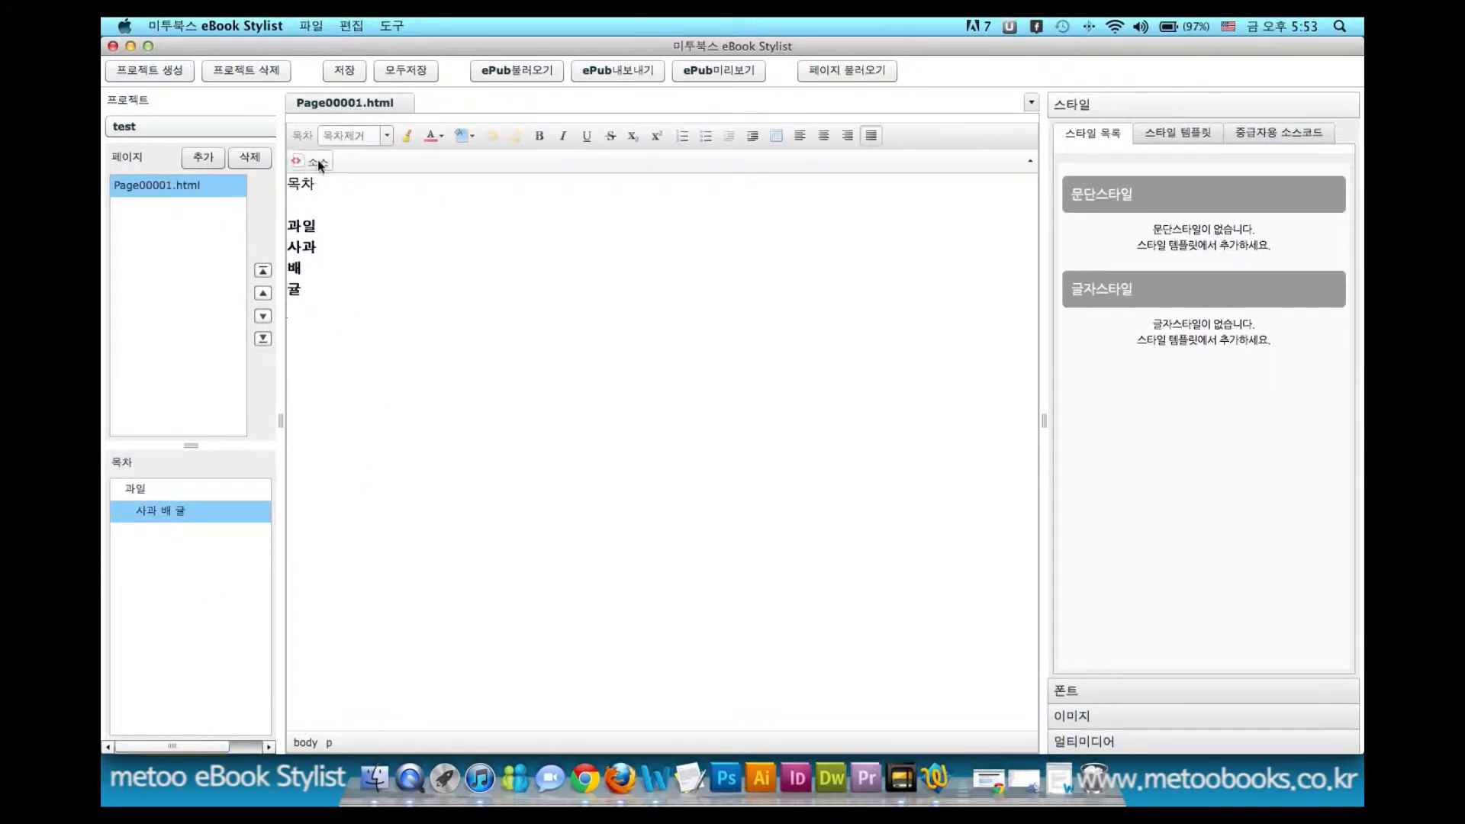
click(319, 162)
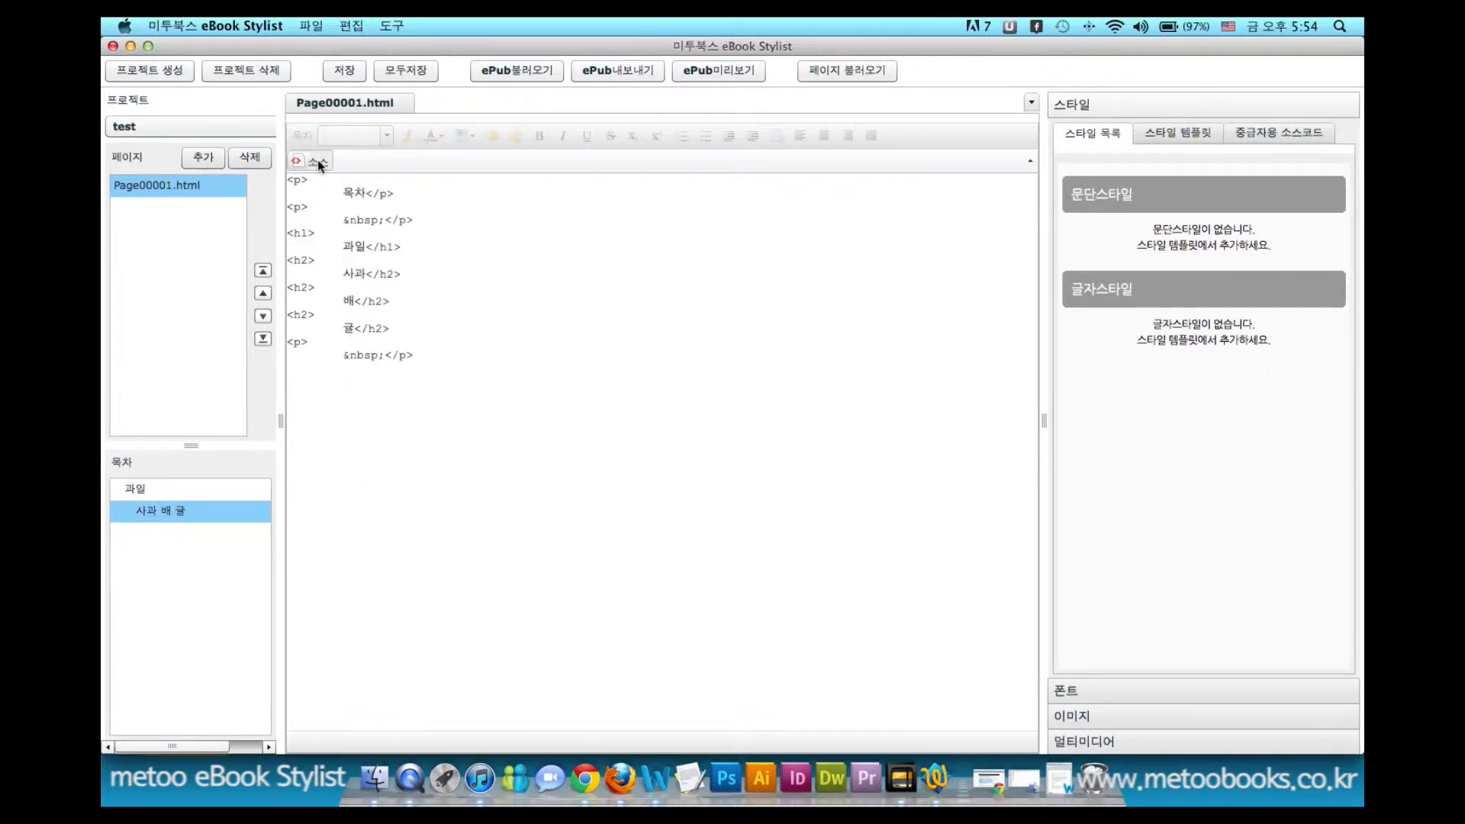
click(318, 160)
click(320, 246)
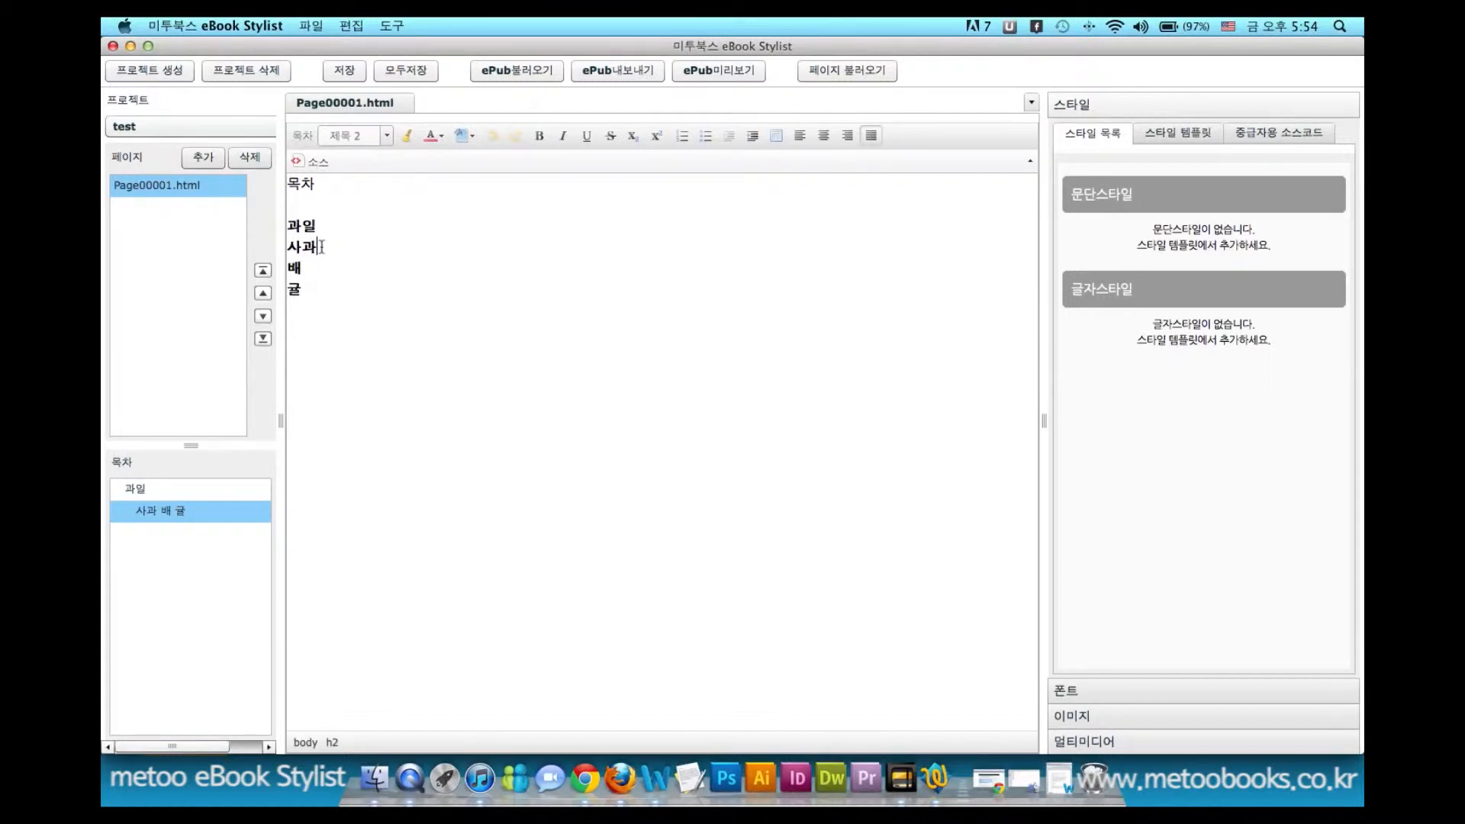
- Try separating the 사과, 배 and 귤 headings with an empty line before each, and save the page
click(289, 248)
key(Return)
key(Return)
key(Return)
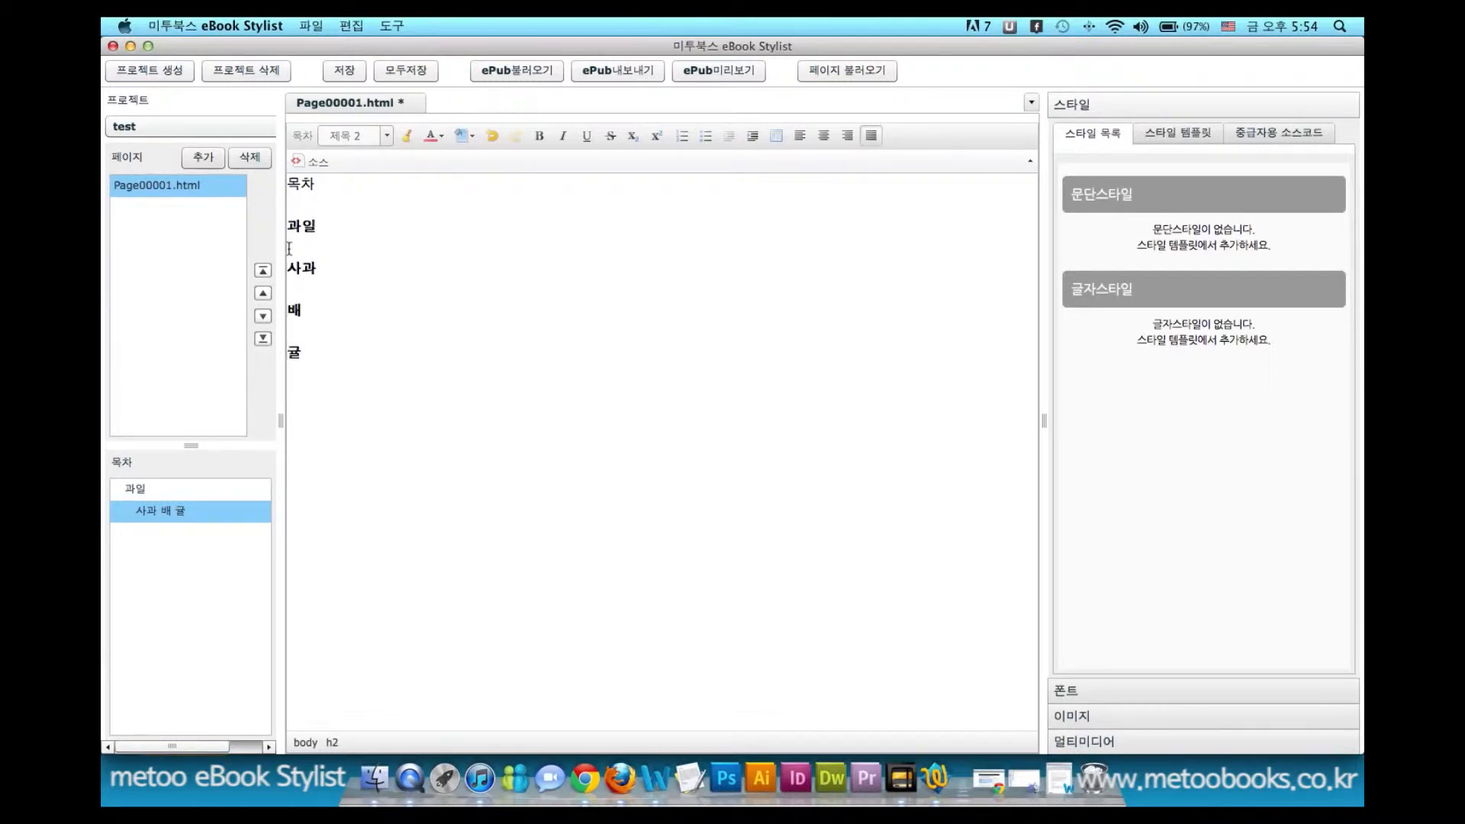
key(super+s)
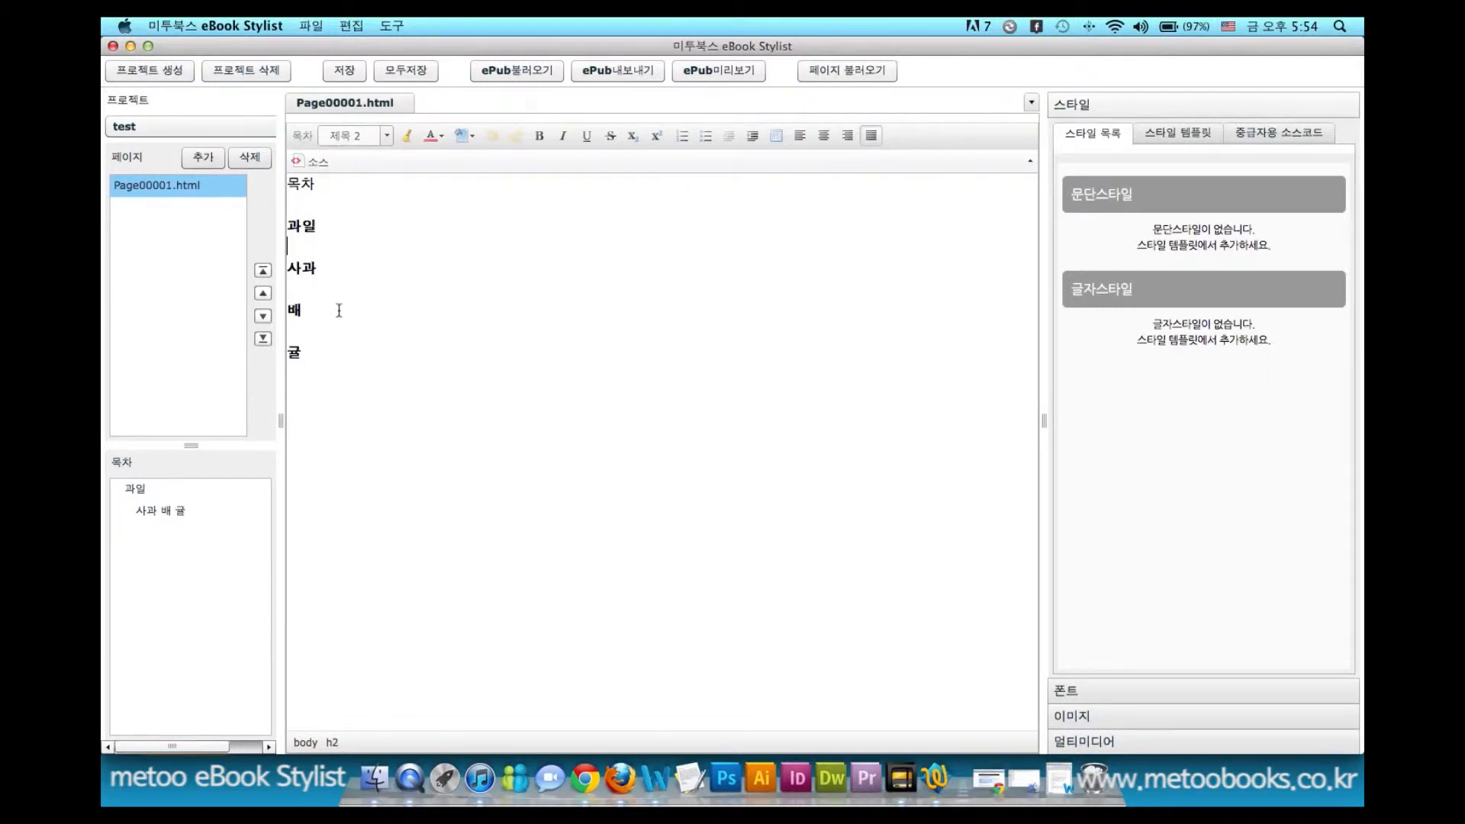
- Remove the empty lines before 사과, 배 and 귤 and save the page again
key(Delete)
key(BackSpace)
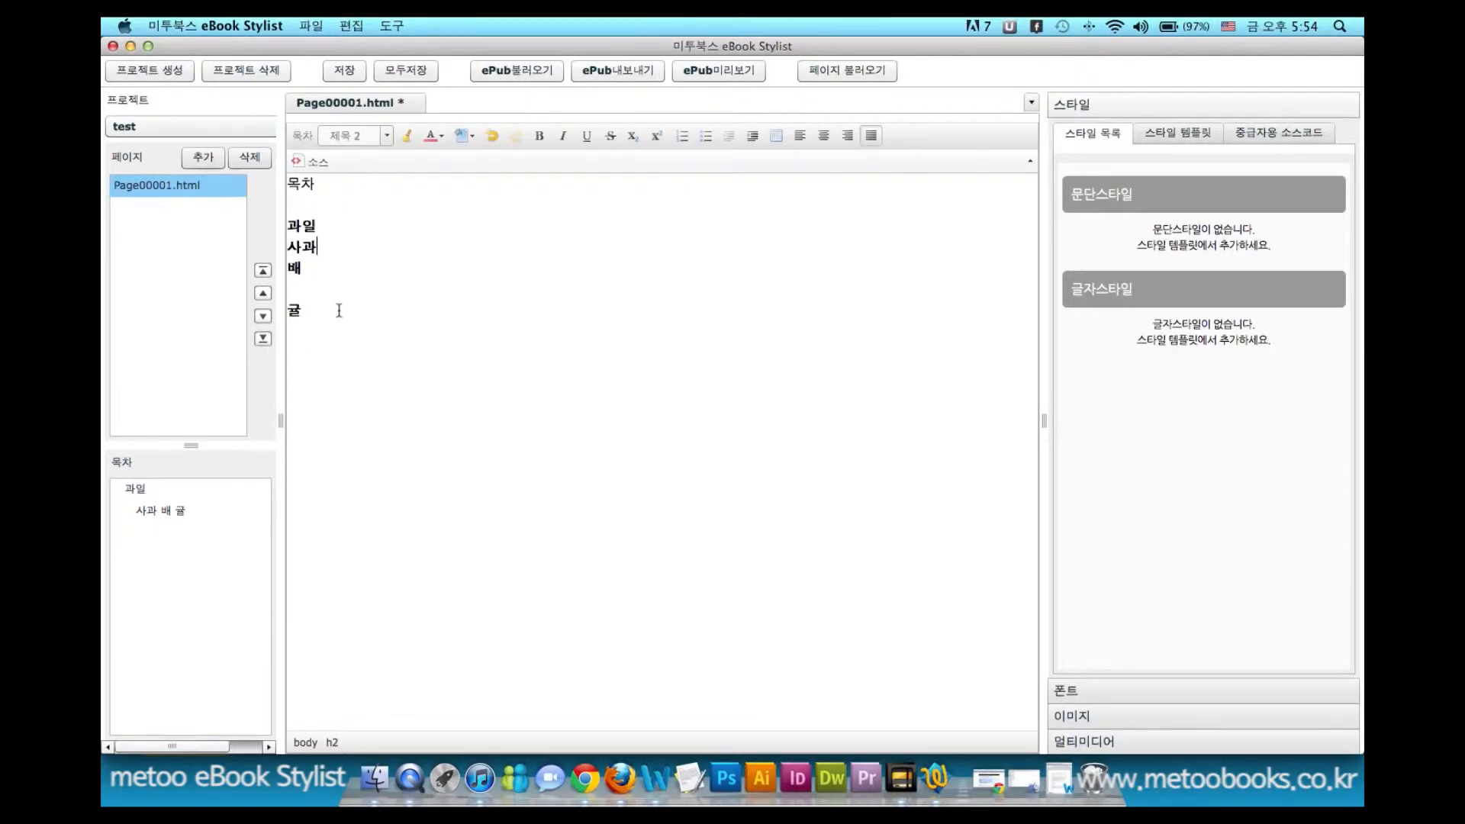
key(Delete)
key(super+s)
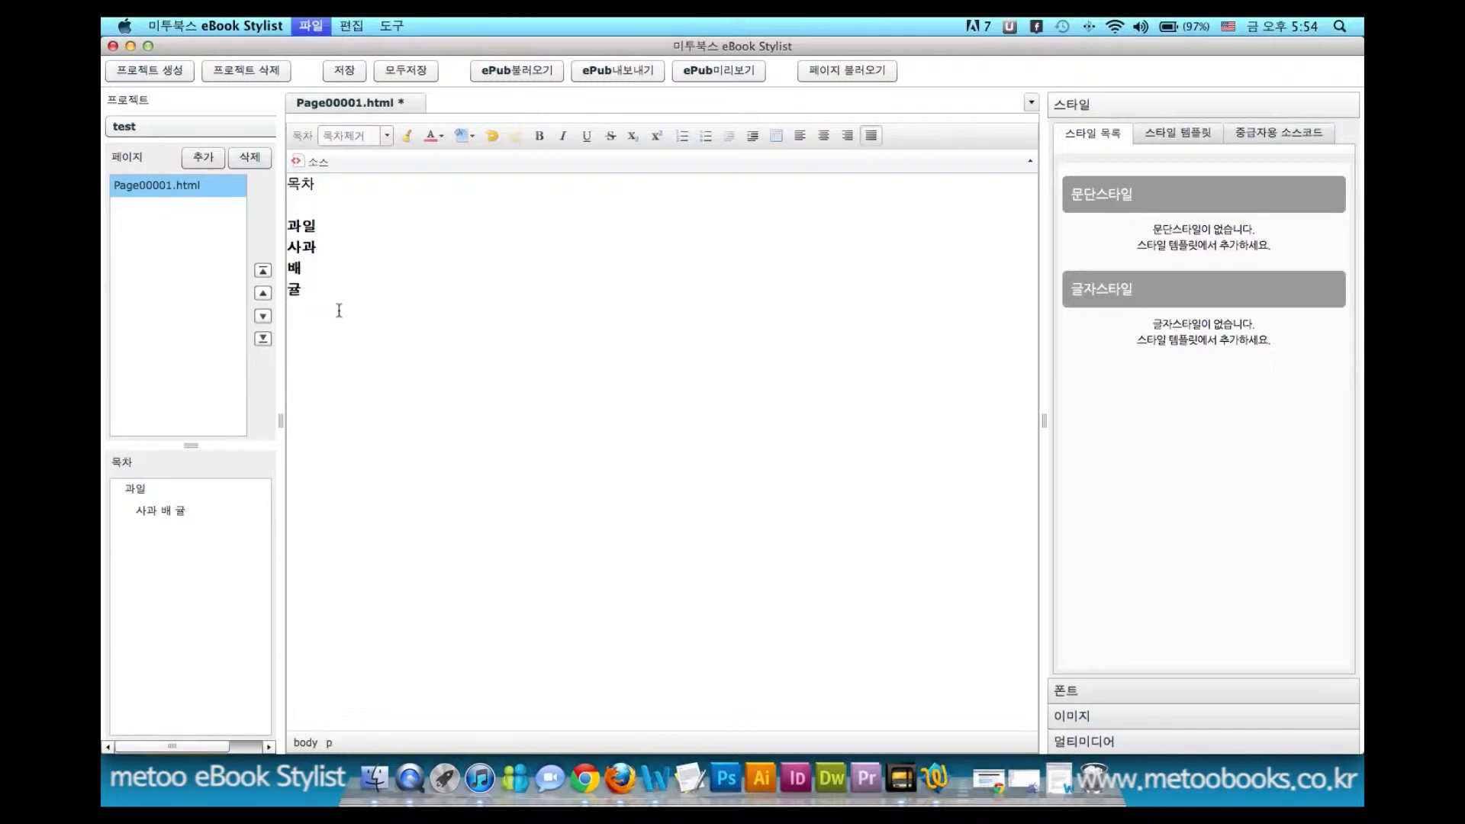
- Compare the heading levels of 과일, 사과 and 귤 with their entries in the table of contents
click(305, 229)
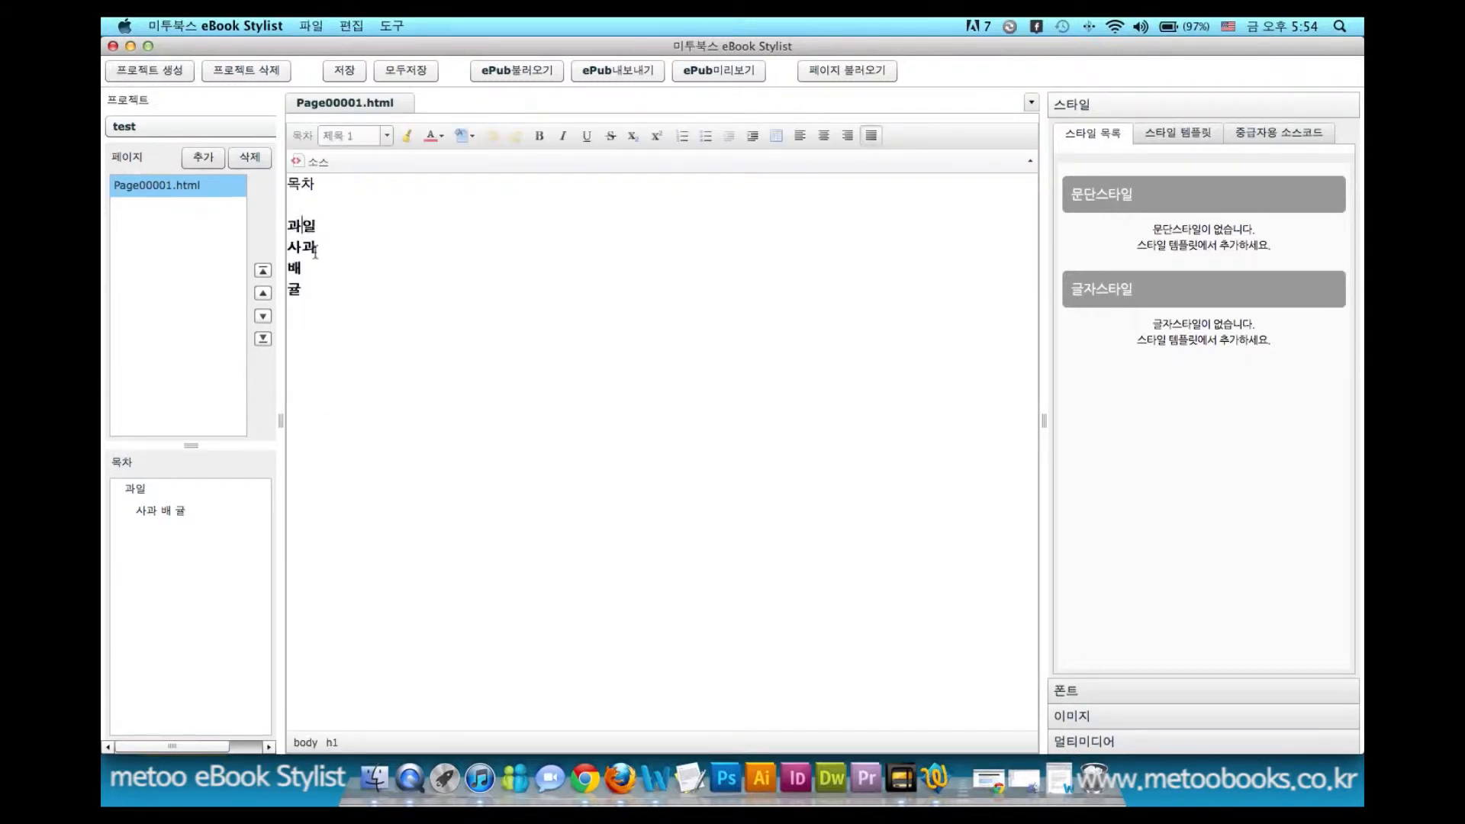
click(142, 492)
click(302, 247)
click(298, 292)
click(148, 511)
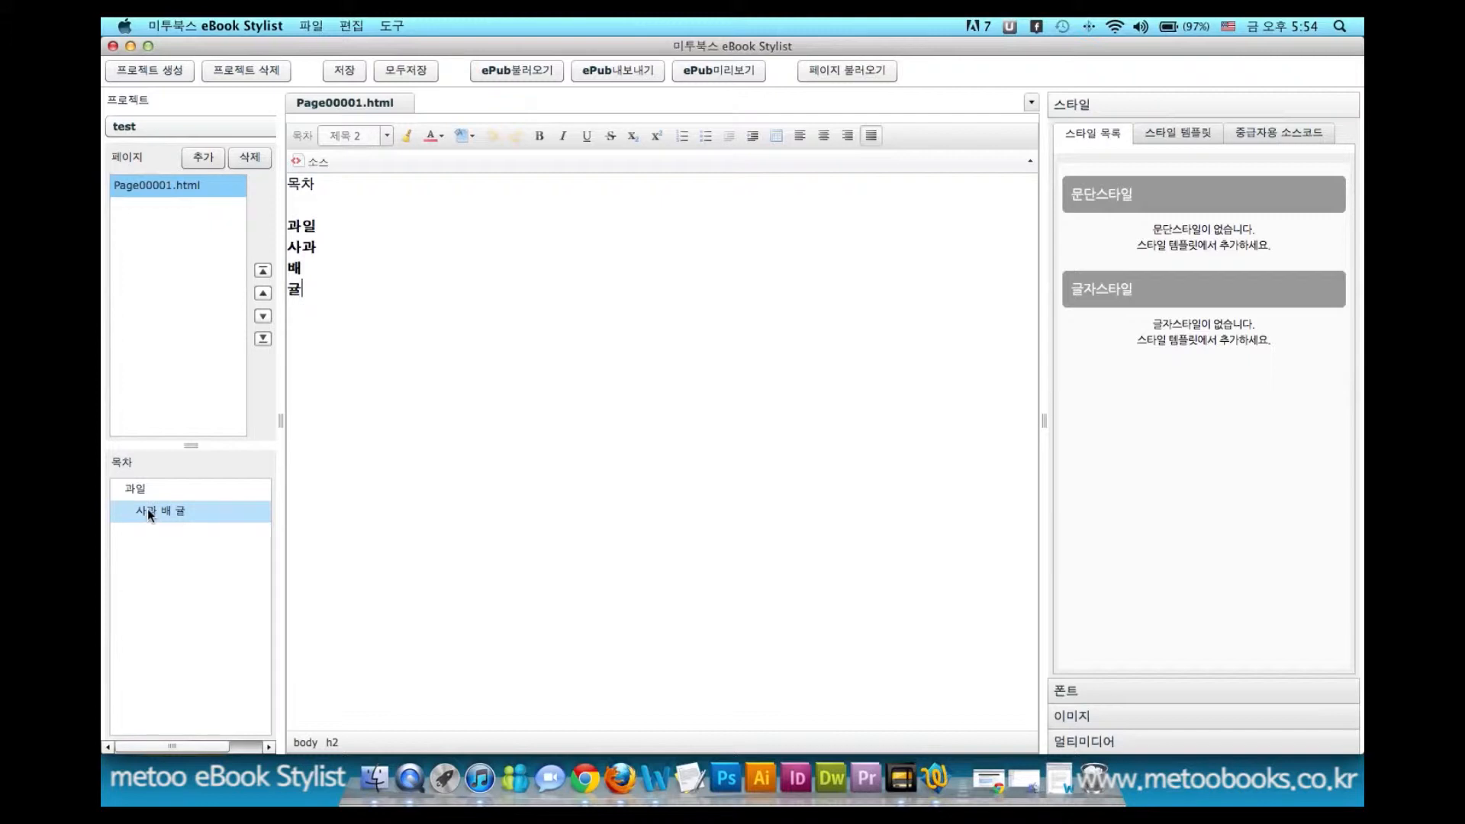
click(298, 290)
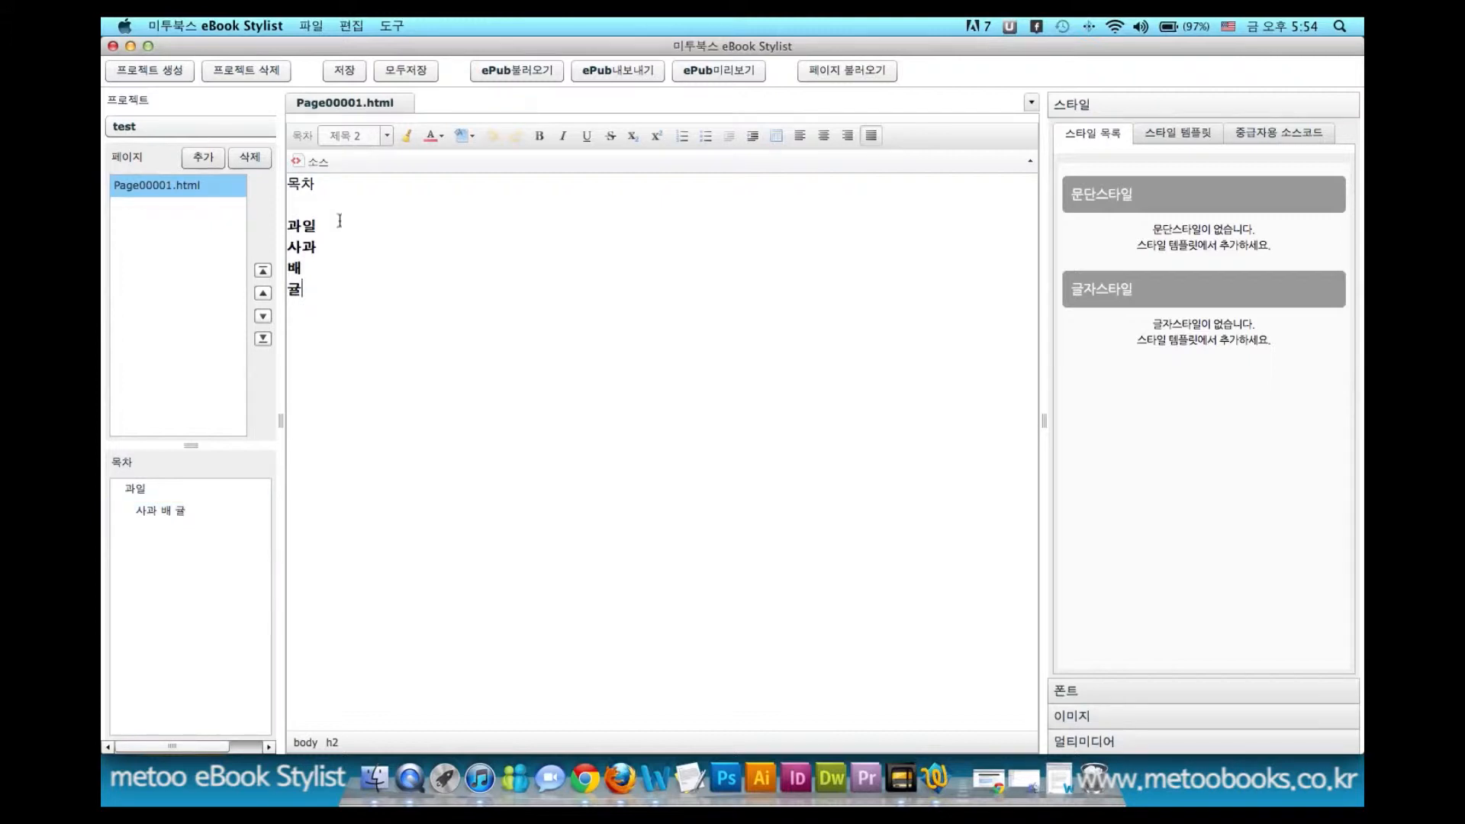
- Review the contents levels available for the 사과 heading, down to 제목 6, without changing its level
click(319, 264)
click(323, 247)
click(302, 246)
click(388, 136)
scroll(427, 216, down, 3)
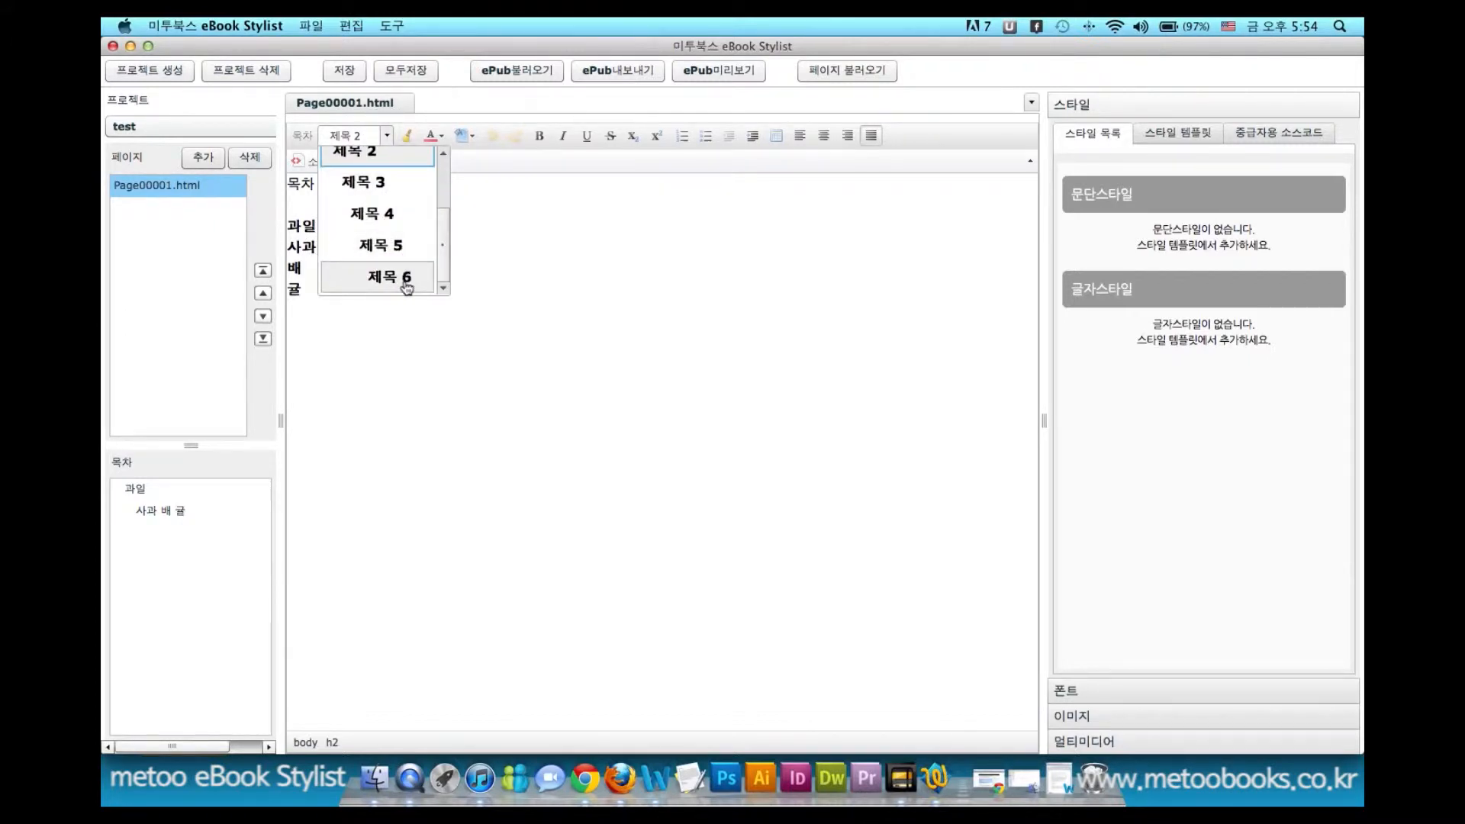
click(316, 296)
click(304, 246)
click(388, 136)
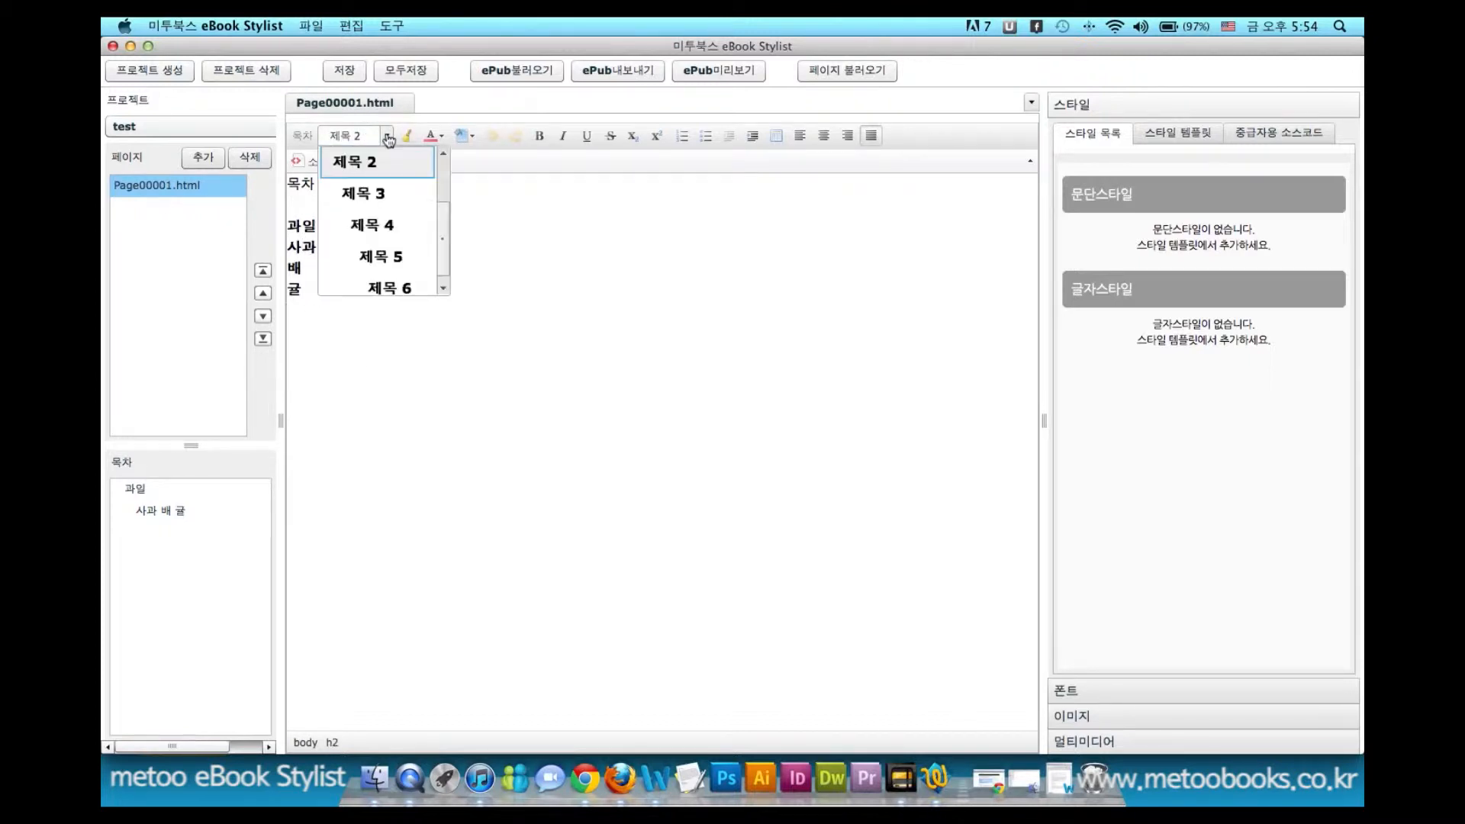
click(579, 247)
click(311, 269)
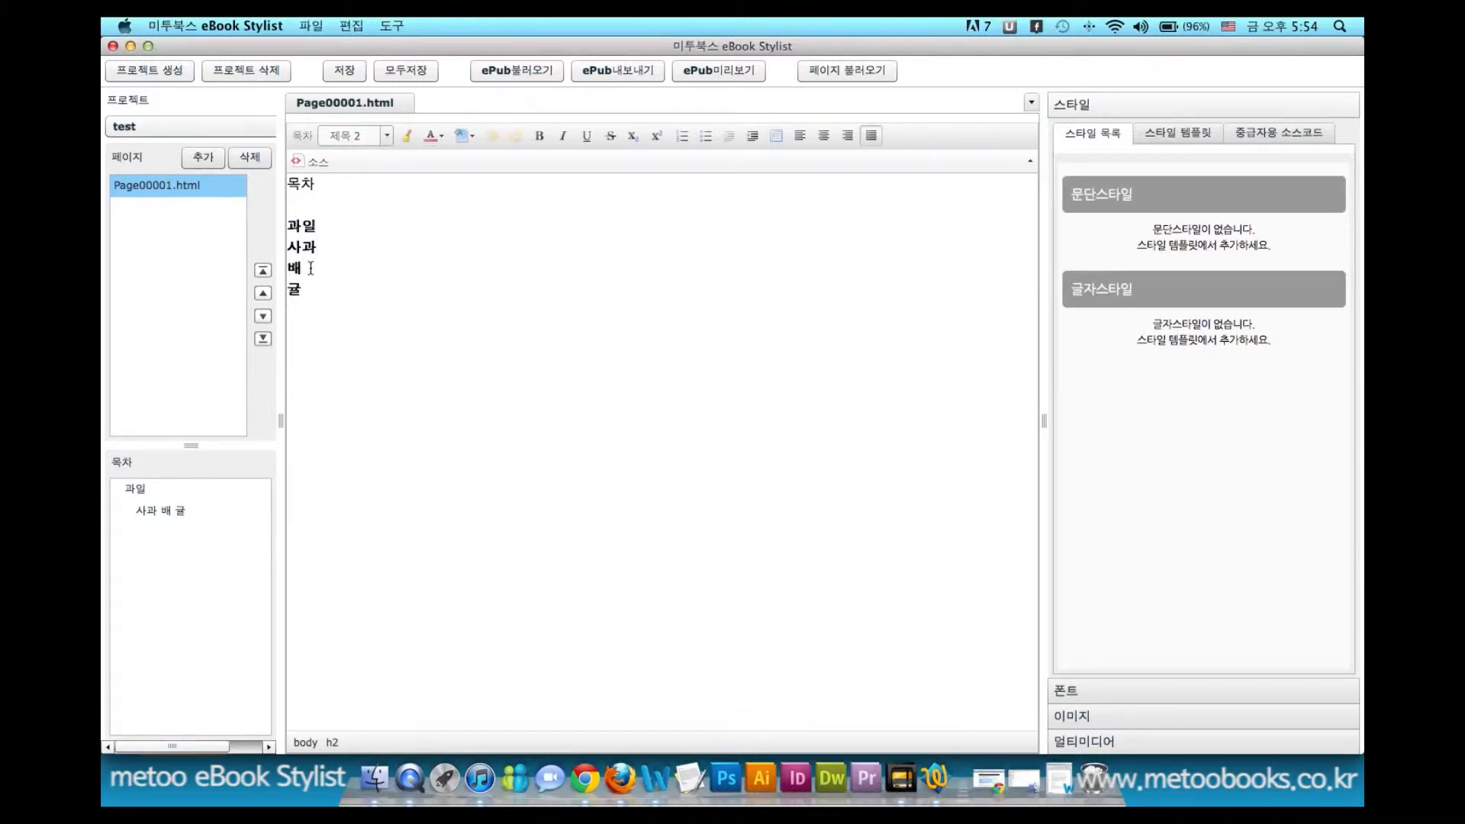
click(307, 290)
drag(305, 290, 290, 246)
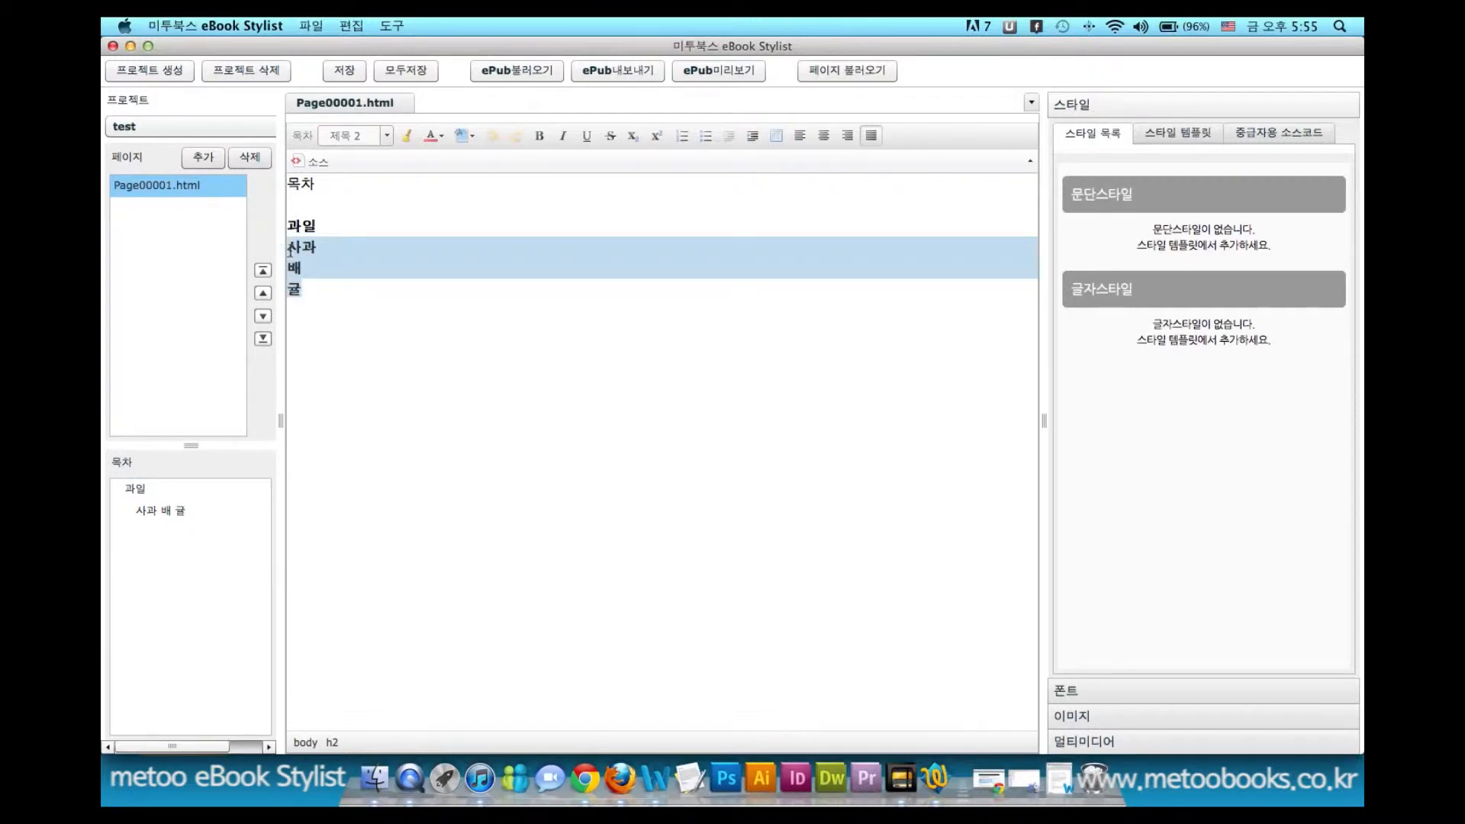
click(314, 288)
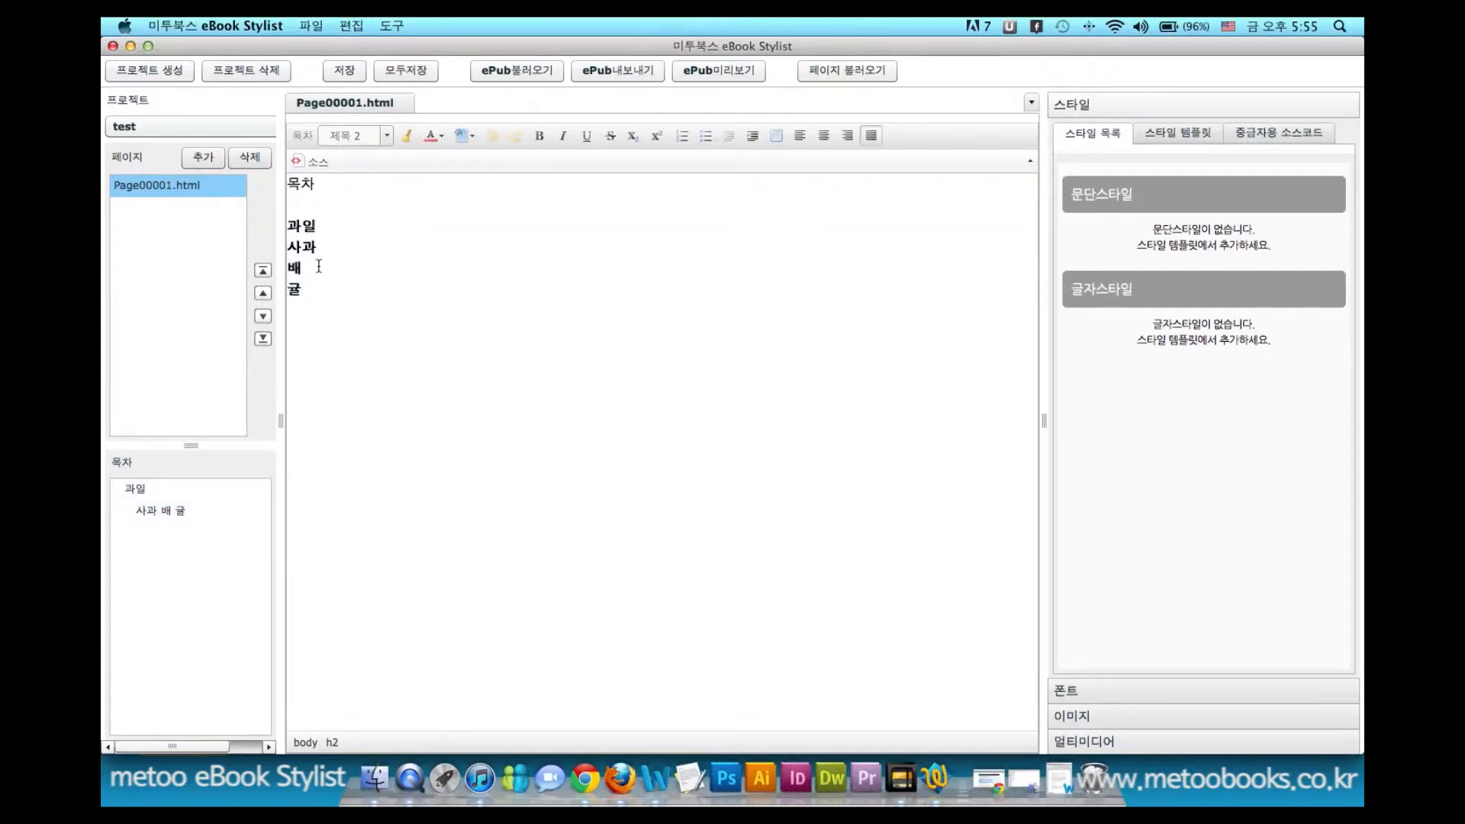
- Split the document into separate pages before 배 and before 귤, and save all pages from Page00001.html
click(290, 267)
key(super+Return)
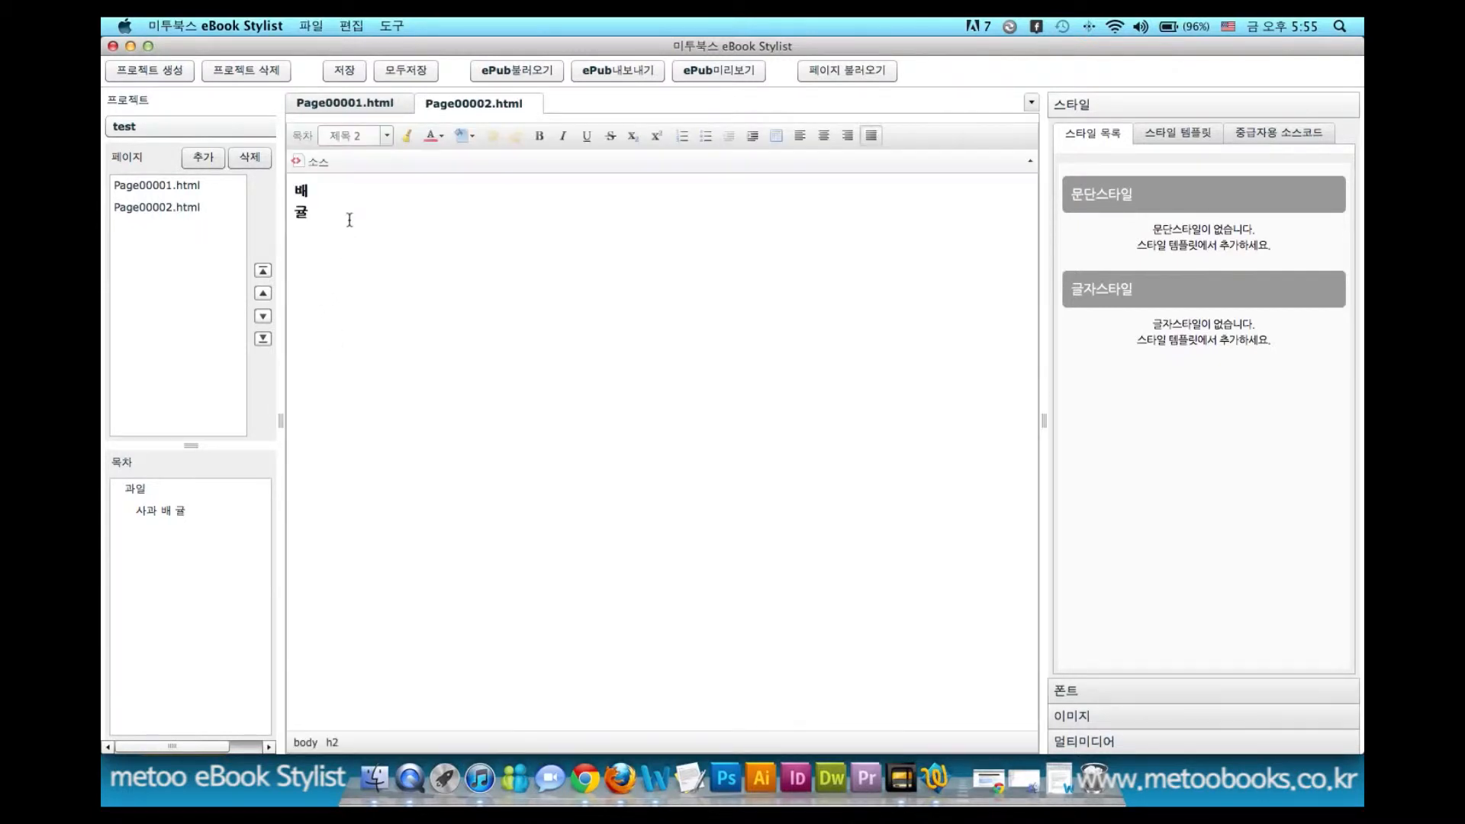
key(super+Return)
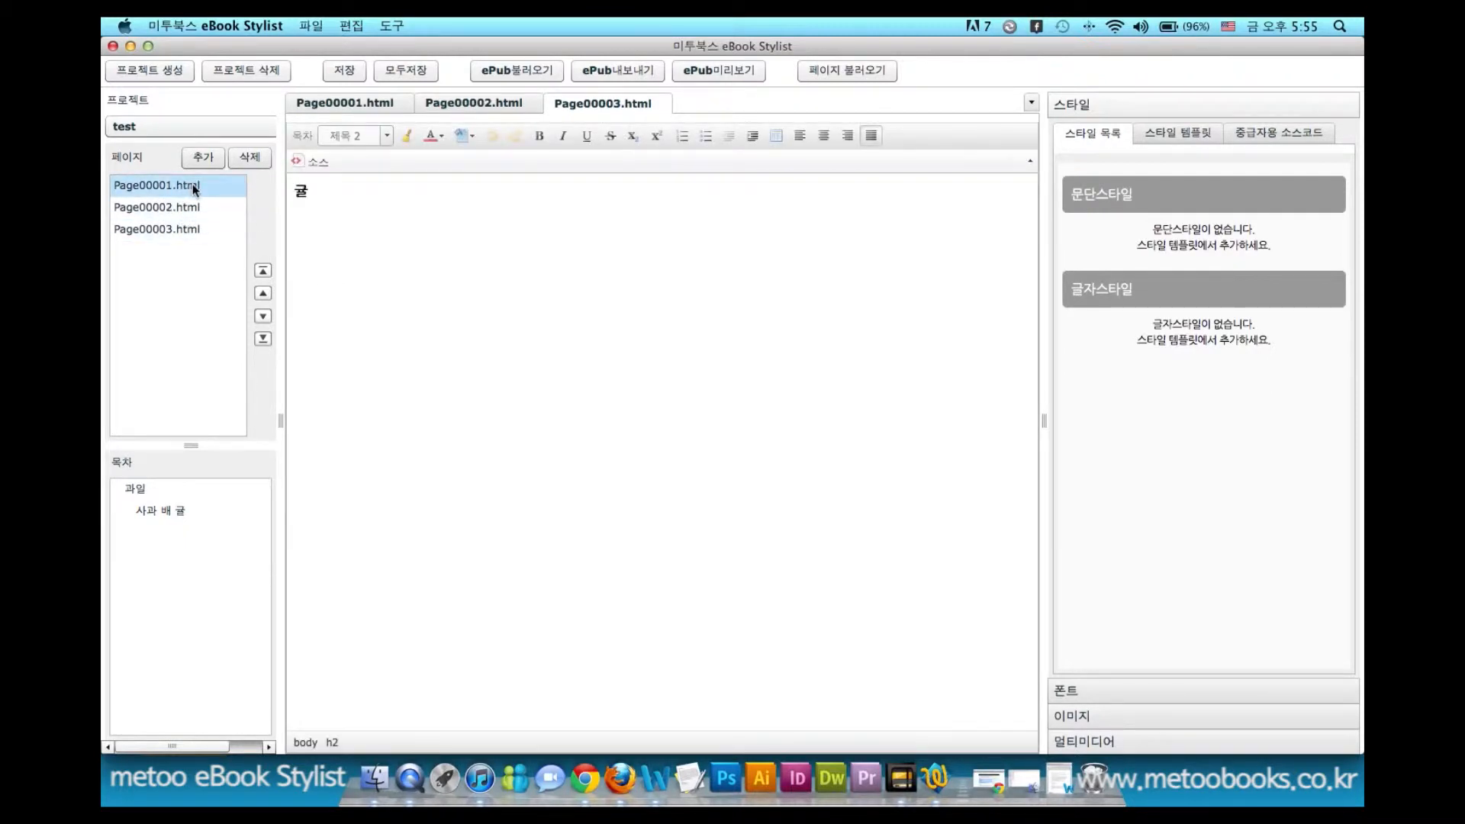
double_click(183, 186)
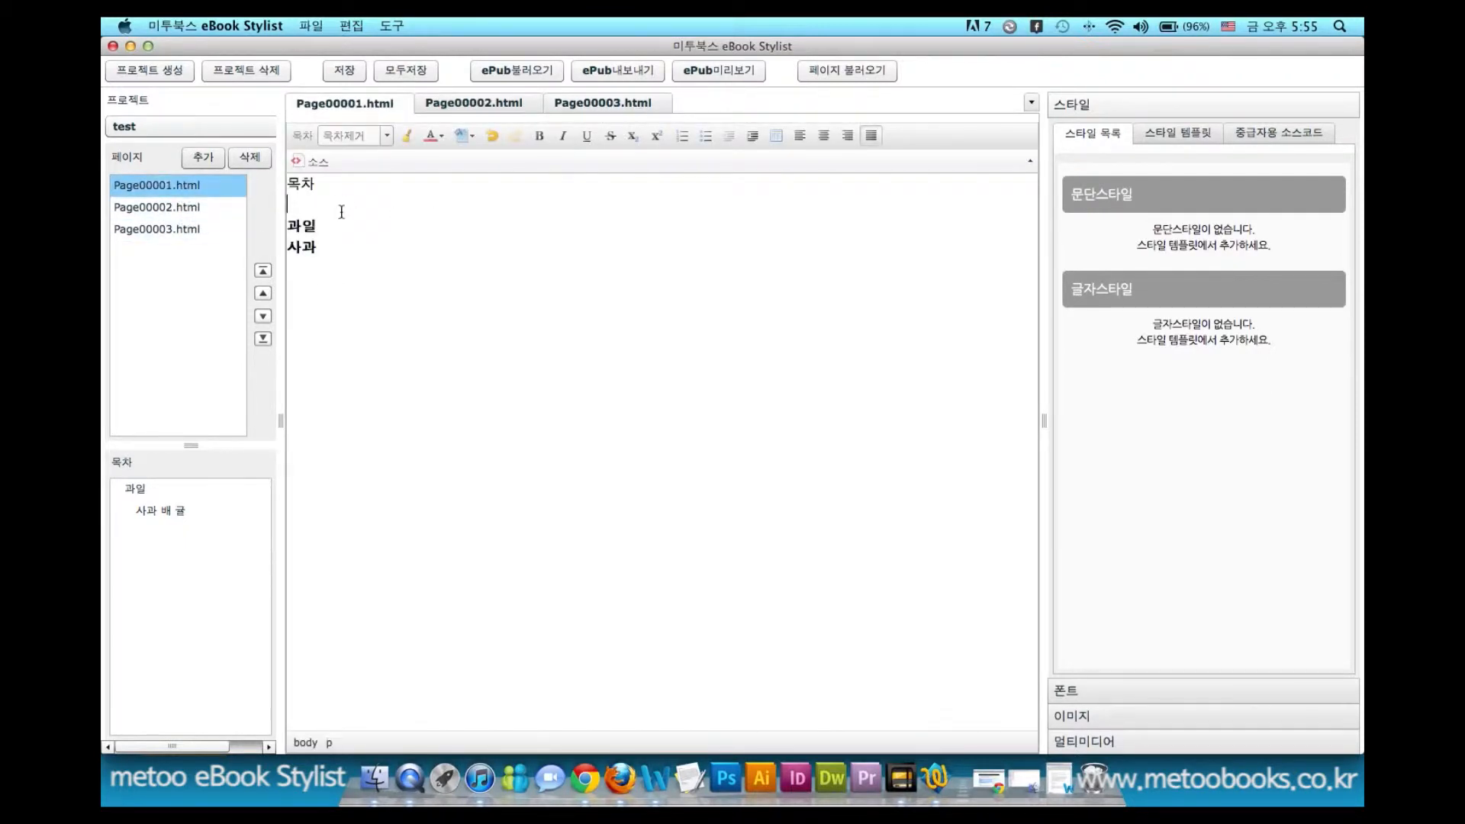
click(422, 75)
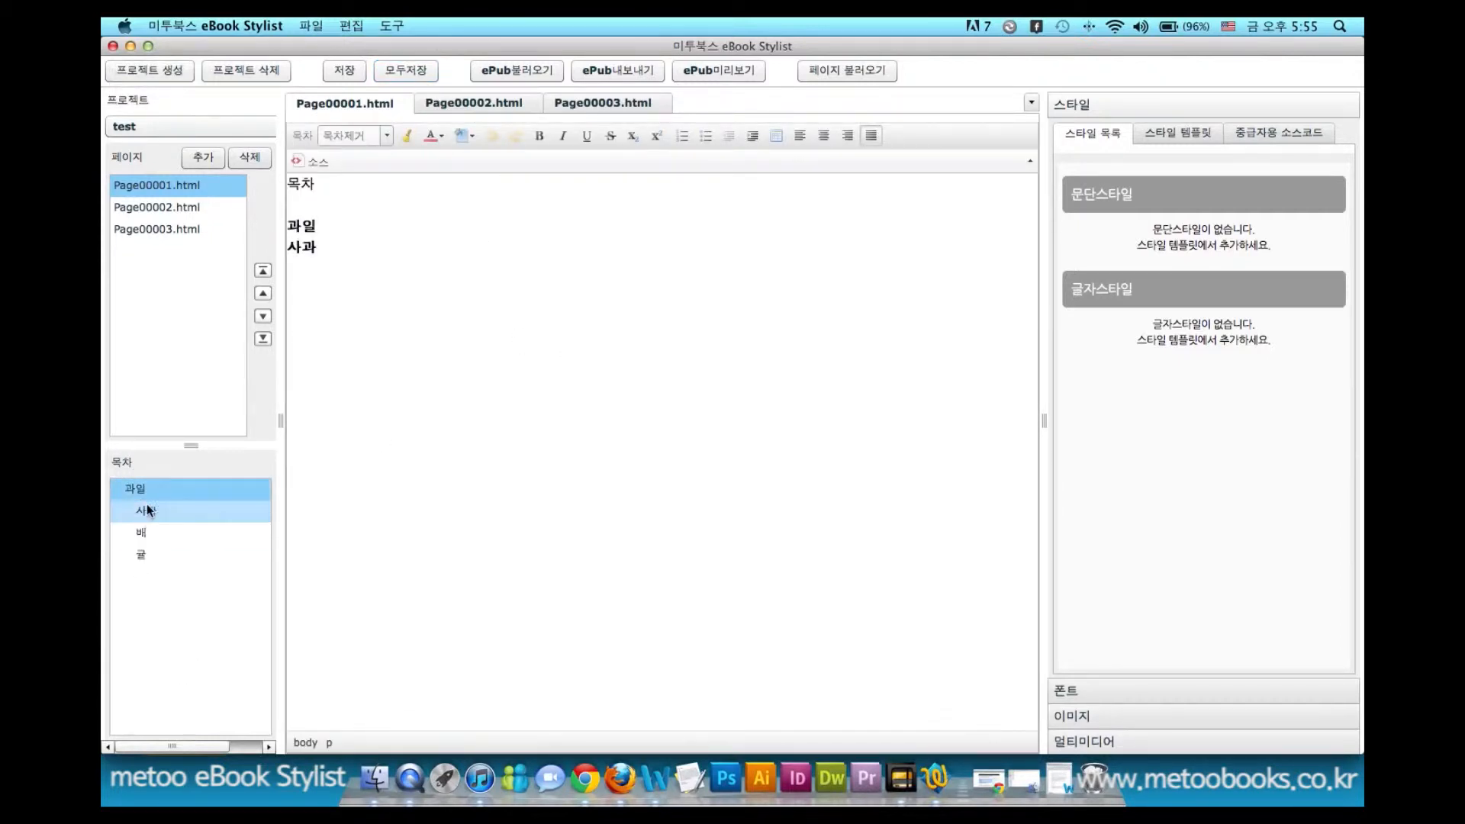
- Check the heading levels on Page00001.html, Page00002.html and Page00003.html against the table of contents entries
click(331, 241)
click(302, 225)
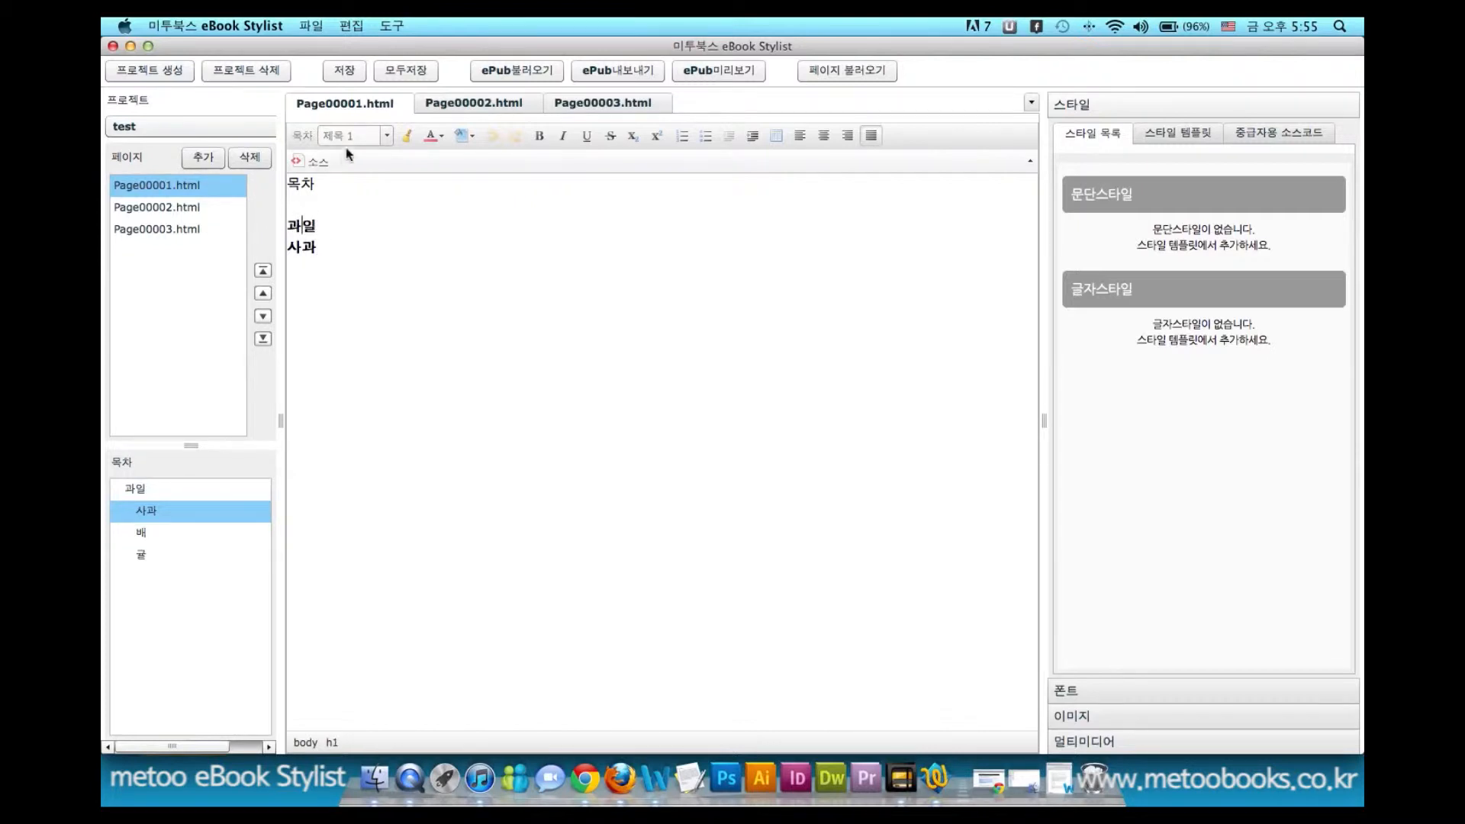
key(Down)
click(207, 208)
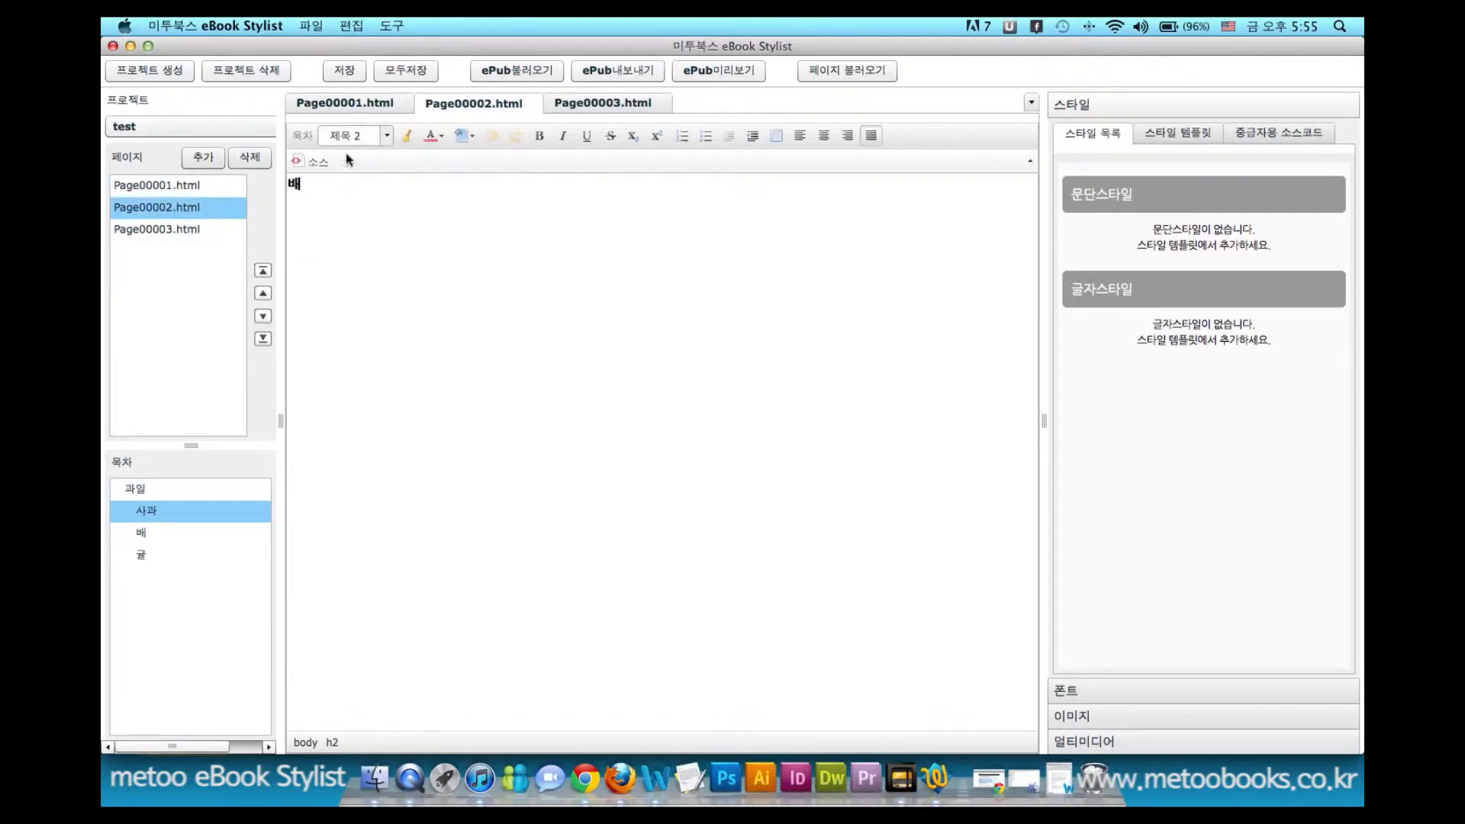
click(301, 190)
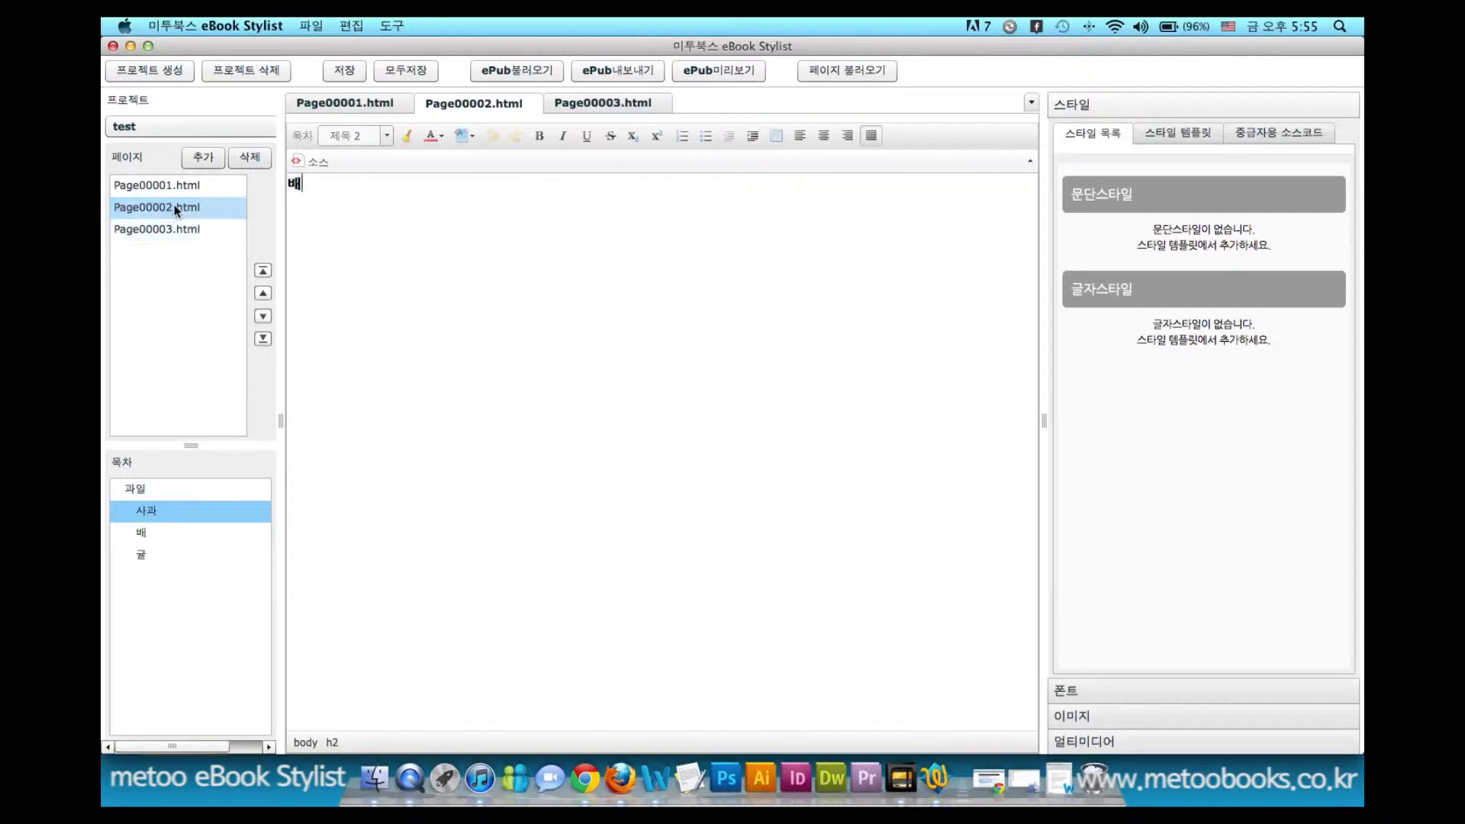
click(139, 532)
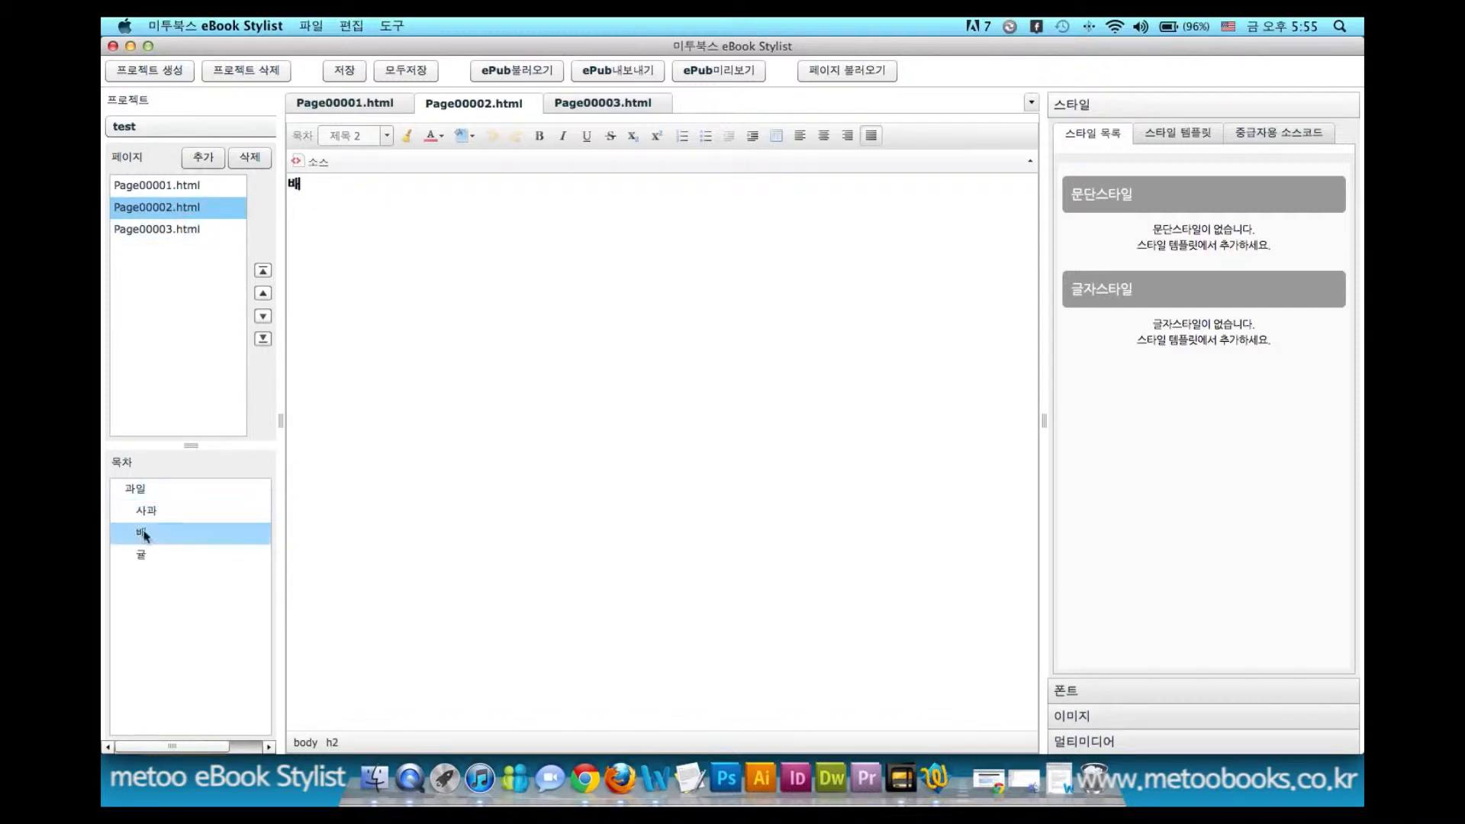
click(200, 229)
double_click(295, 185)
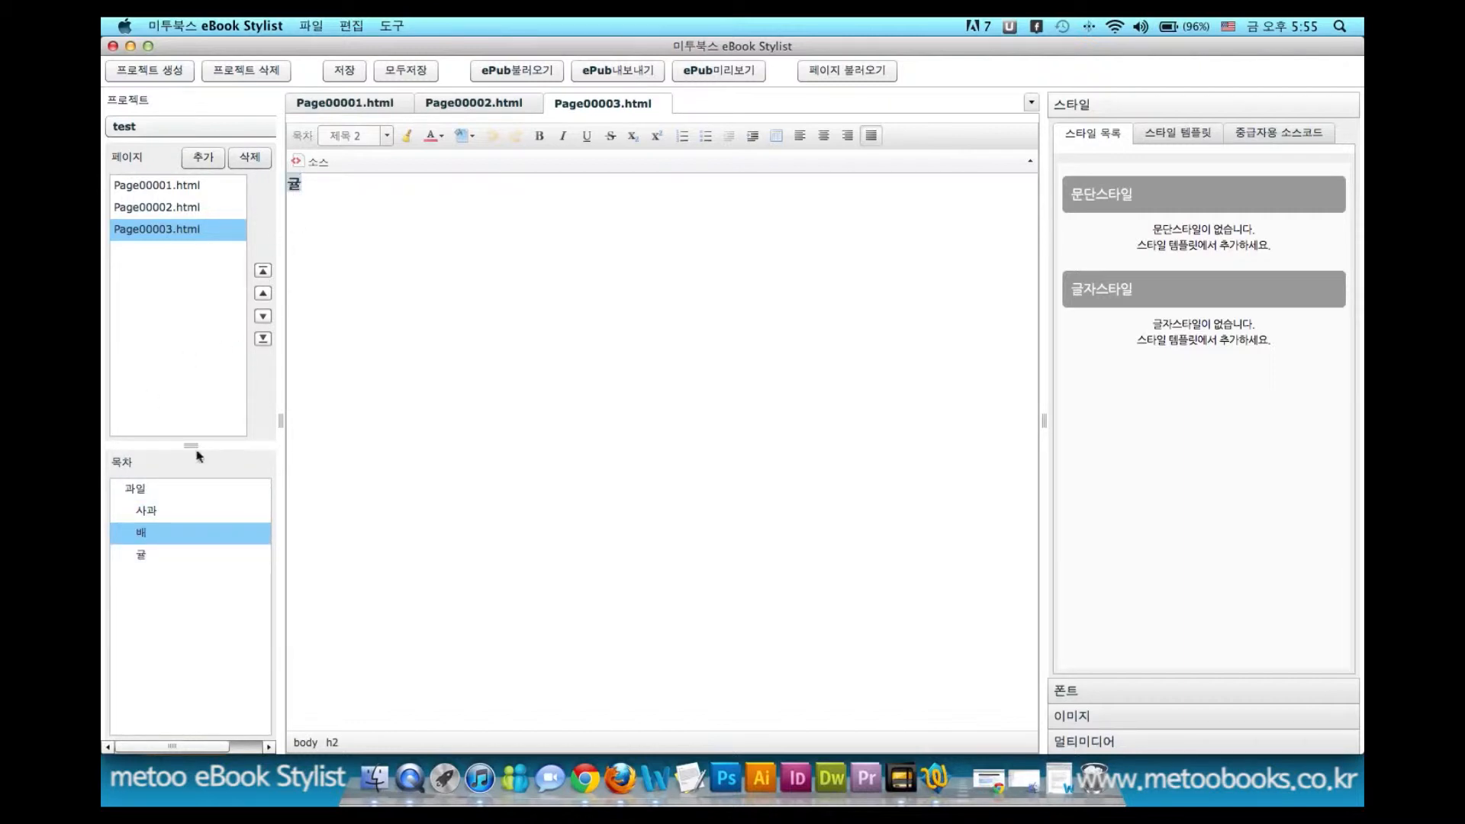
- Save Page00003.html of the test project and switch to the 뜨개질책2 project
click(401, 348)
key(super+s)
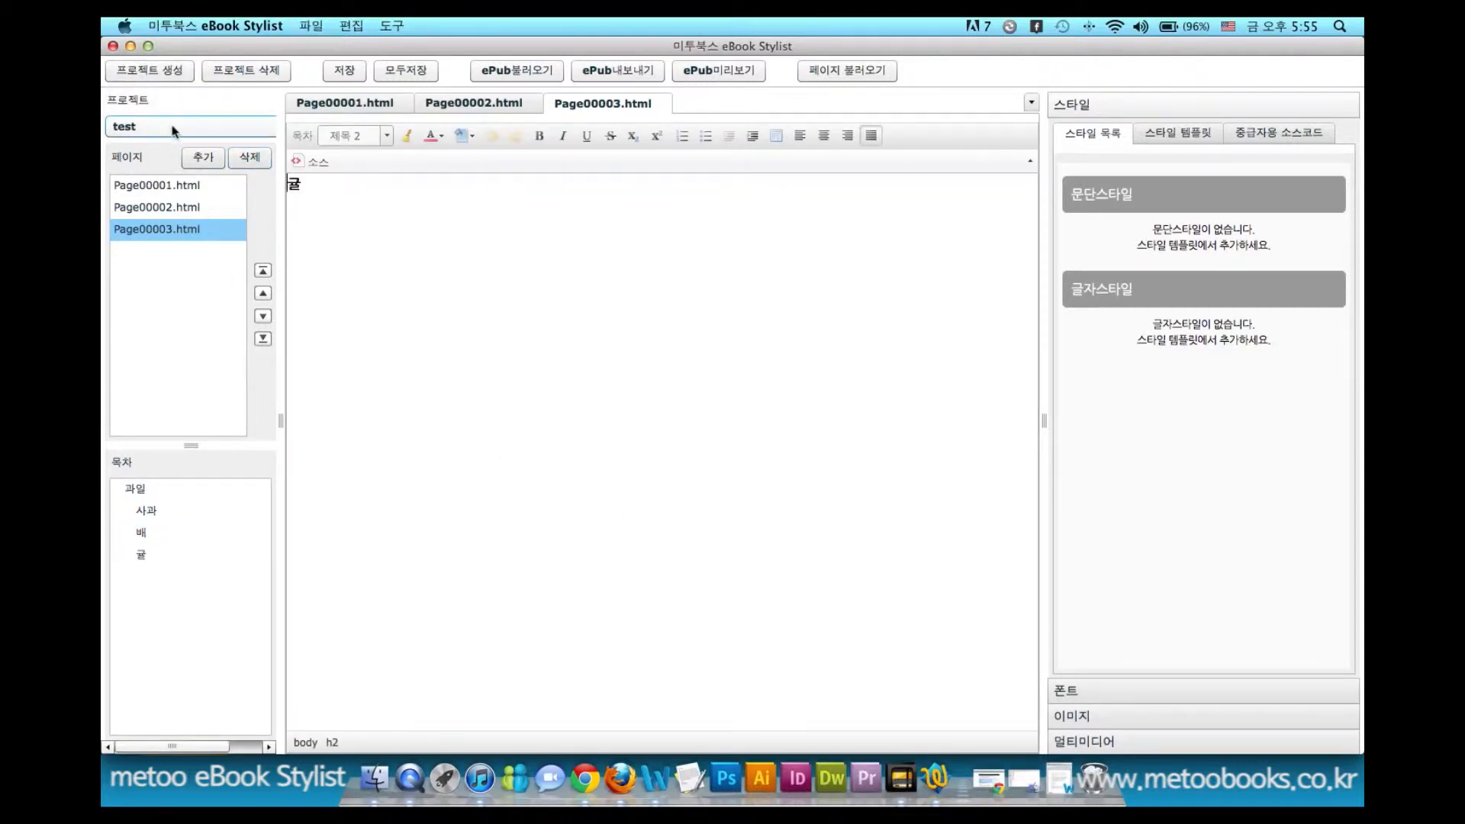
click(198, 130)
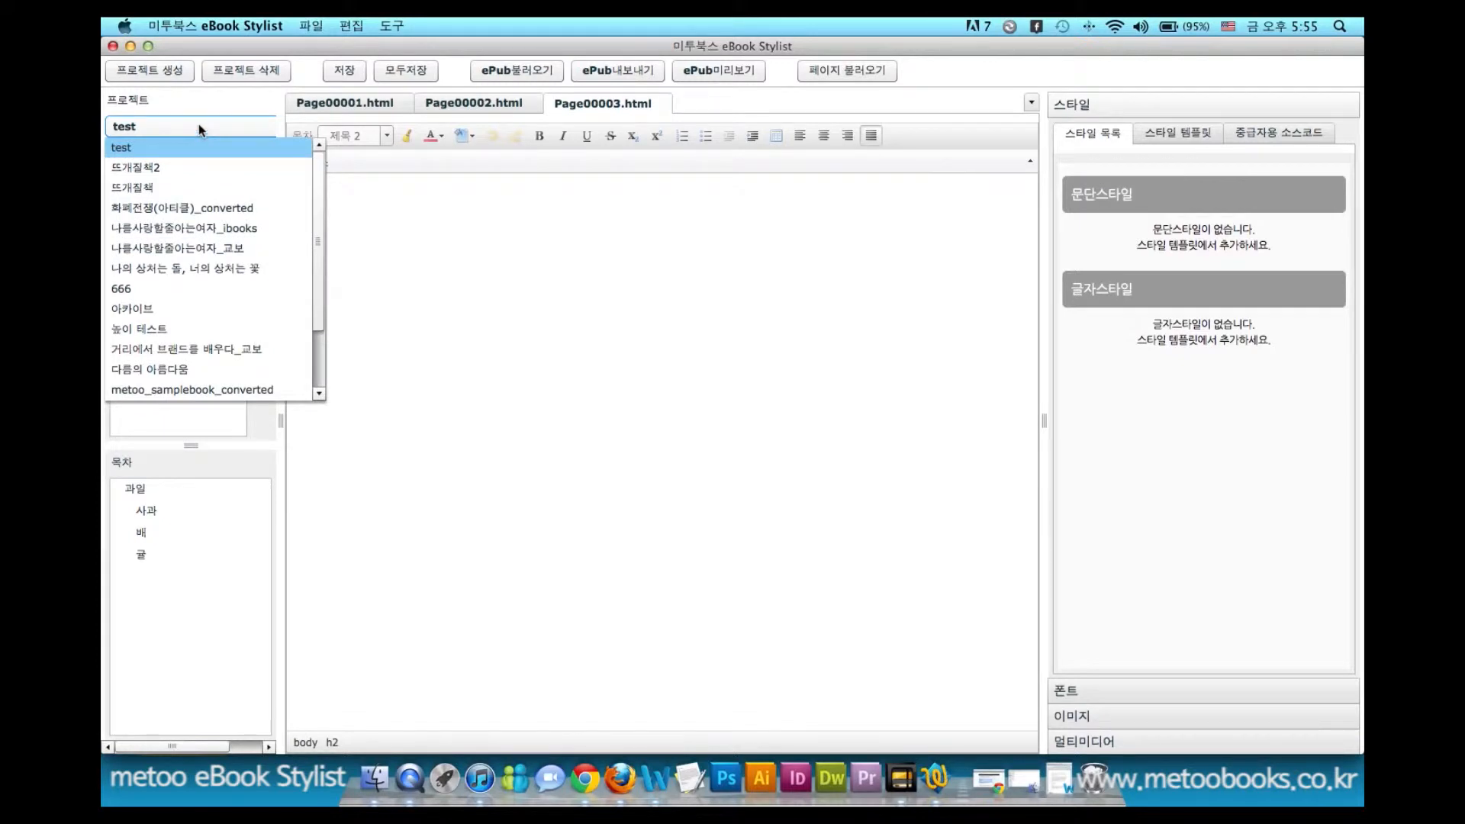
click(149, 168)
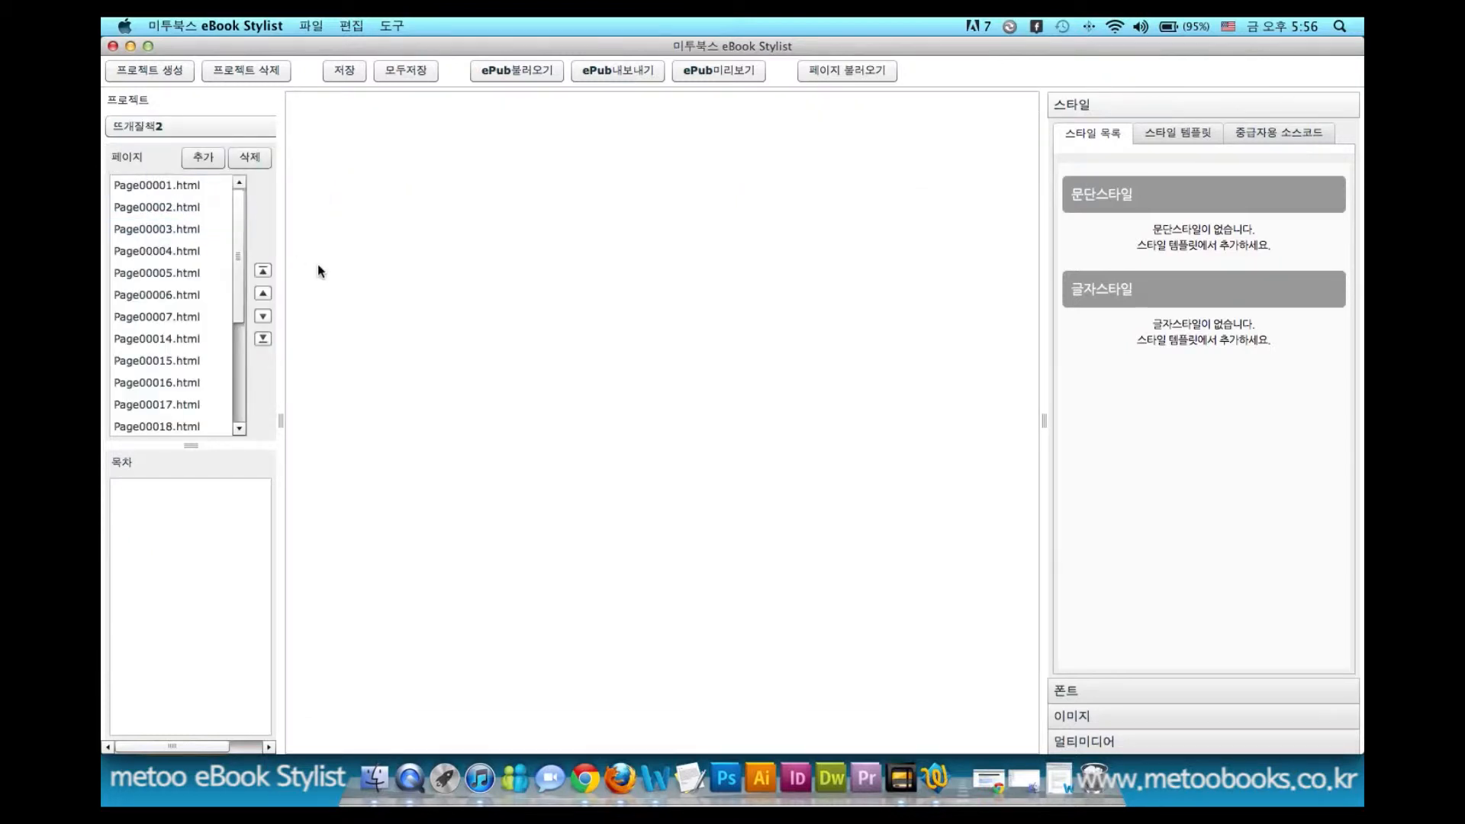
- Open Page00001.html and Page00002.html of 뜨개질책2 to examine the book's contents
click(162, 185)
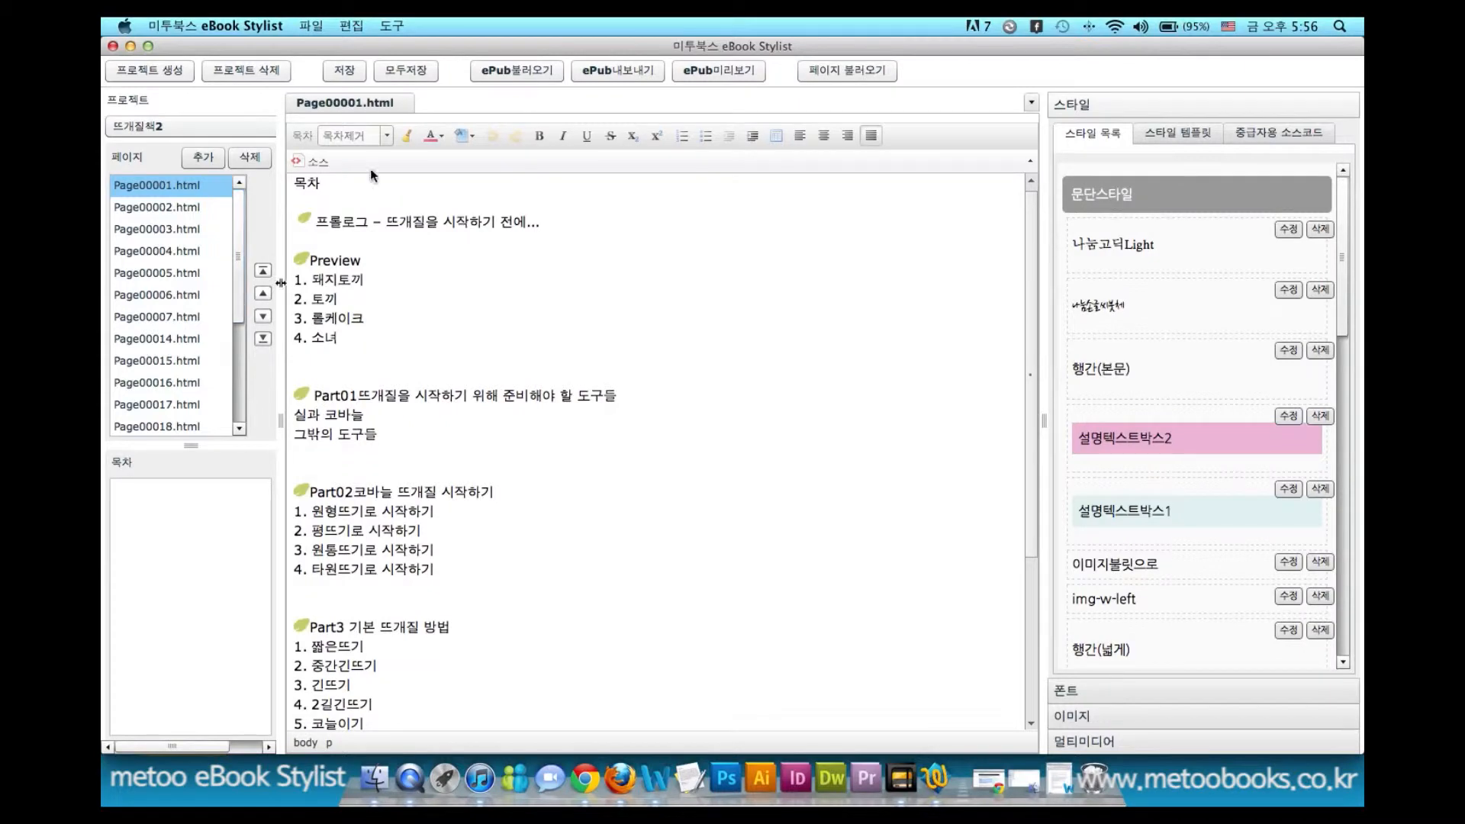
click(318, 374)
click(169, 207)
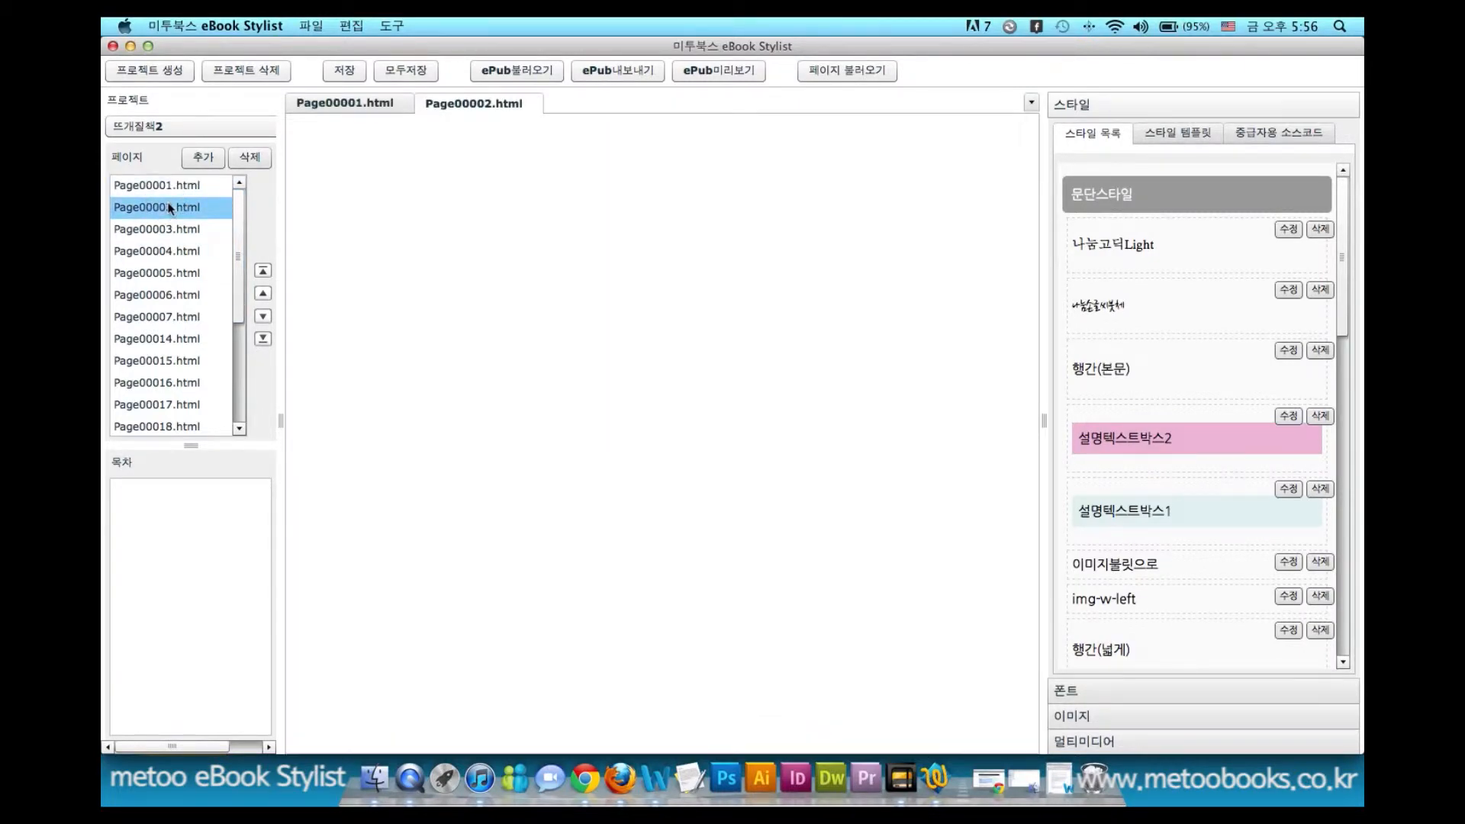
- On Page00003.html, apply the 글자크기18pt and 6c9d31 styles to the heading 뜨개질을 시작하기 위해 준비해야 할 도구들
click(187, 231)
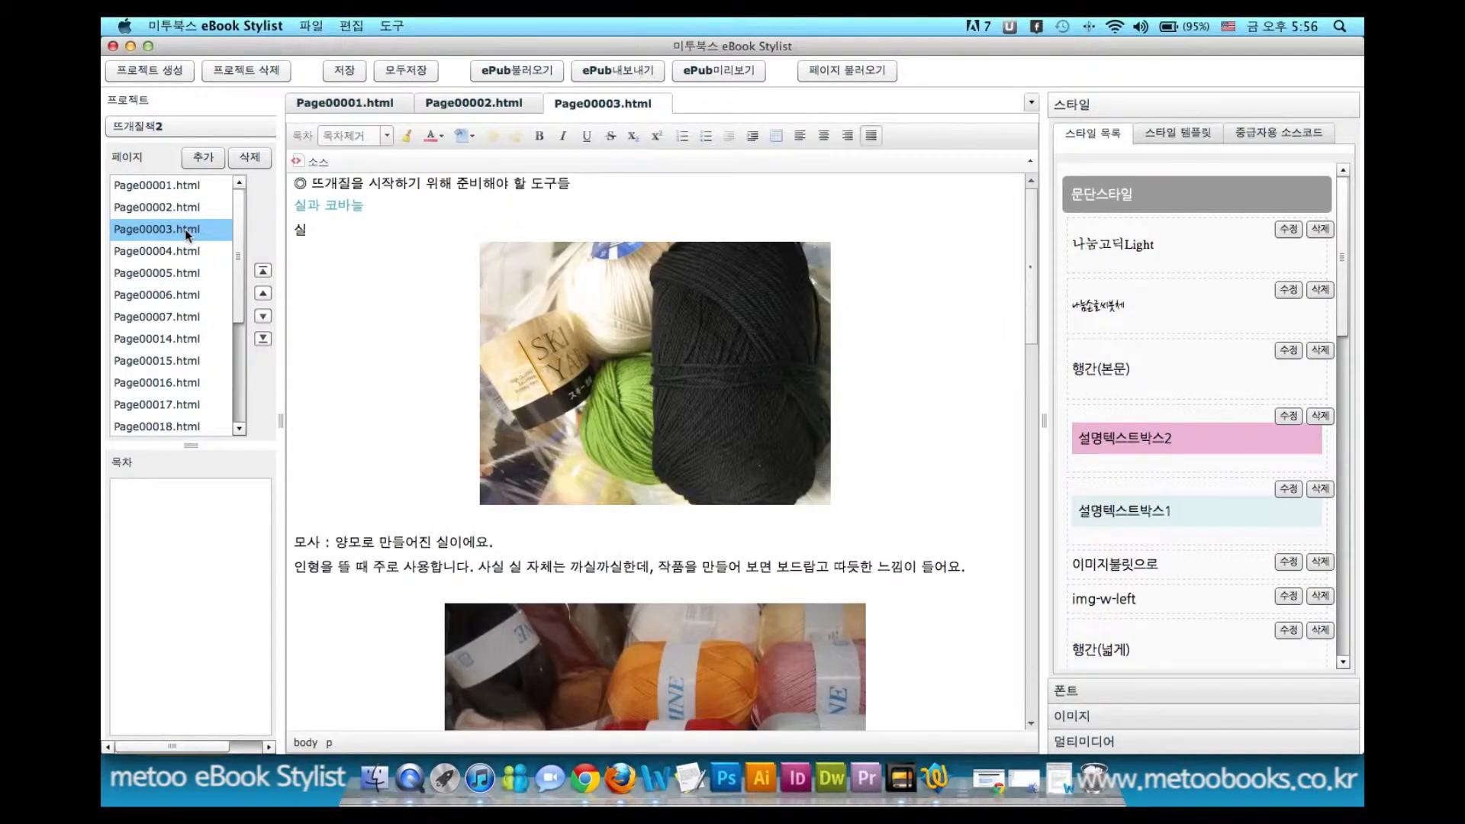
double_click(371, 183)
triple_click(371, 183)
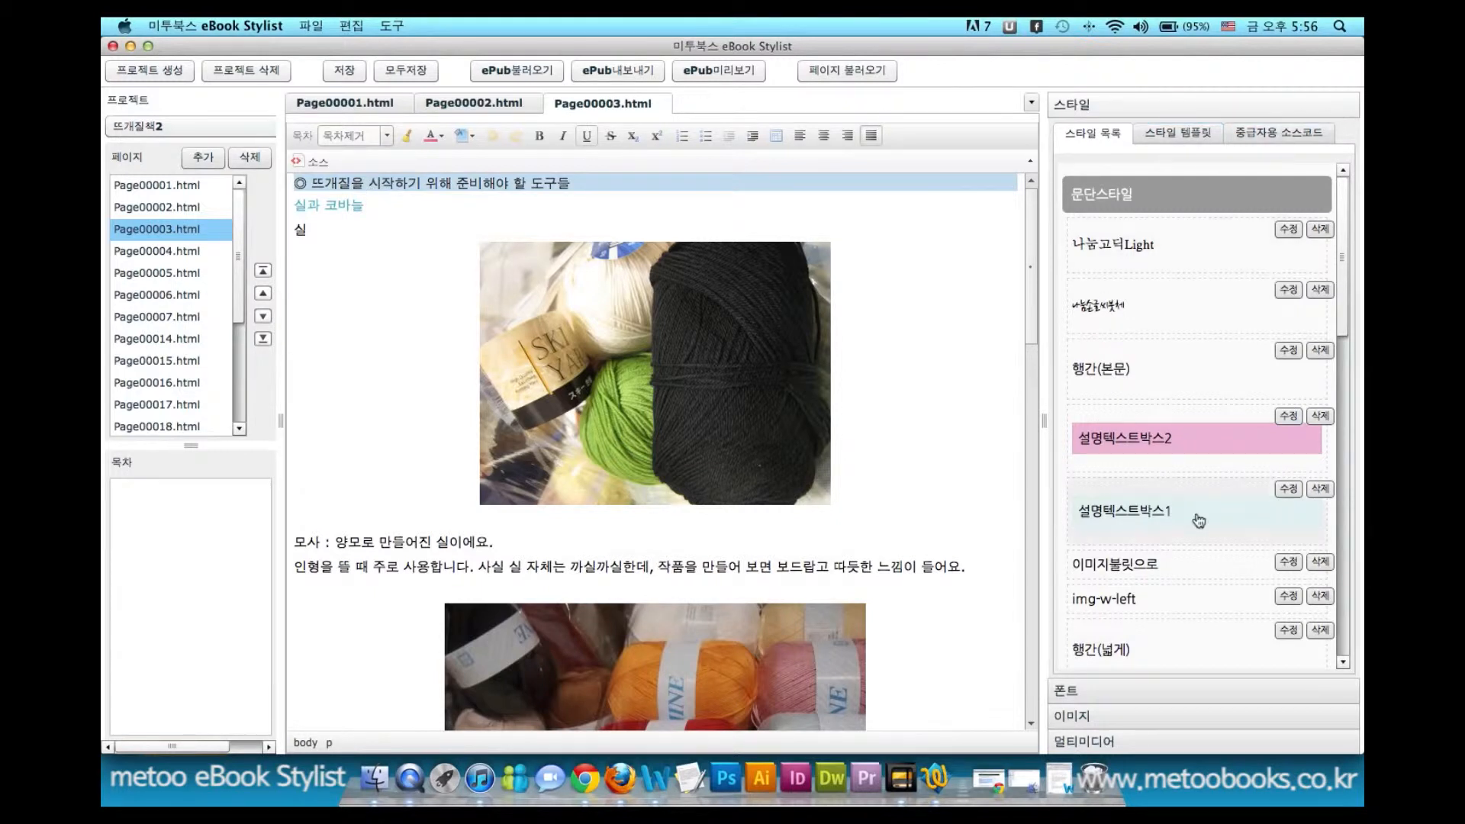
scroll(1199, 521, down, 10)
click(1159, 343)
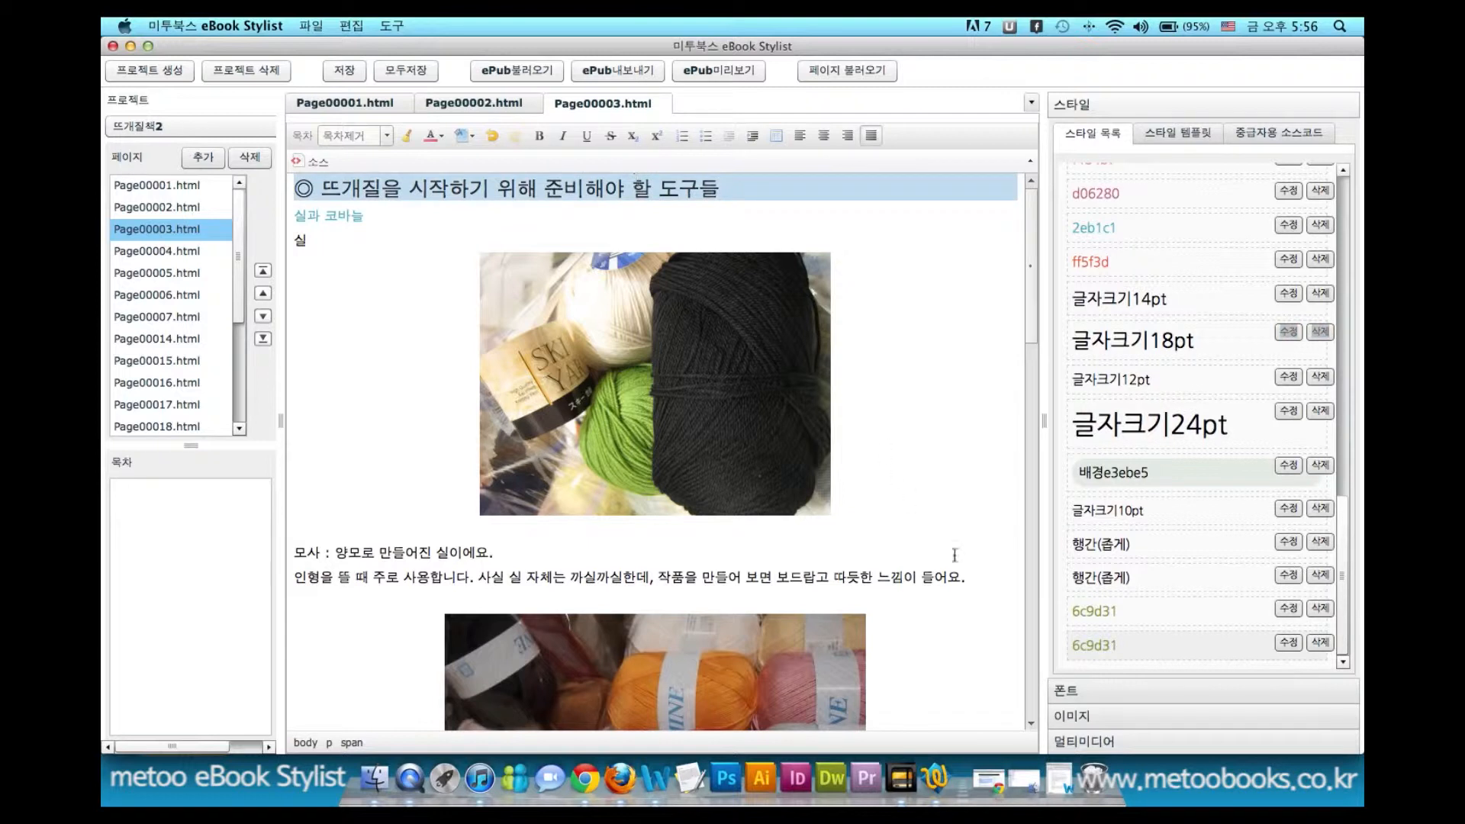
click(1085, 647)
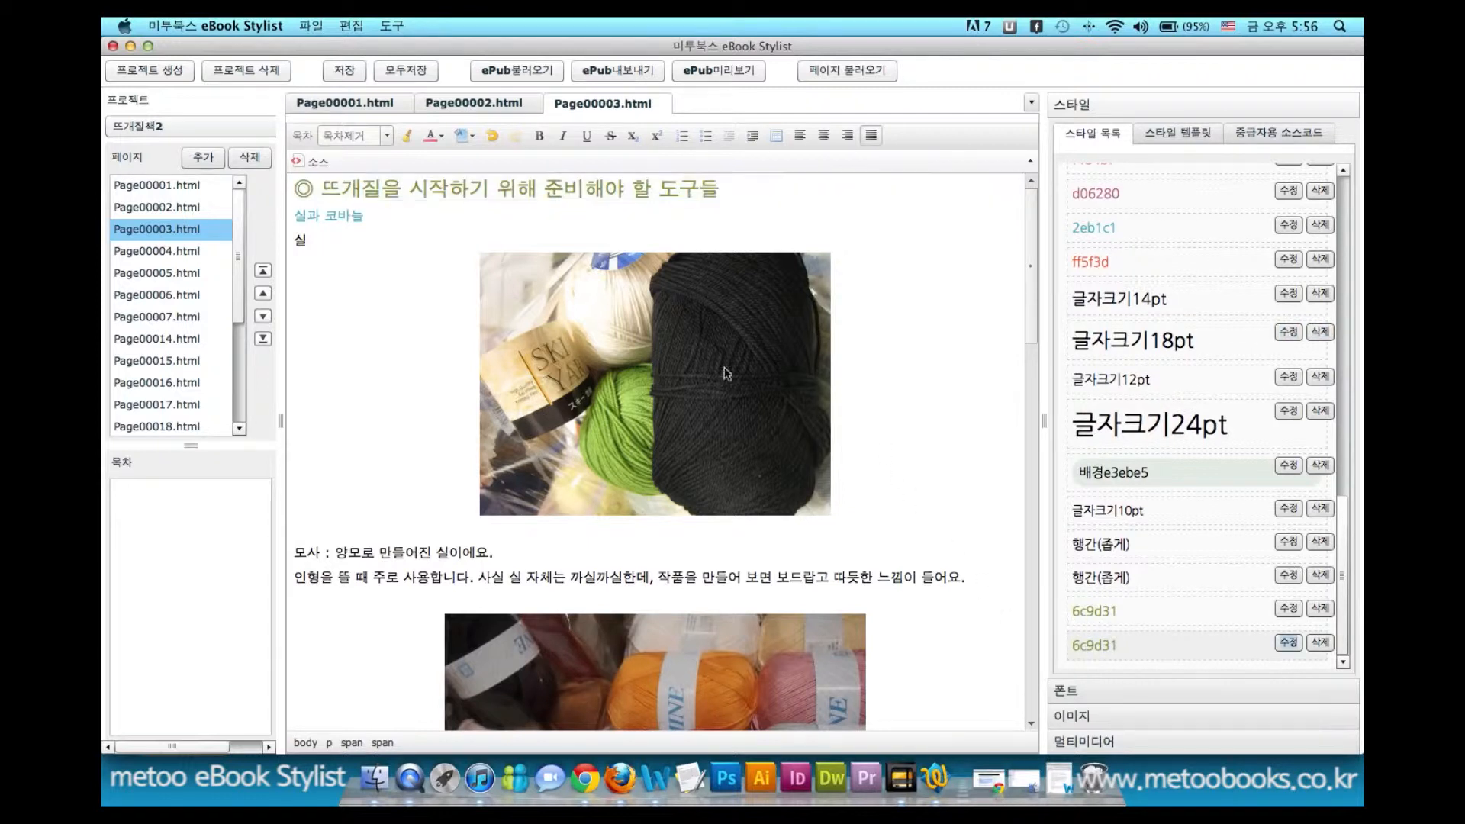
mouse_move(299, 189)
mouse_down()
mouse_move(697, 185)
mouse_move(746, 206)
mouse_move(731, 189)
mouse_move(628, 185)
mouse_move(298, 186)
mouse_up()
click(394, 185)
click(449, 183)
- On Page00002.html, assign the contents level 제목 1 to the heading 프롤로그
click(188, 208)
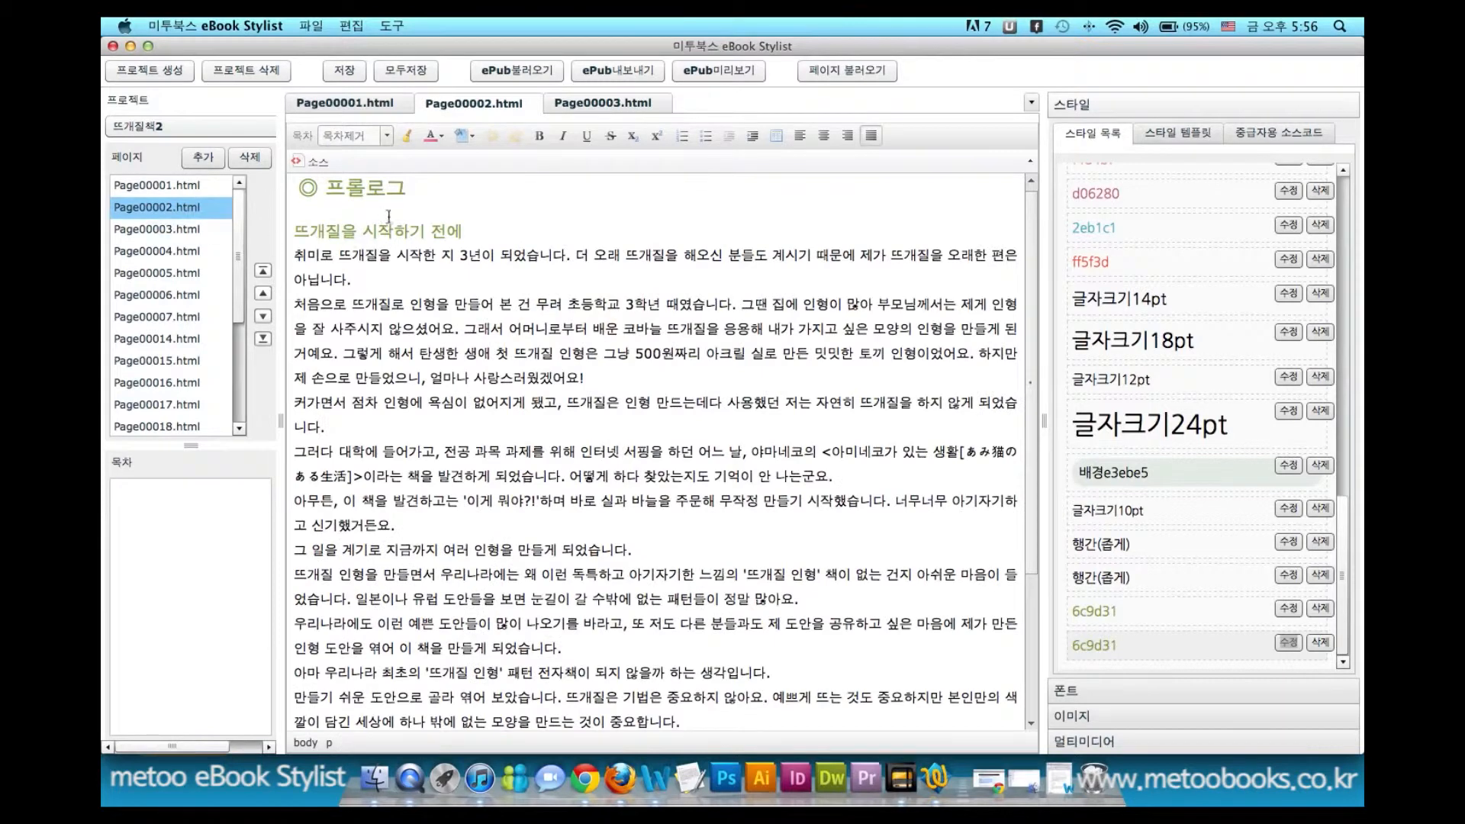
click(346, 187)
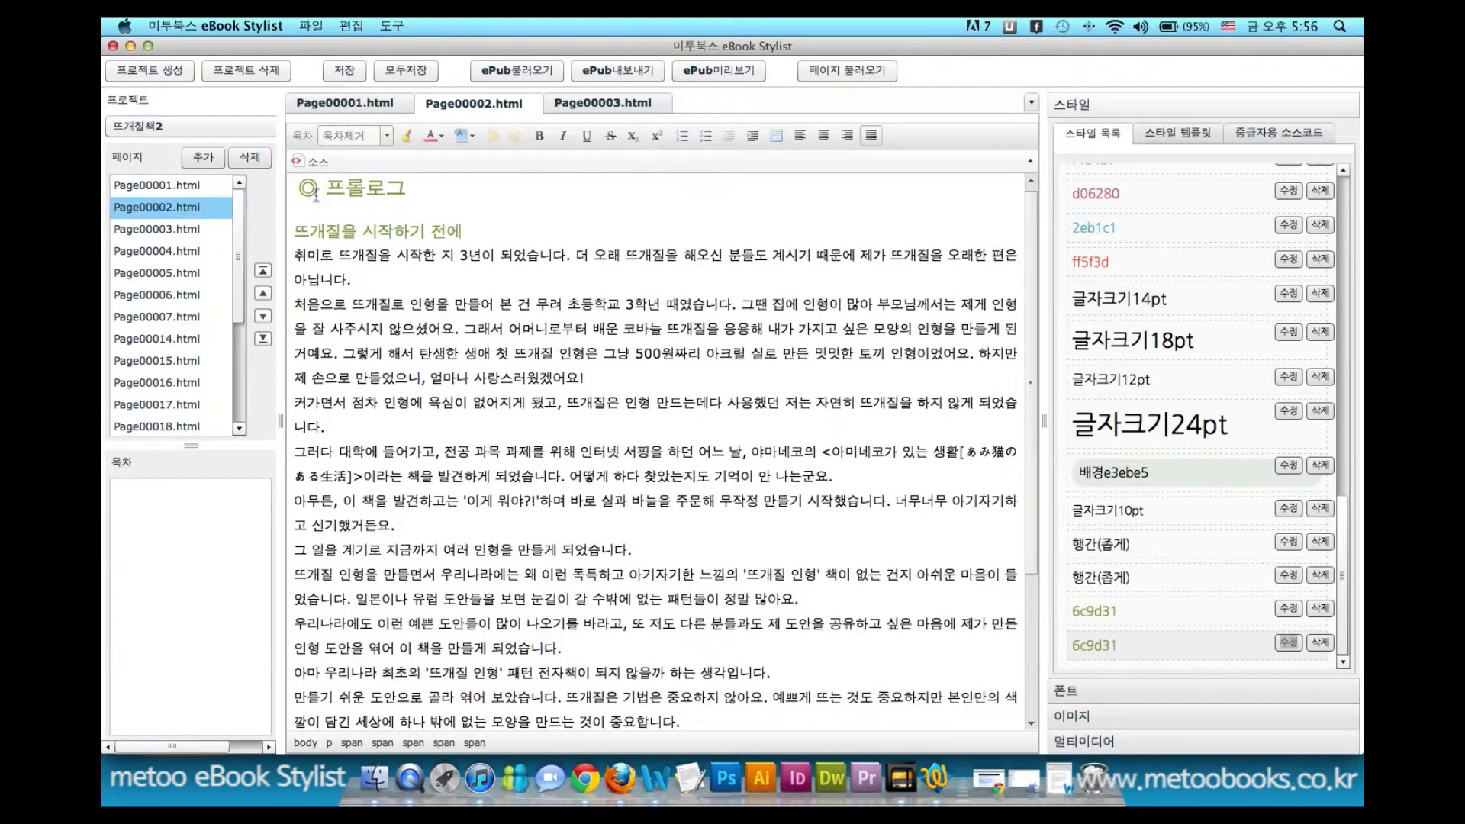
click(387, 136)
click(353, 215)
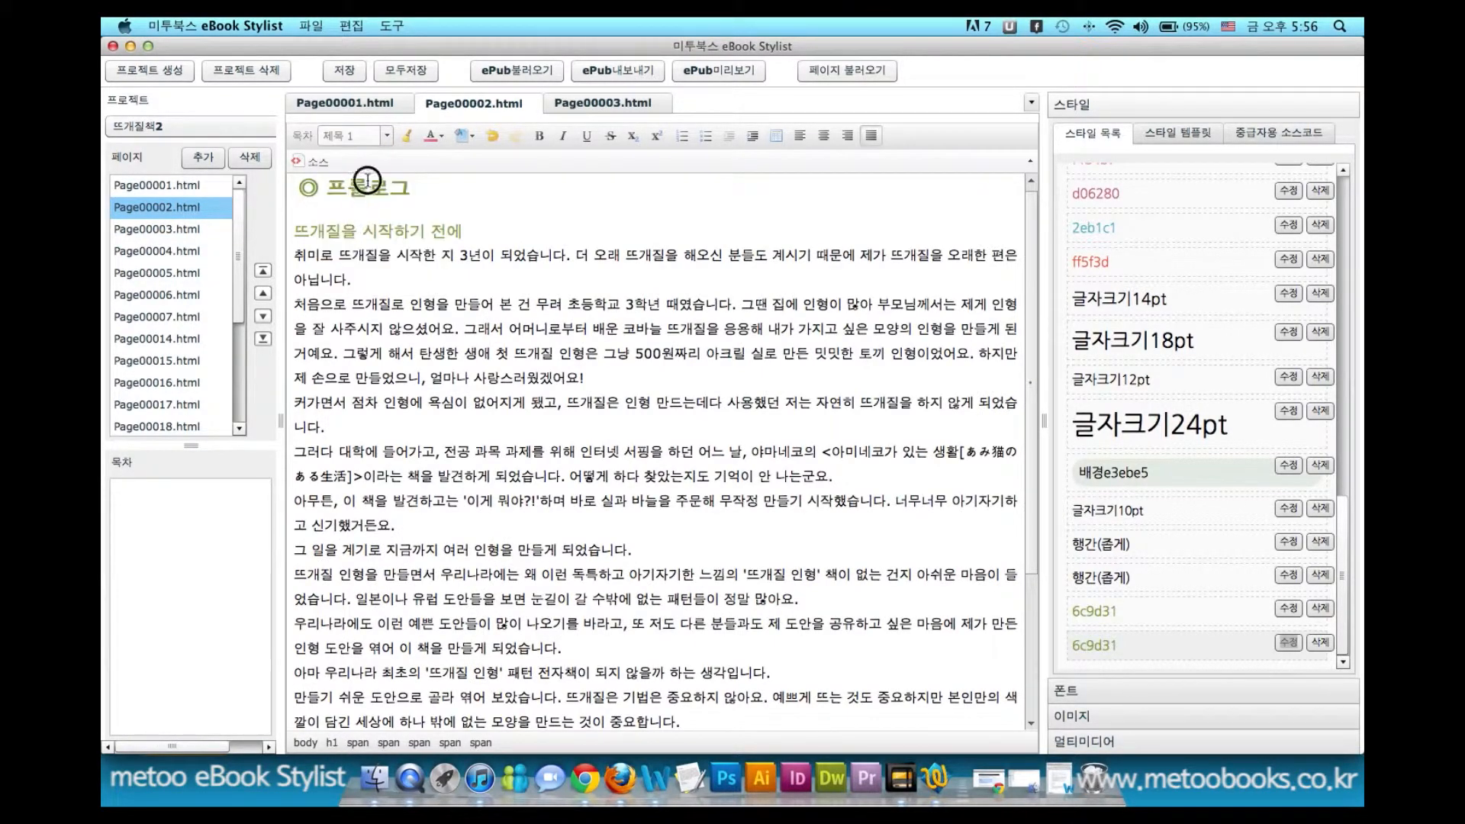
- On Page00003.html, assign the contents level 제목 1 to the heading 뜨개질을 시작하기 위해 준비해야 할 도구들
click(180, 232)
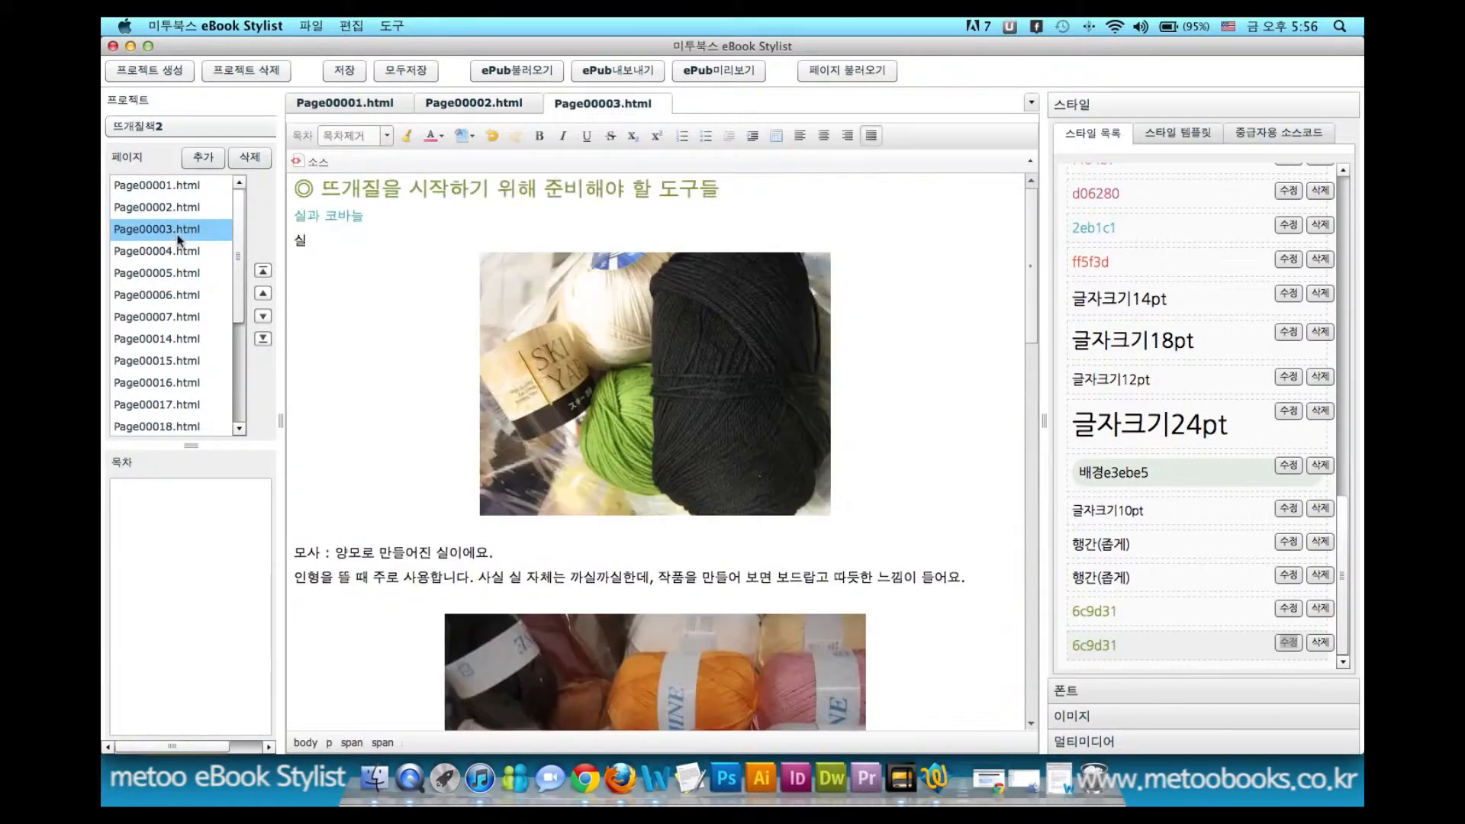
click(387, 137)
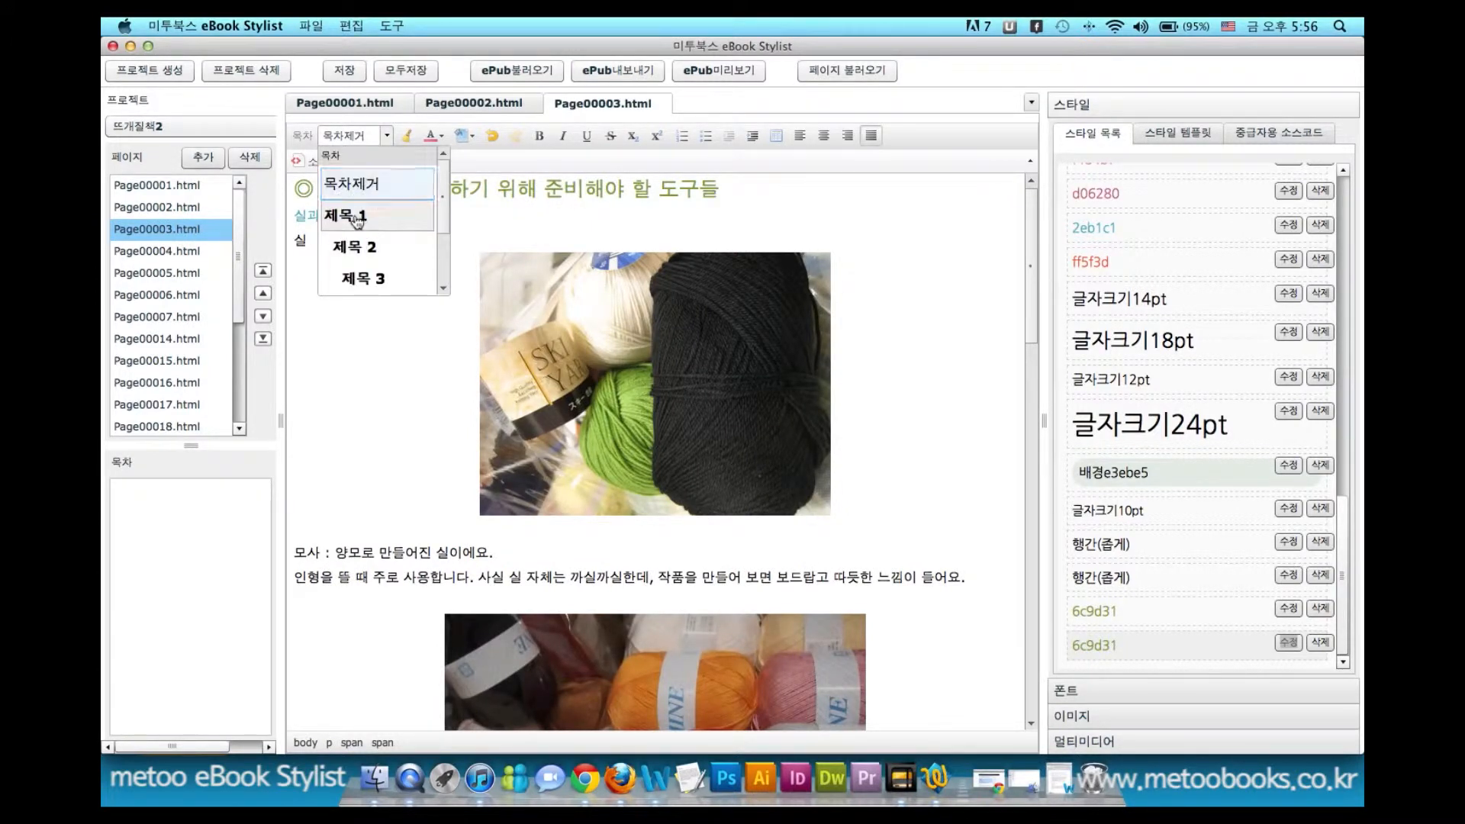
click(330, 213)
- On Page00004.html, apply the 6c9d31 and 글자크기18pt styles to the heading 코바늘 뜨개질 시작하기
click(174, 252)
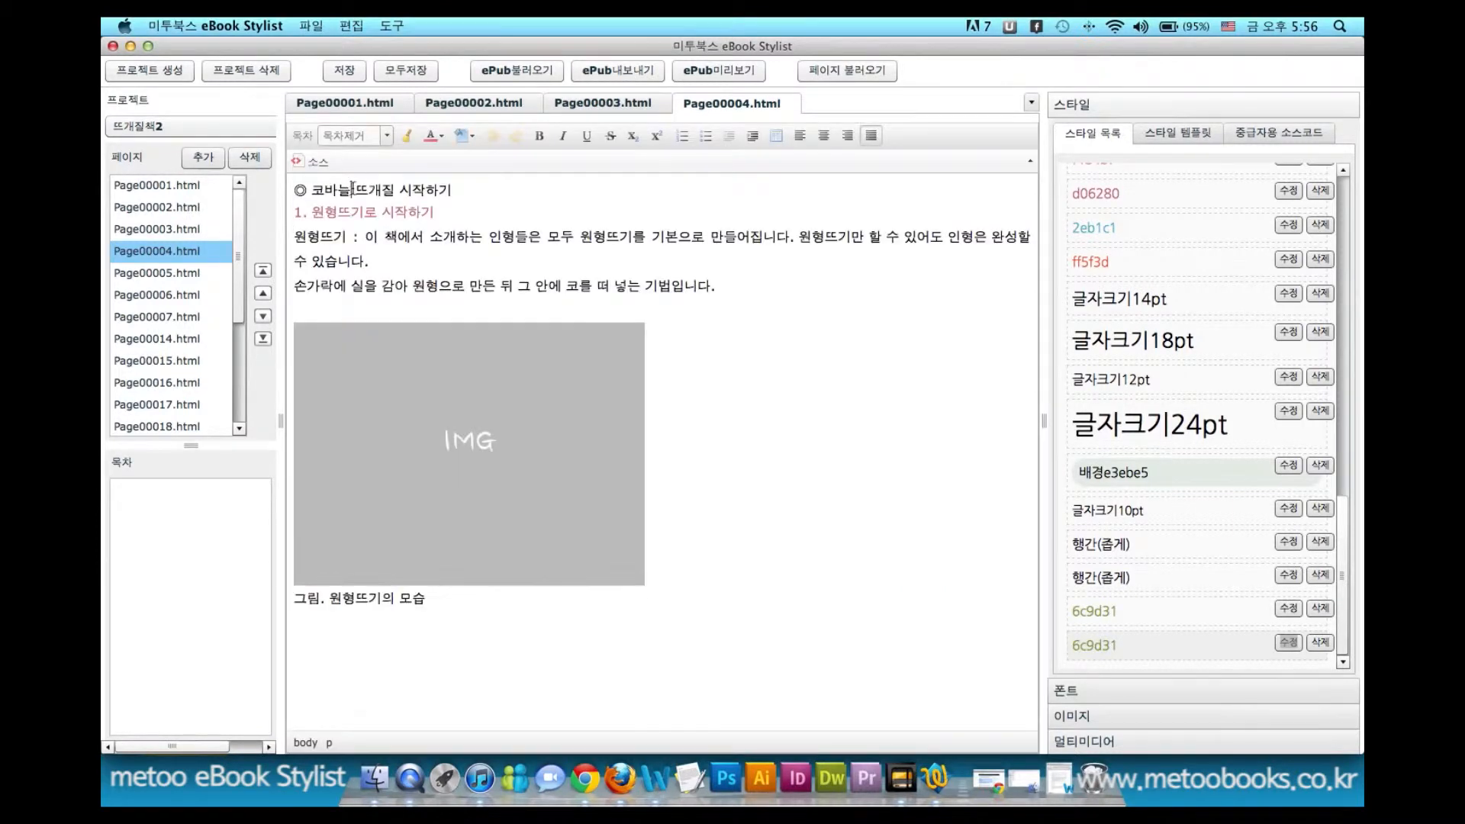
click(352, 187)
click(1080, 643)
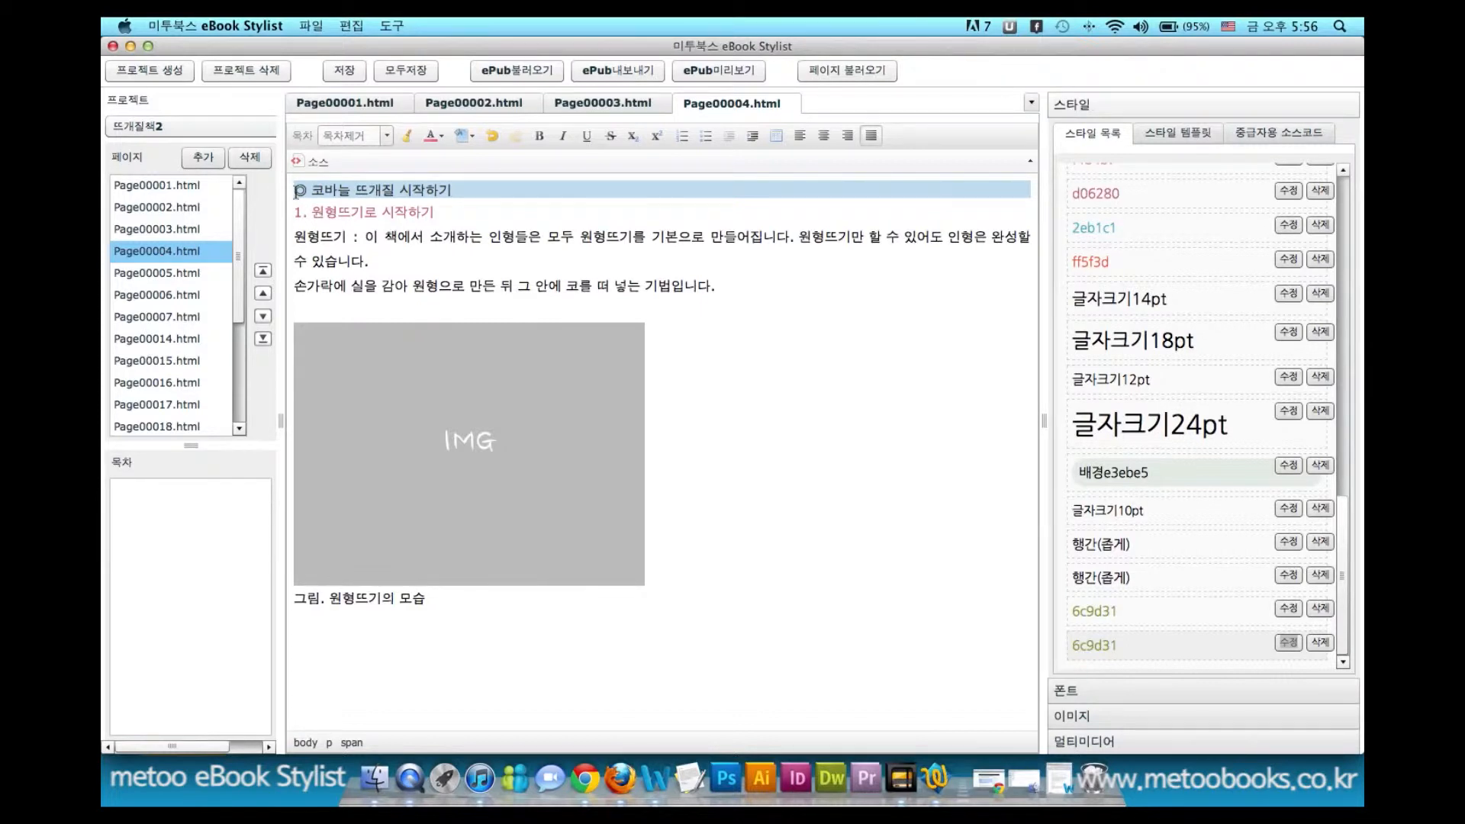
click(1147, 343)
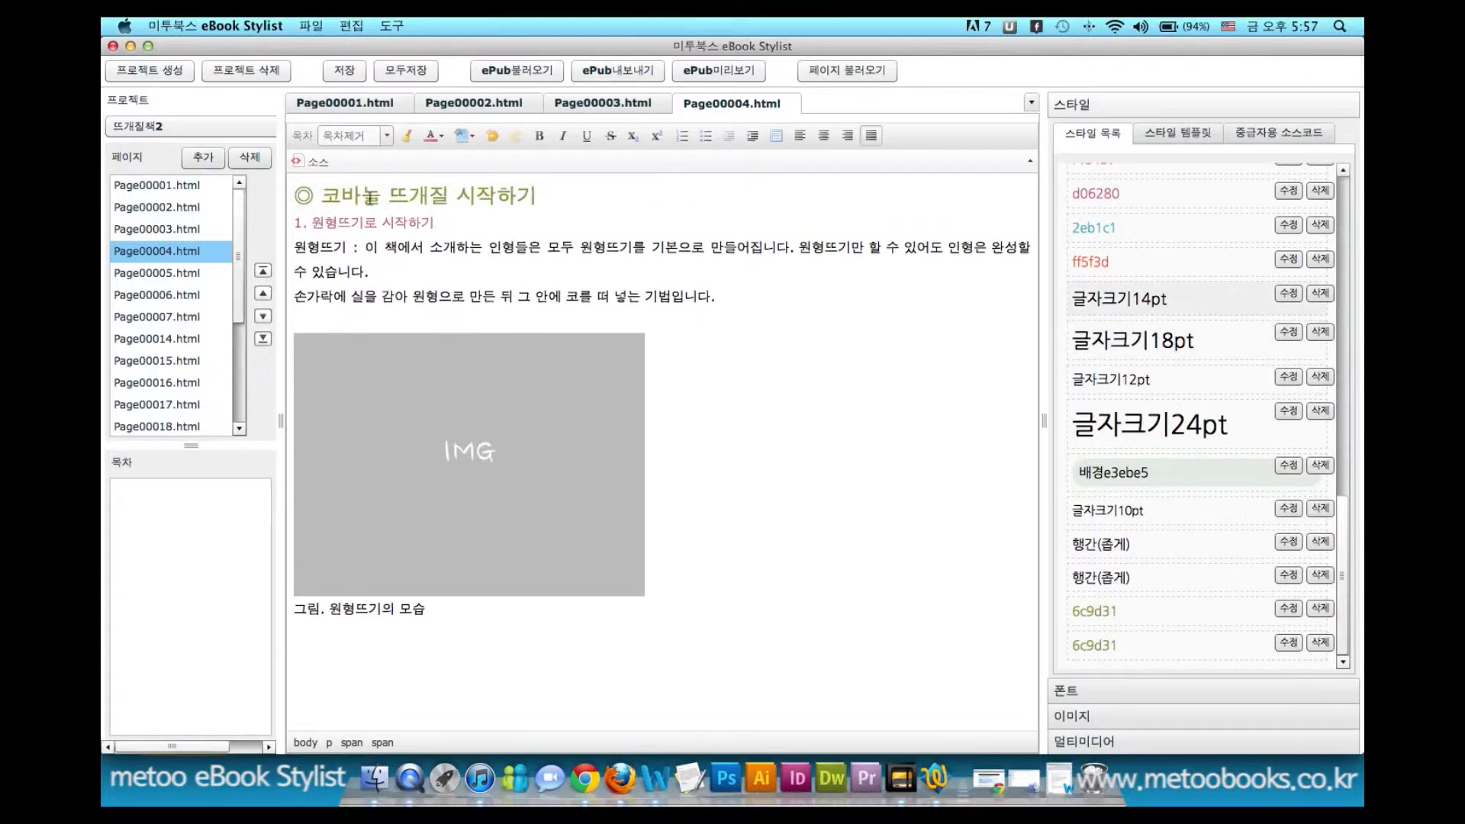
- Assign the contents level 제목 1 to the heading 코바늘 뜨개질 시작하기
click(387, 136)
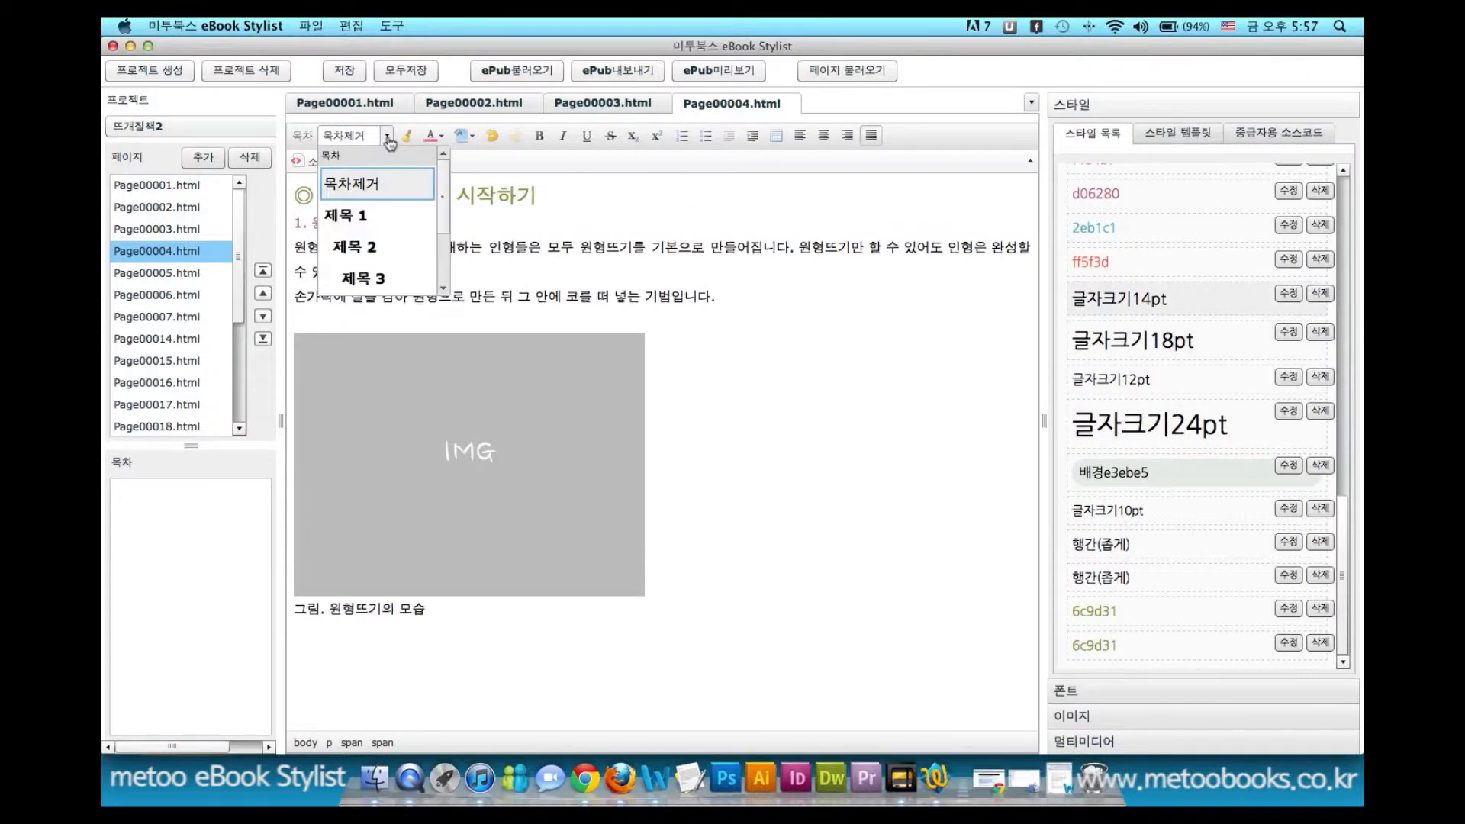
click(479, 196)
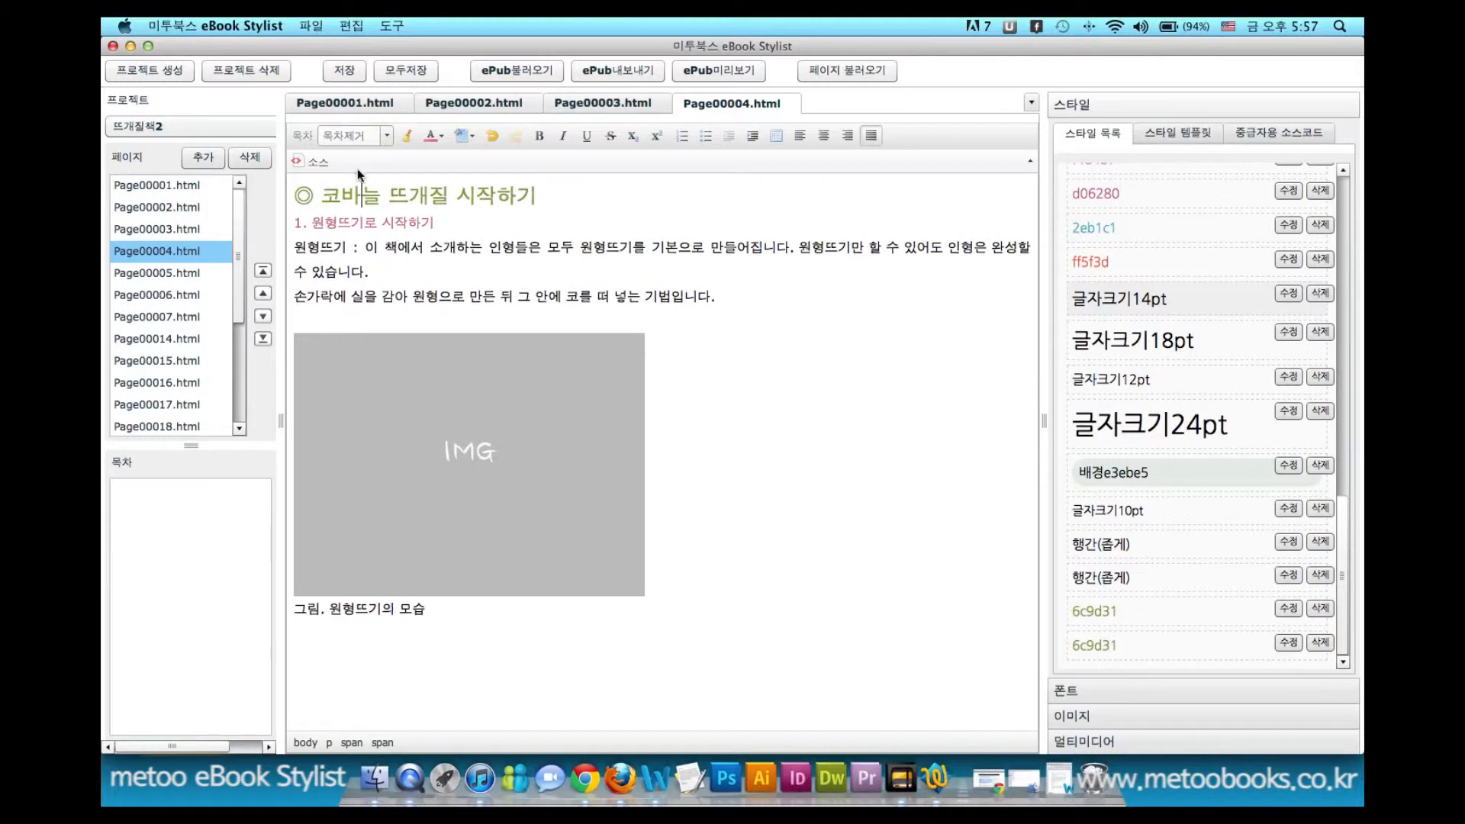
click(387, 135)
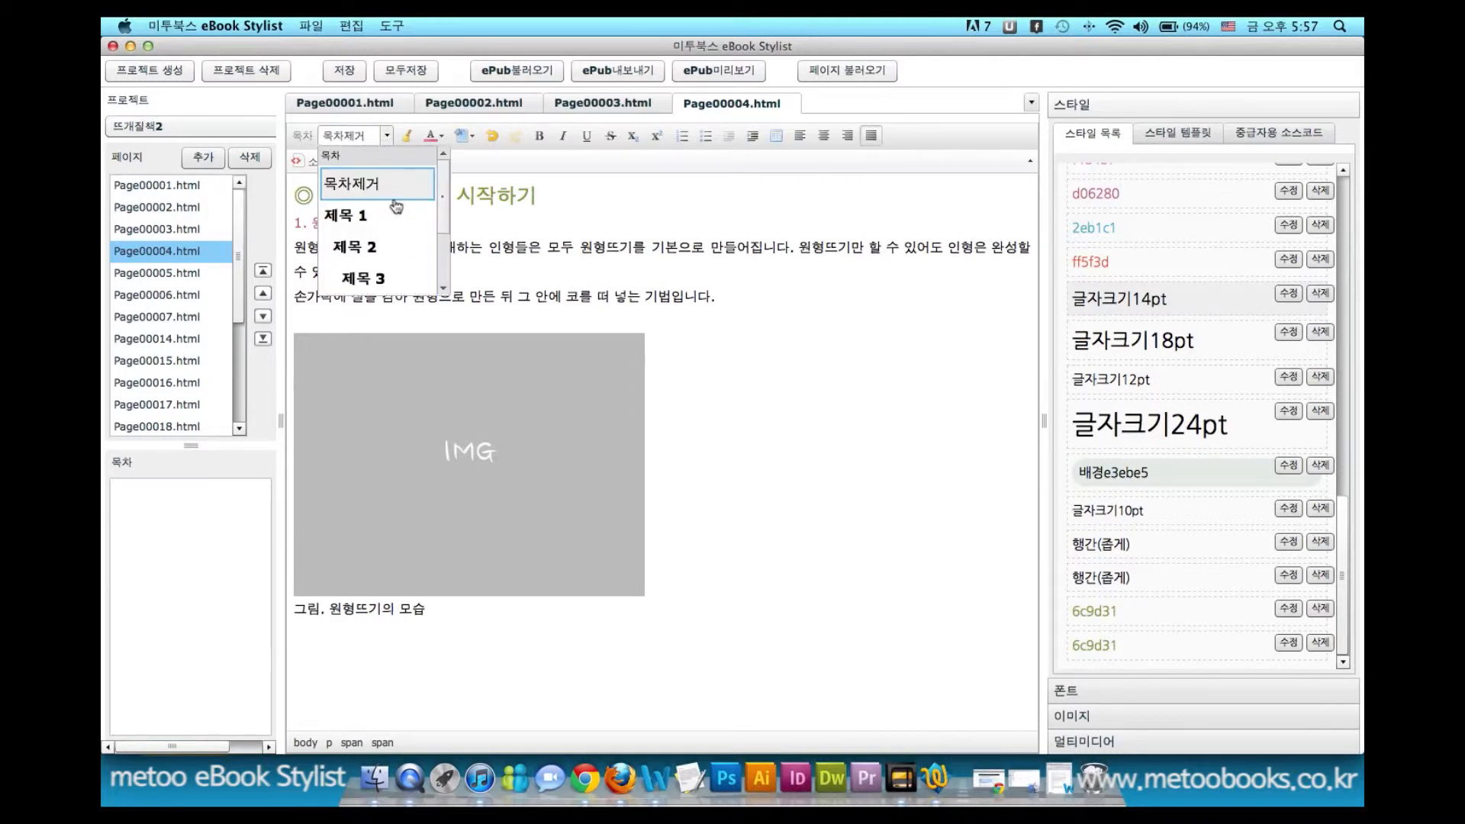
click(354, 219)
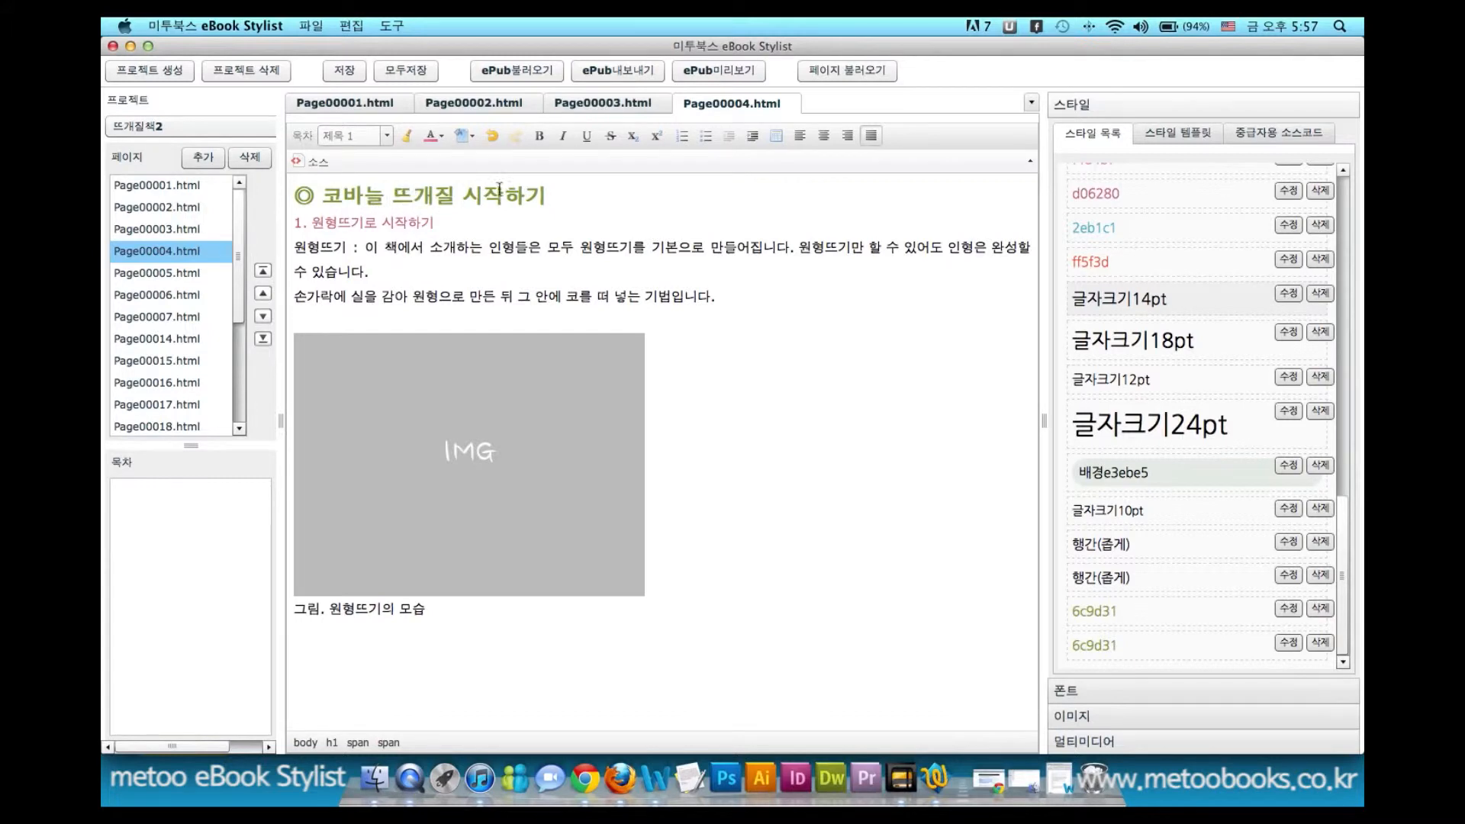
drag(549, 190, 278, 192)
click(322, 192)
- Compare the text of Page00005.html with Page00004.html to see whether it starts a new chapter
double_click(175, 272)
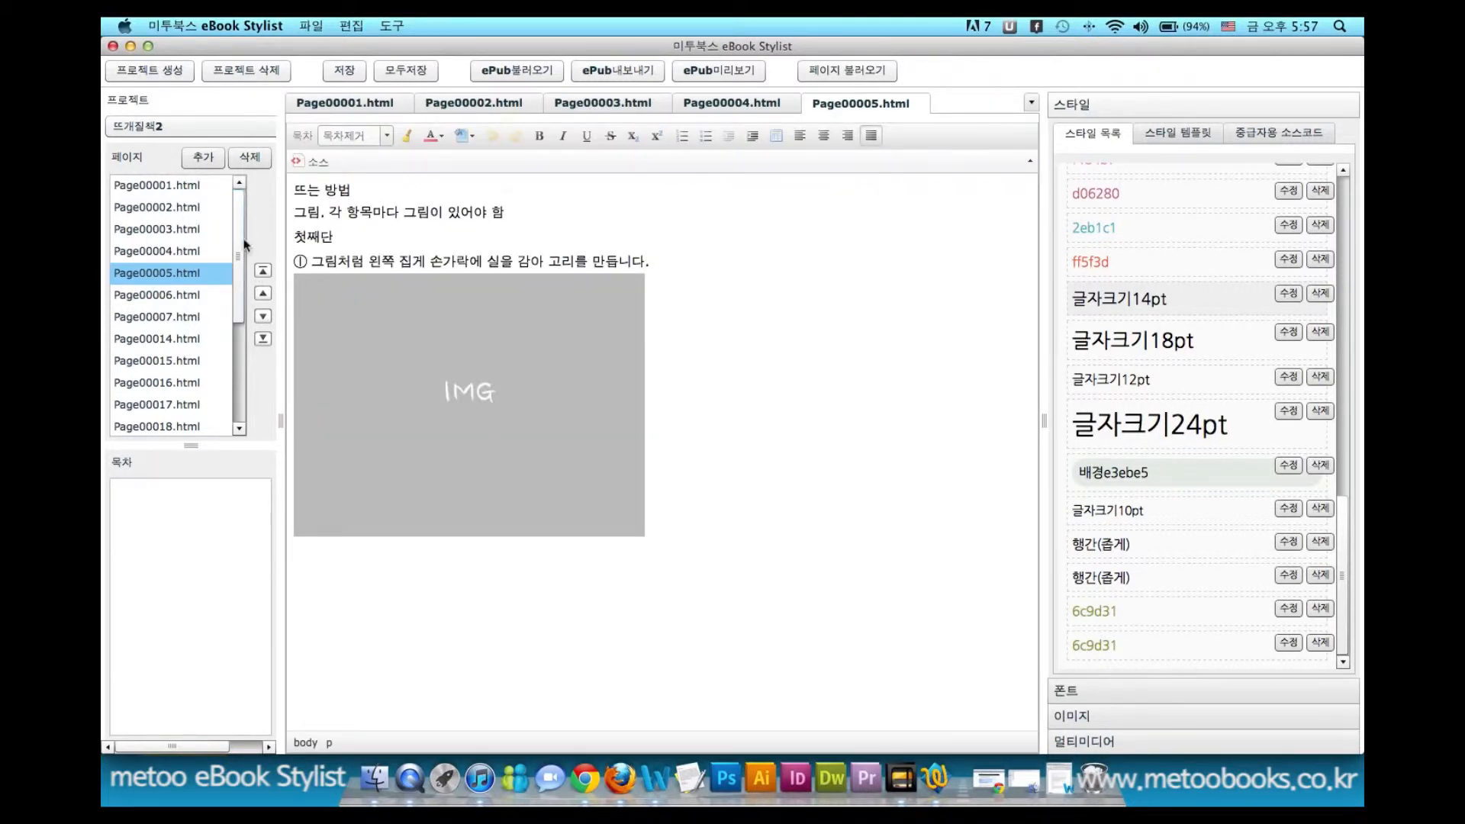
click(391, 190)
double_click(194, 254)
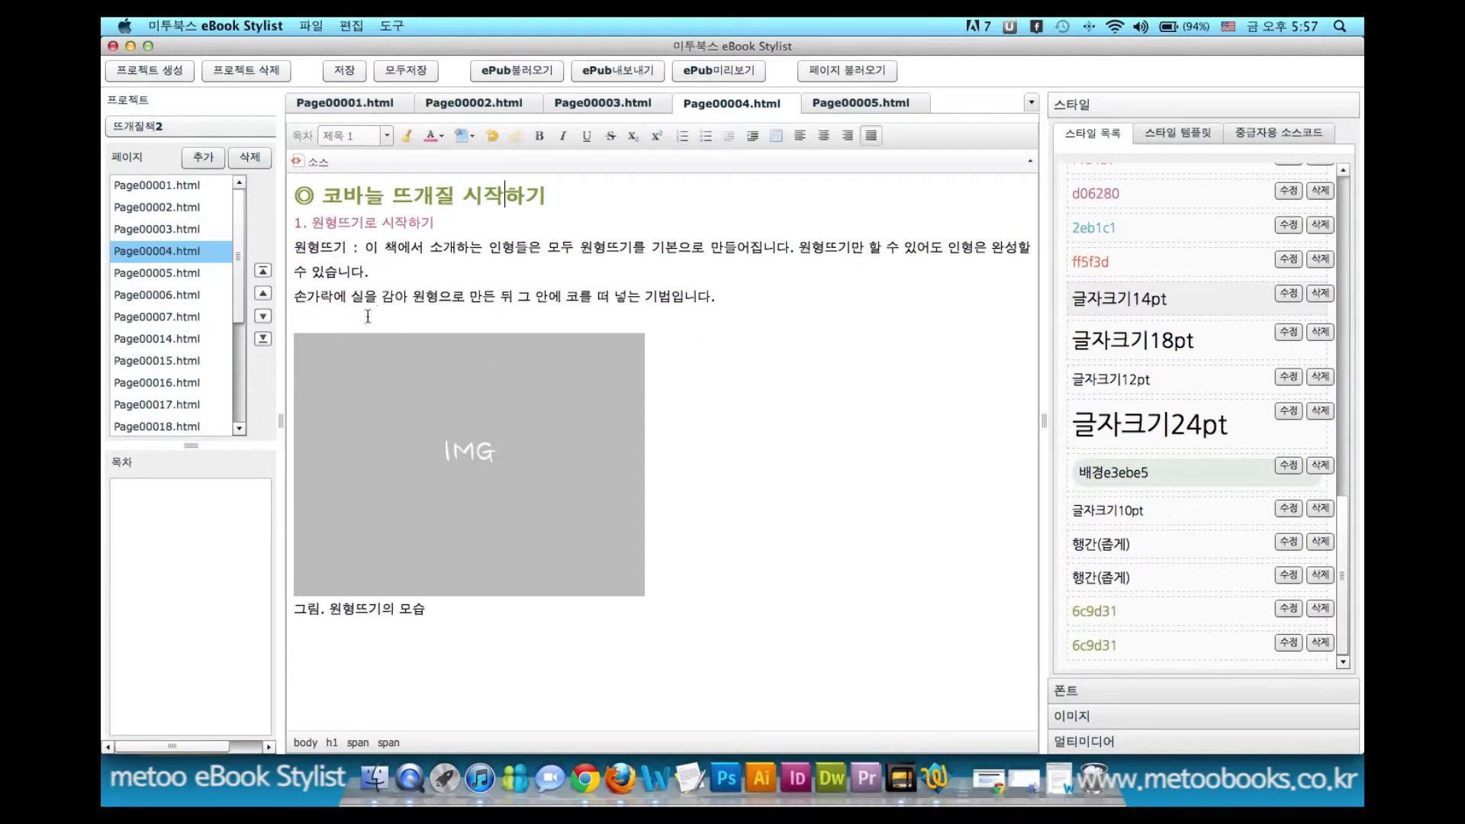
click(454, 229)
click(384, 272)
click(474, 319)
drag(236, 229, 236, 243)
click(200, 230)
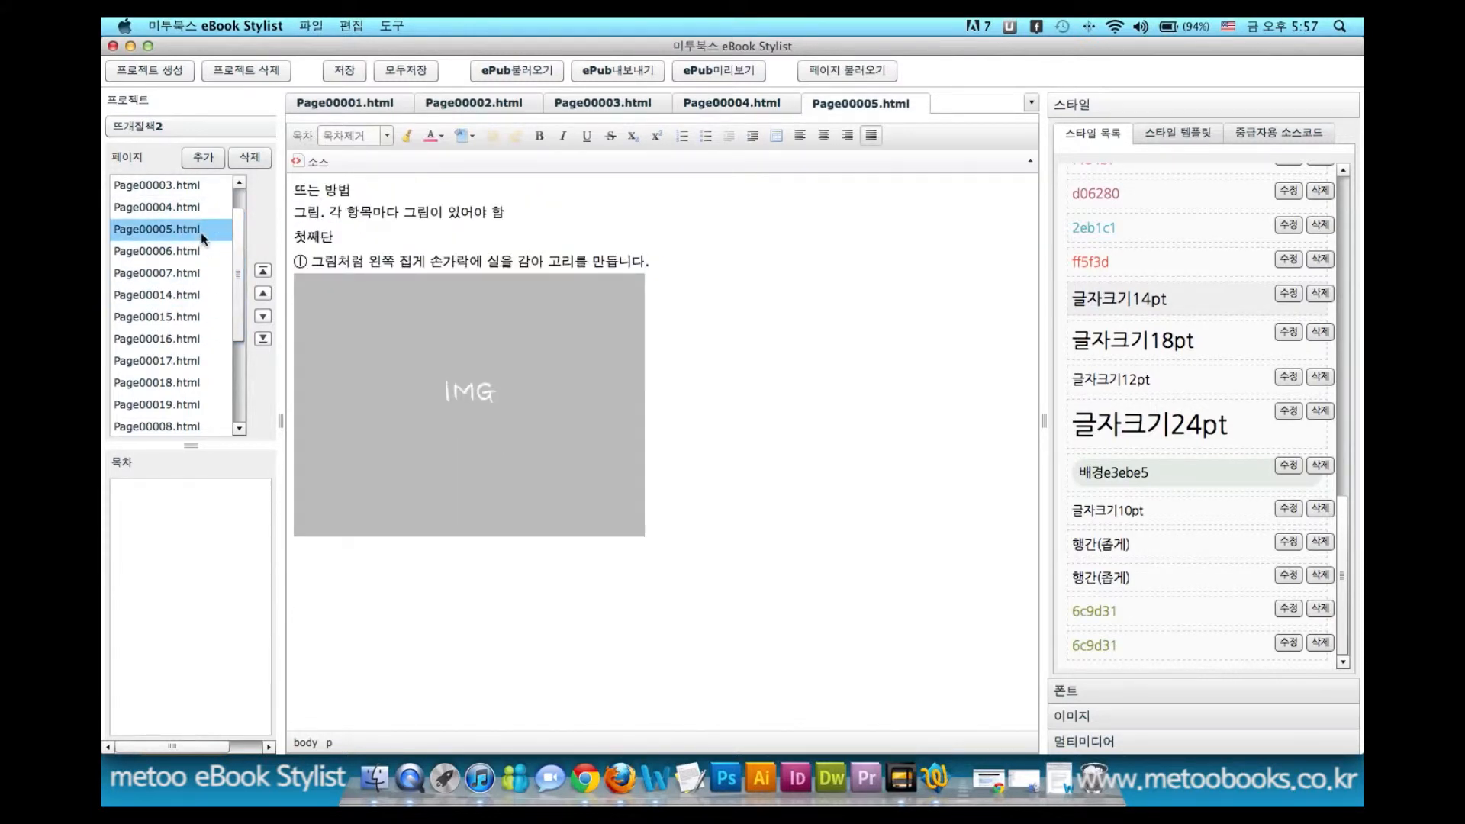
click(375, 191)
- Look through Page00006.html, Page00015.html, Page00017.html and Page00019.html for the next chapter heading
click(177, 249)
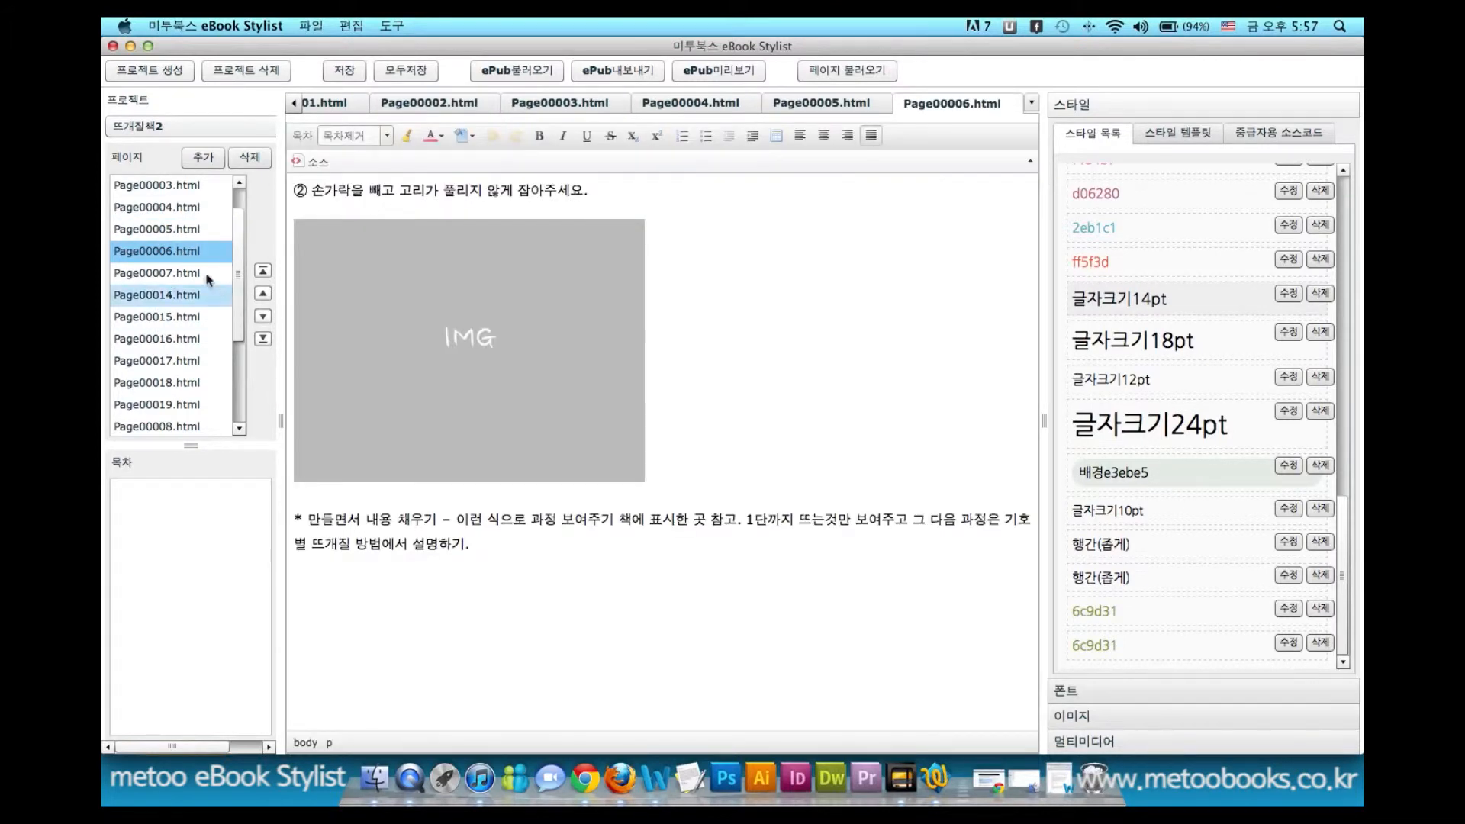
click(171, 318)
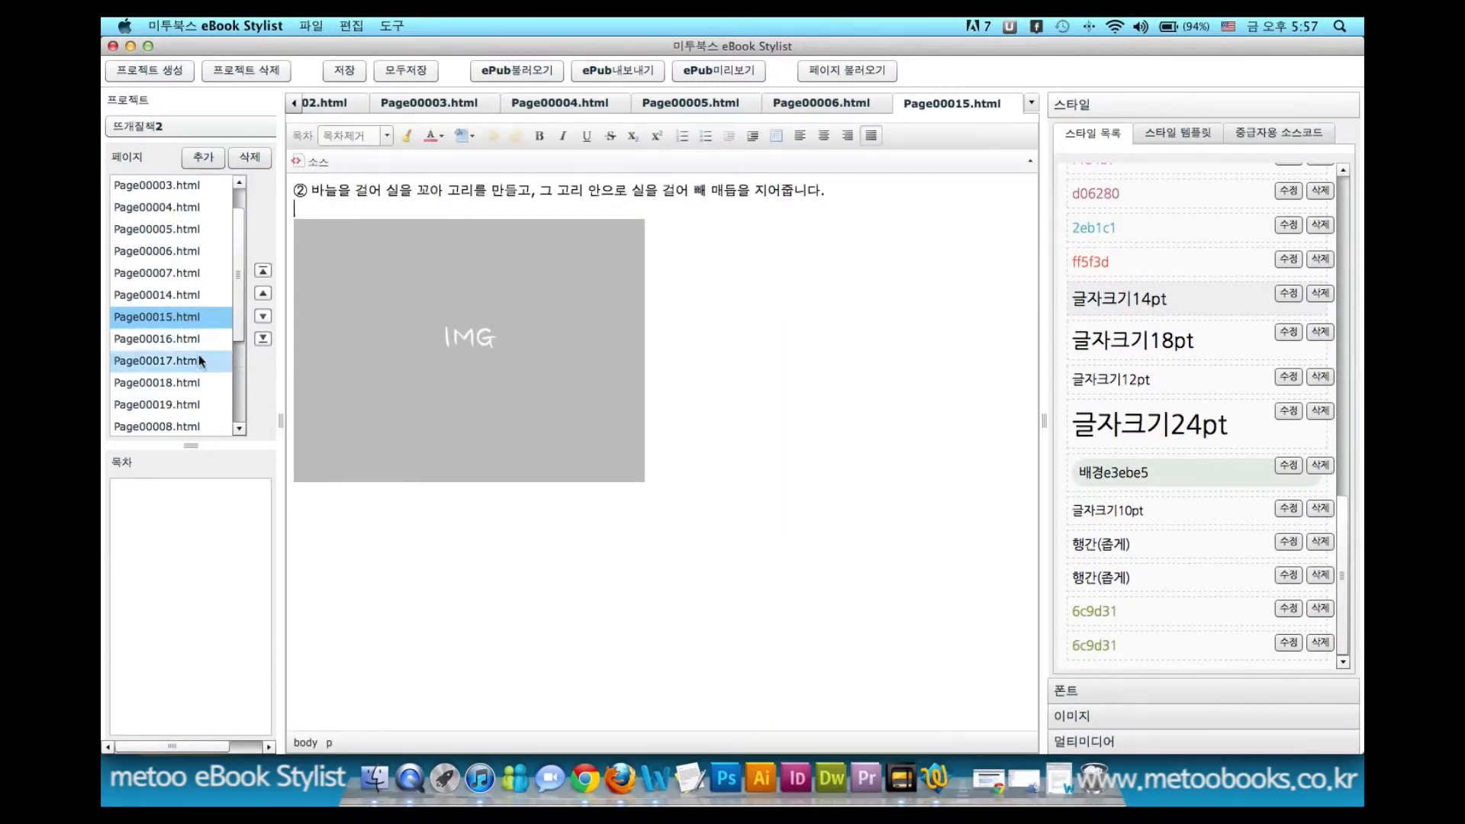
click(170, 361)
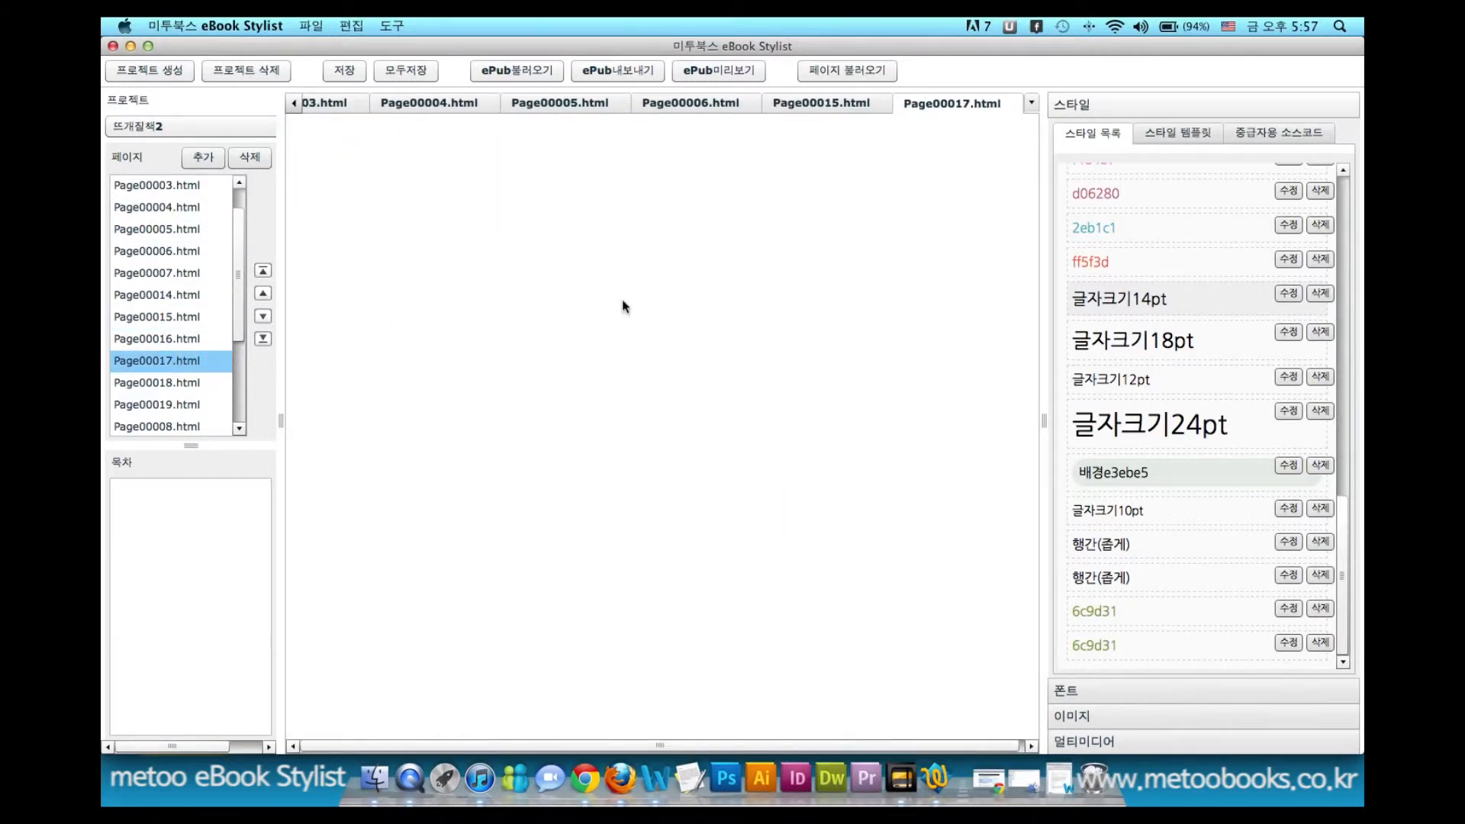
drag(241, 280, 236, 347)
double_click(185, 297)
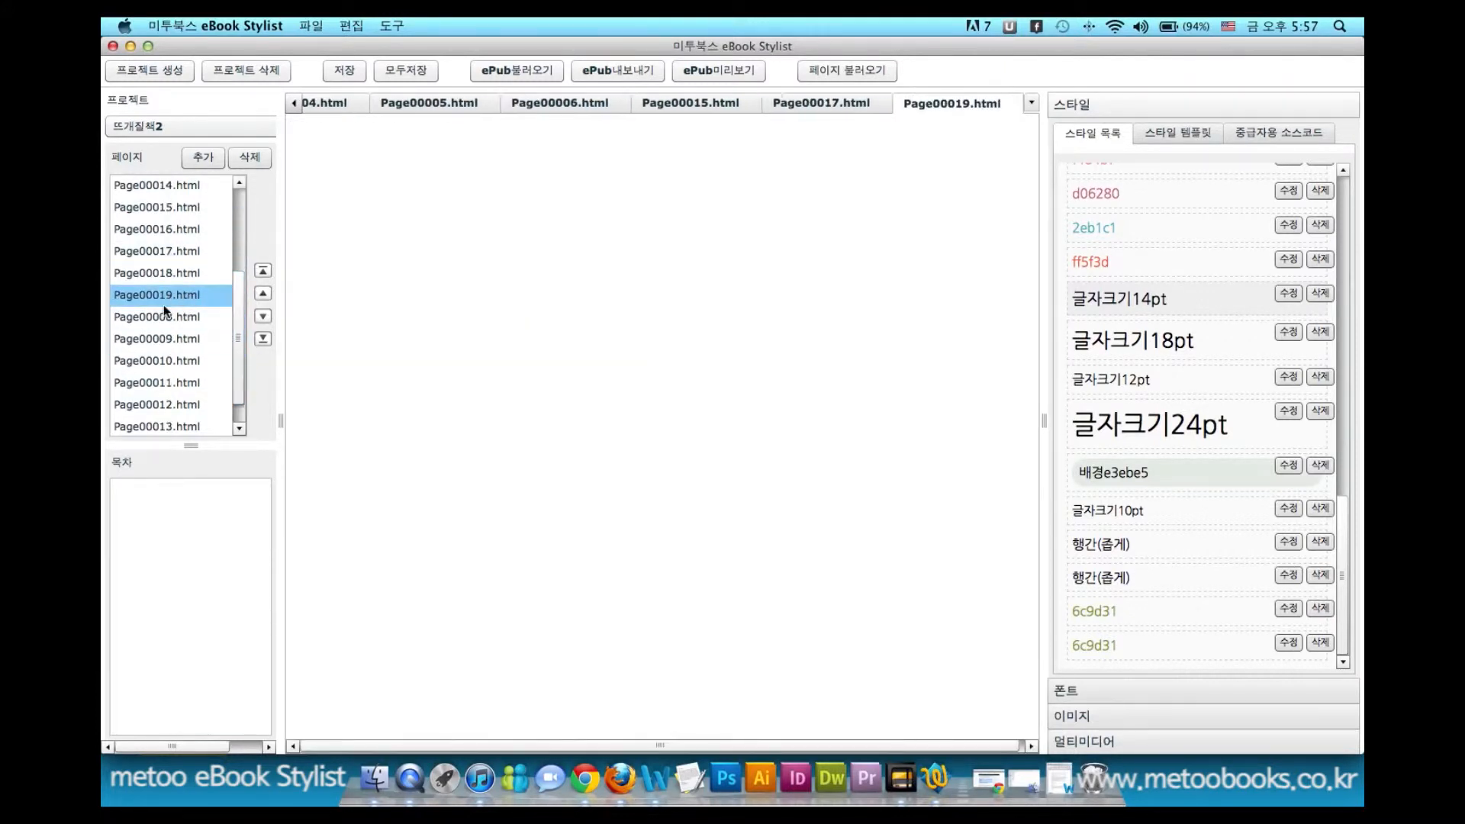
- On Page00008.html, remove the blank lines above the heading 기본 뜨개질 방법 and apply the 글자크기18pt style to it
double_click(175, 319)
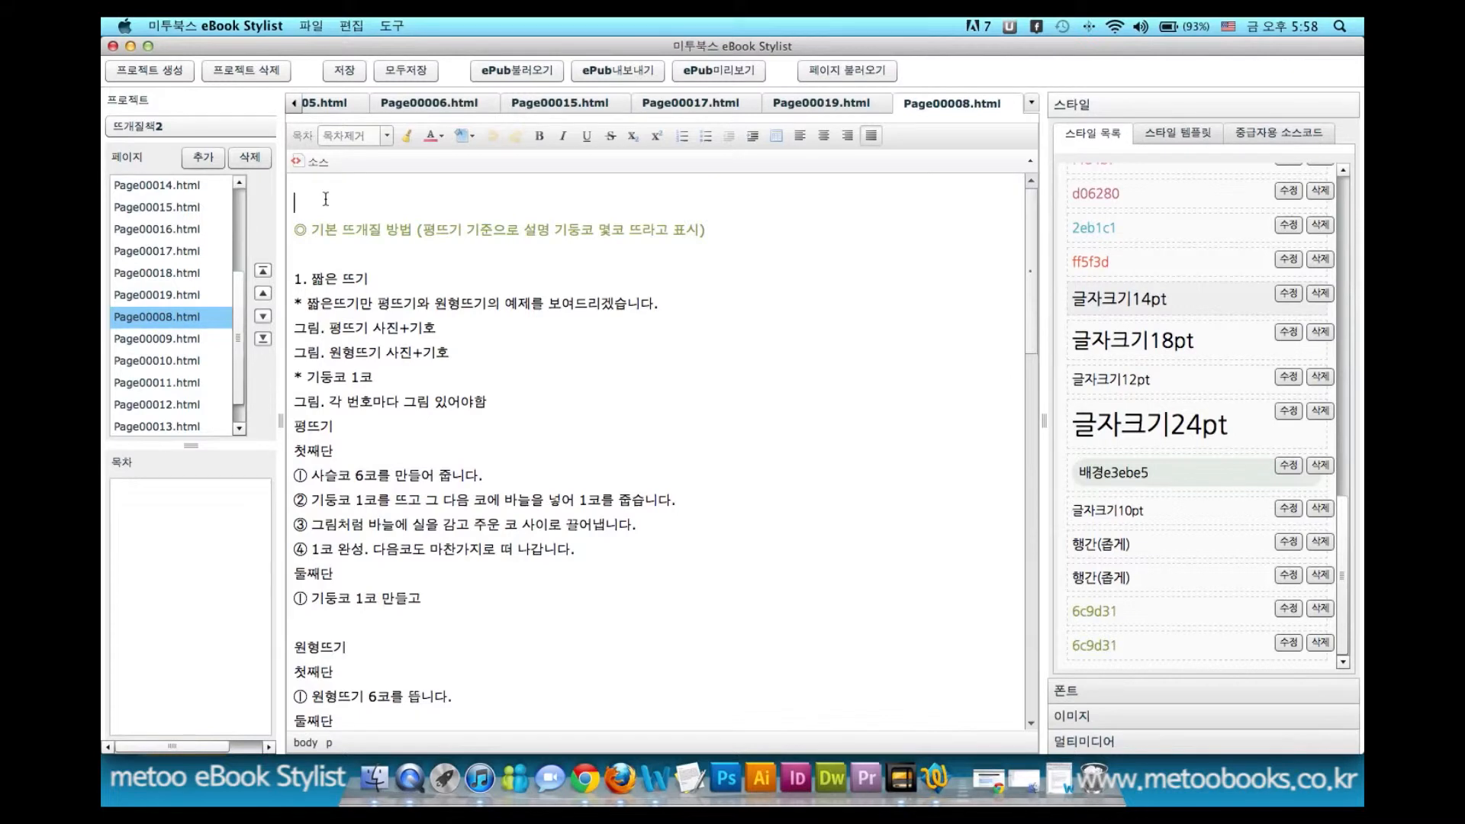
key(Delete)
triple_click(381, 200)
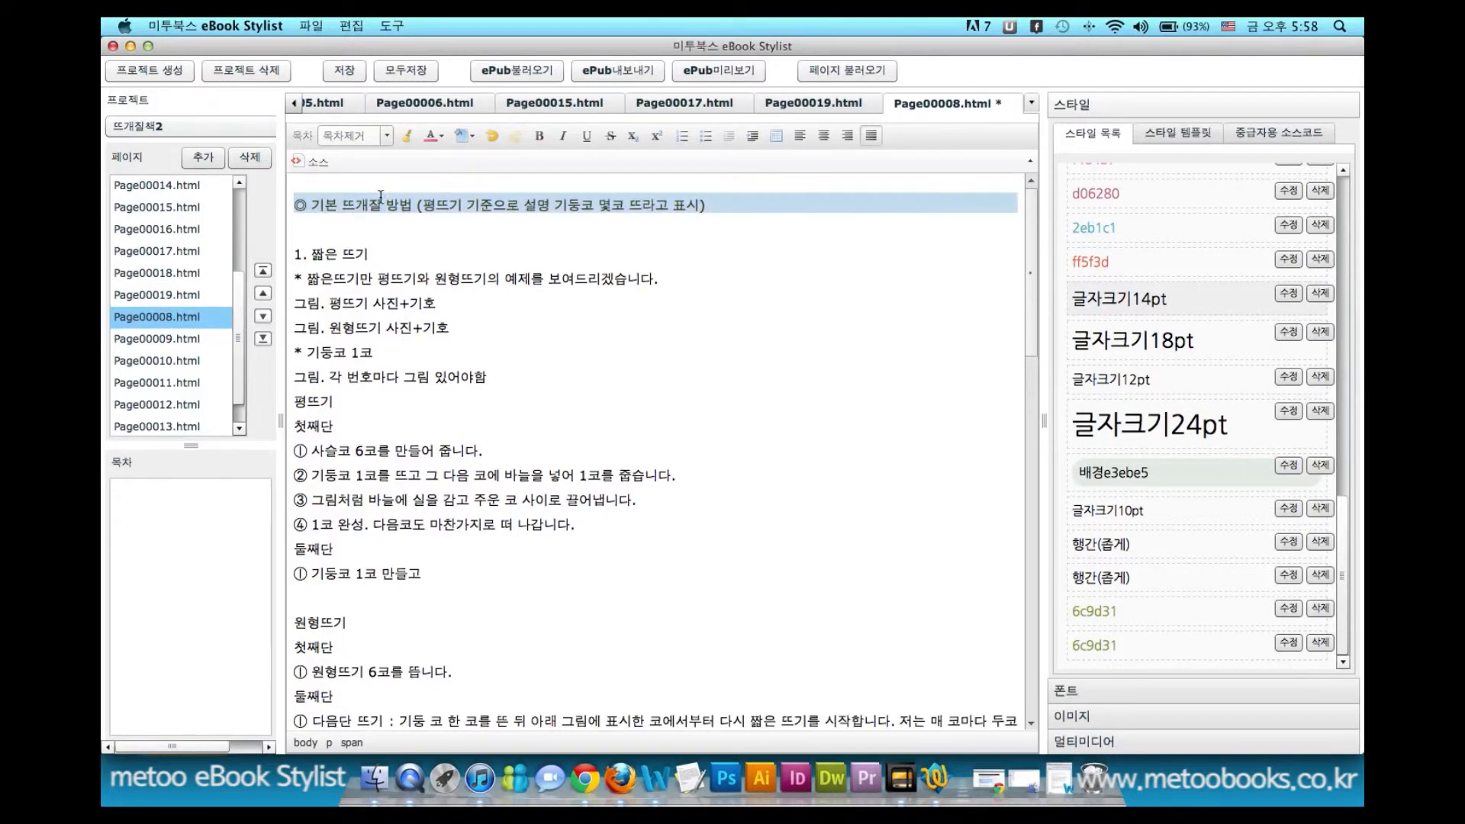
click(1171, 347)
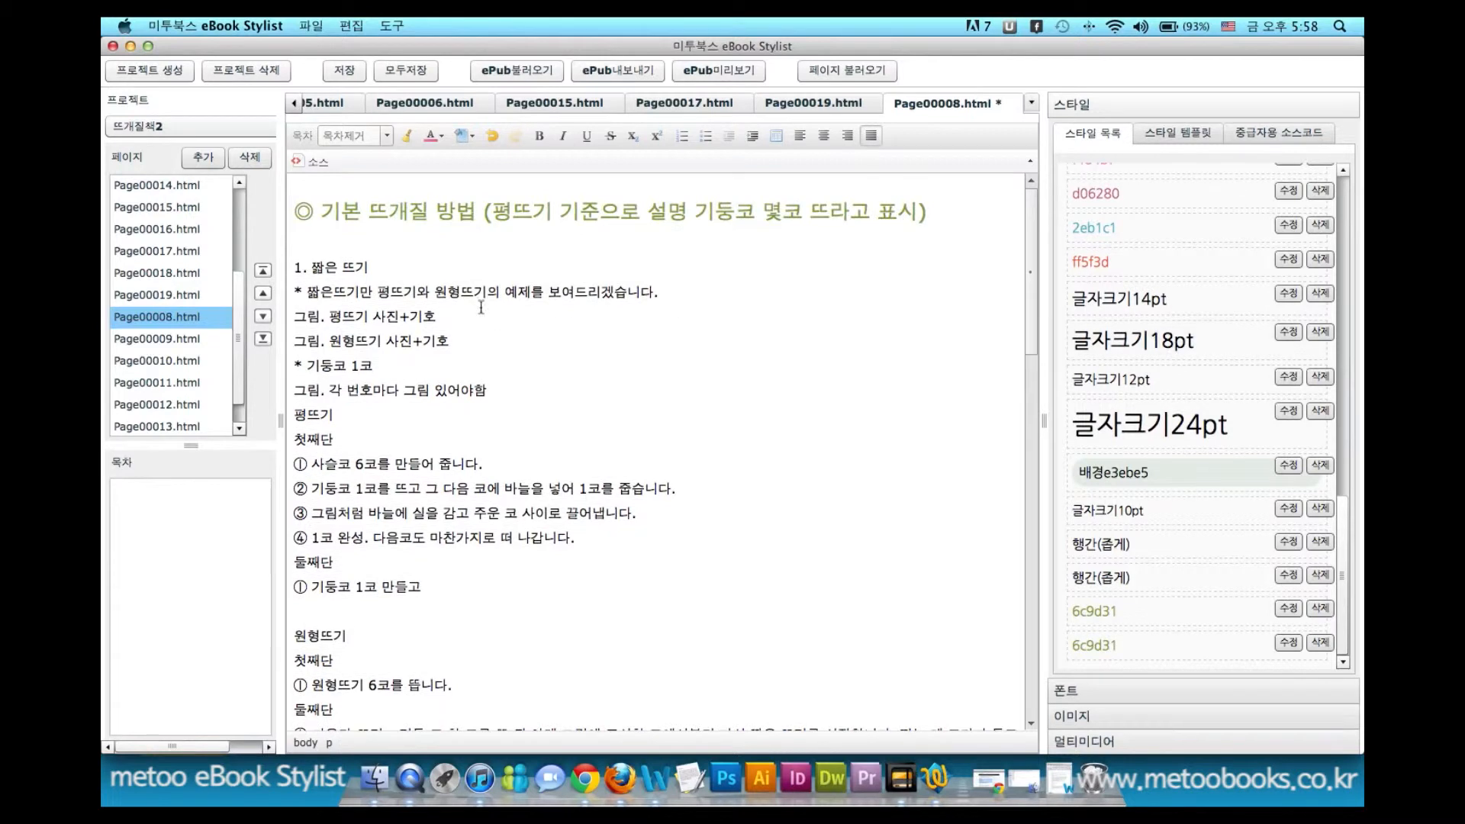
scroll(451, 200, down, 1)
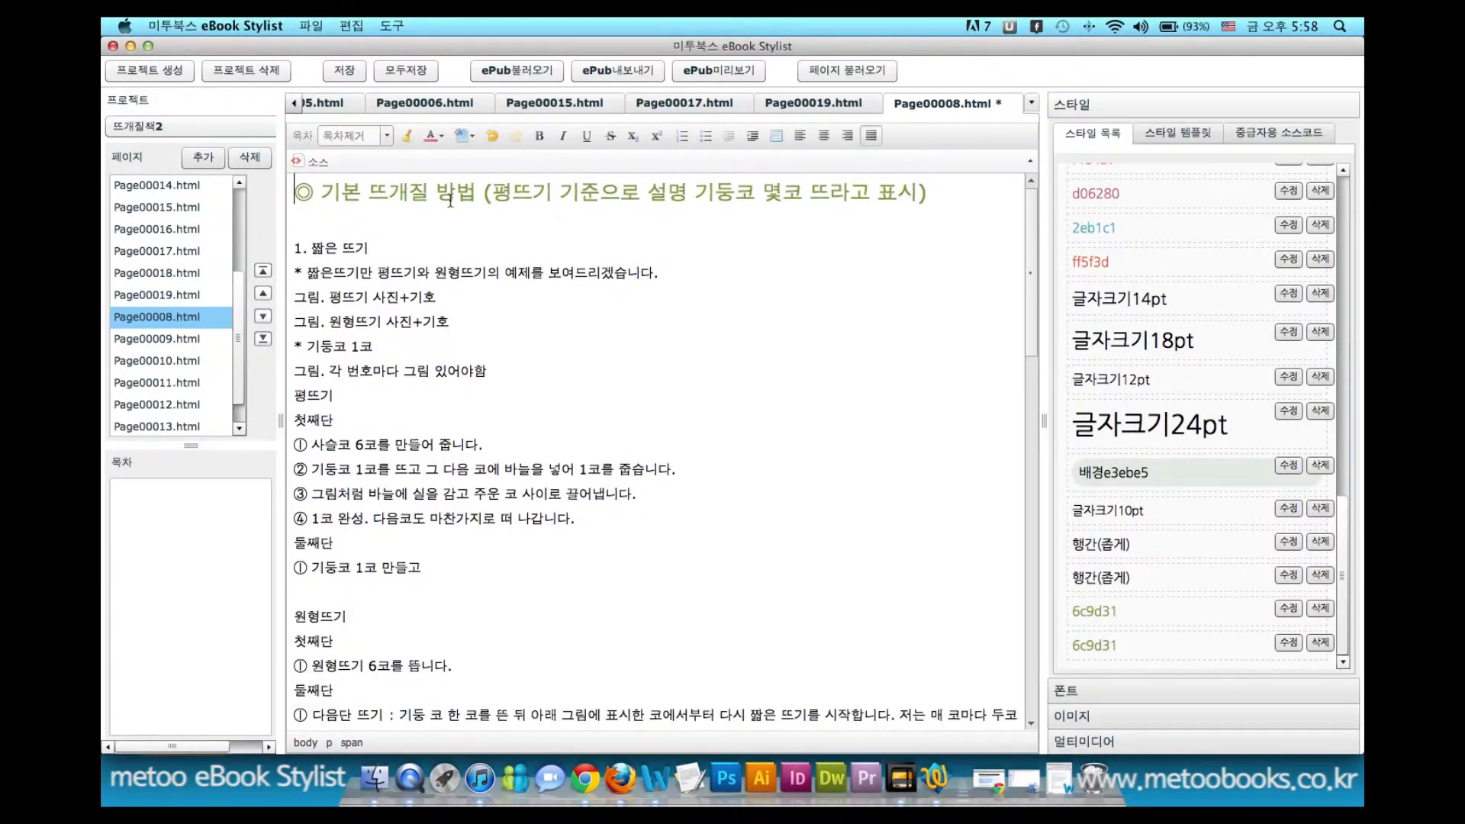
- Assign the contents level 제목 1 to the heading 기본 뜨개질 방법
click(365, 187)
click(387, 136)
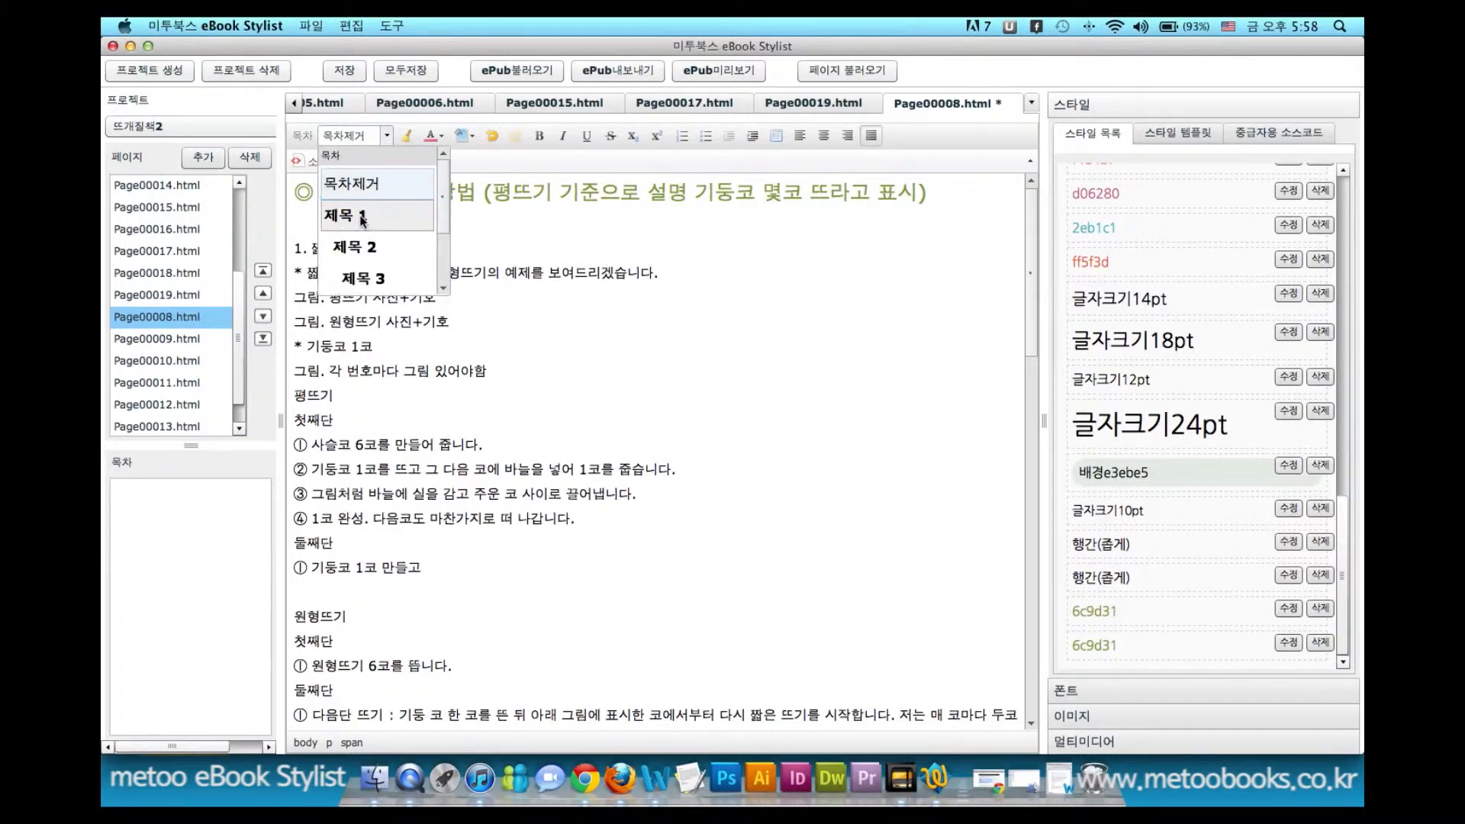
click(374, 214)
click(501, 200)
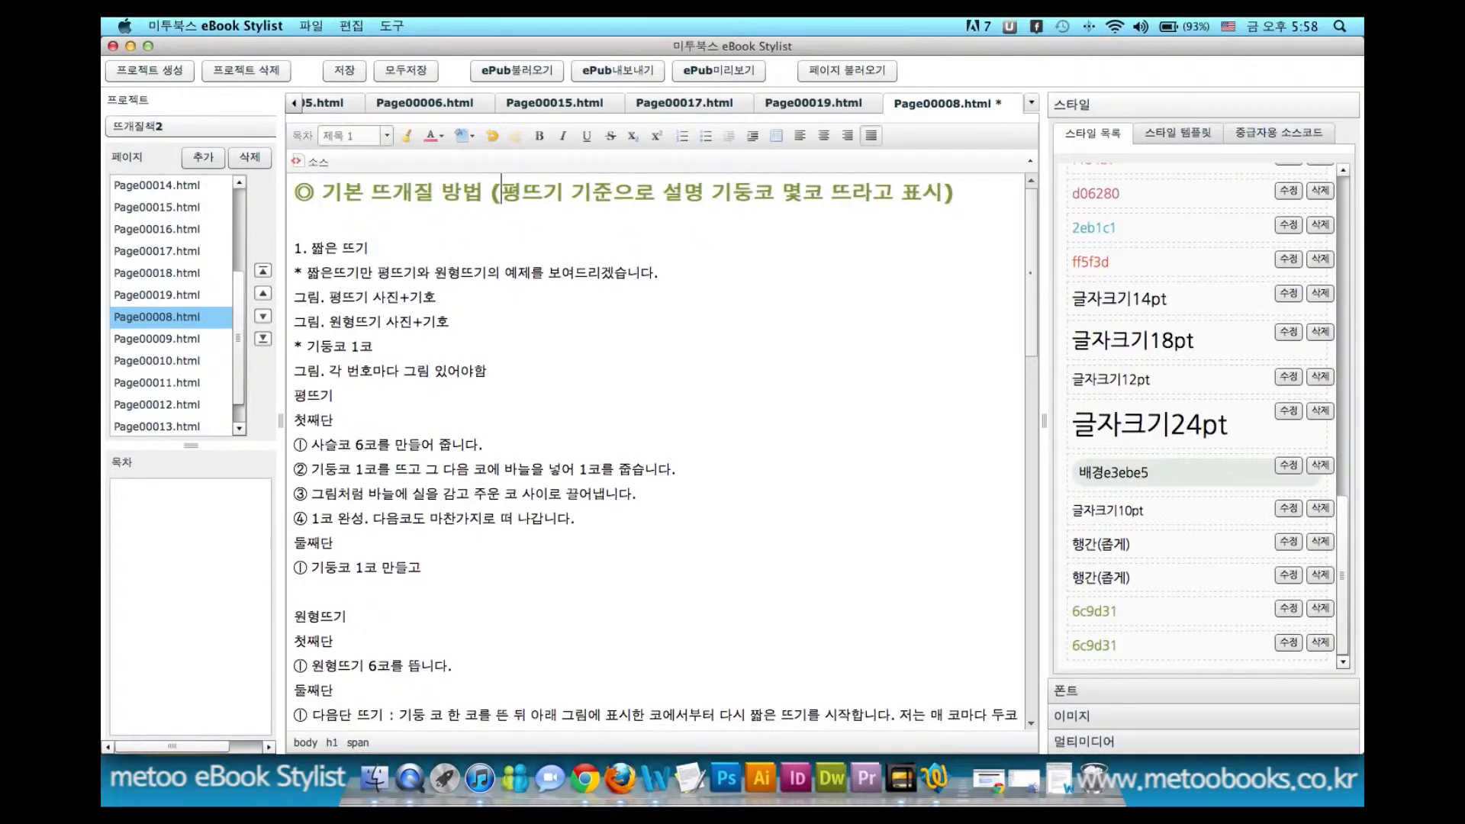
- On Page00009.html, assign the contents level 제목 1 to the heading Preview
double_click(130, 338)
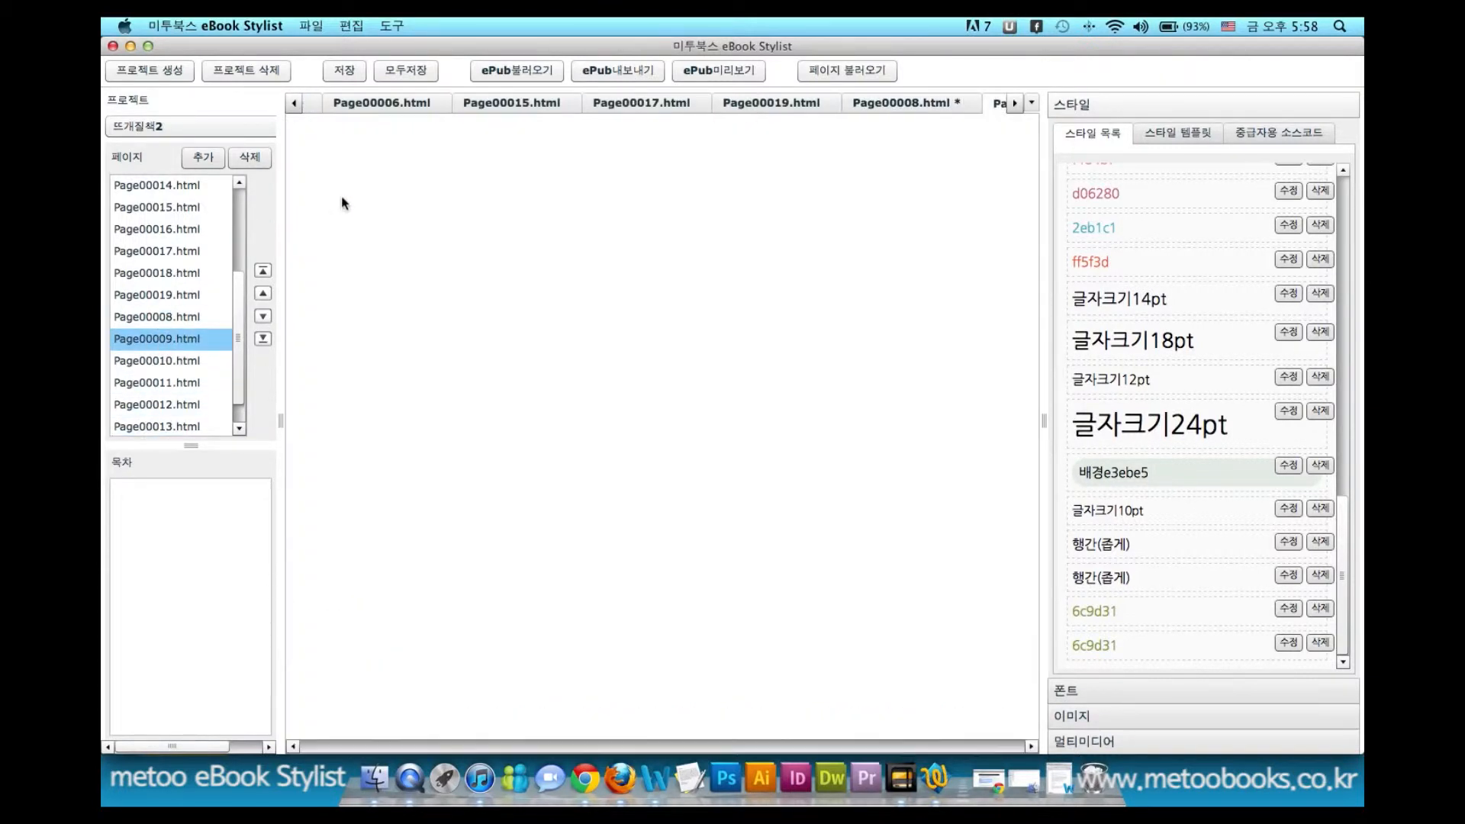
double_click(355, 187)
click(412, 210)
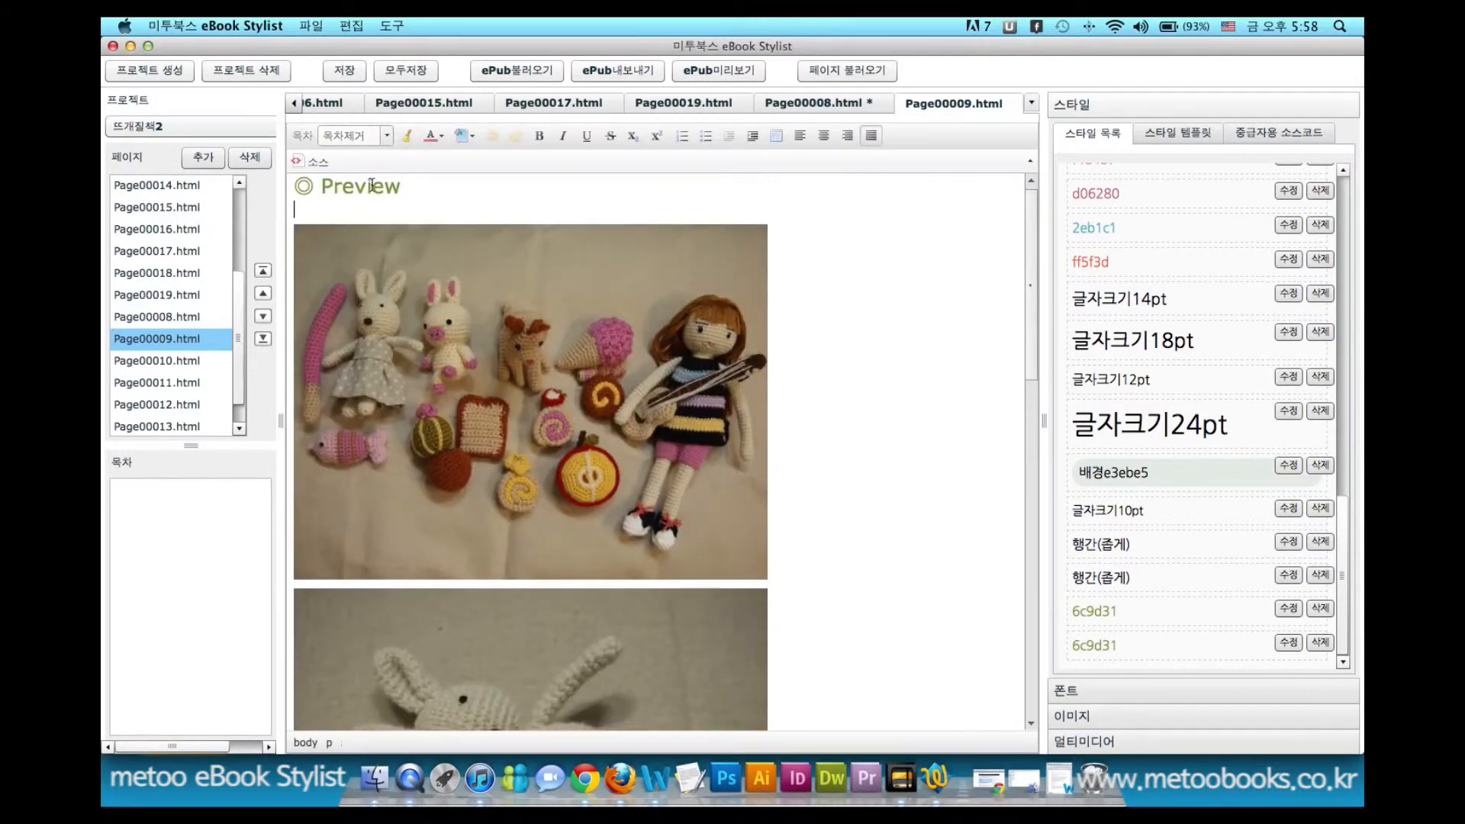
click(387, 136)
click(358, 215)
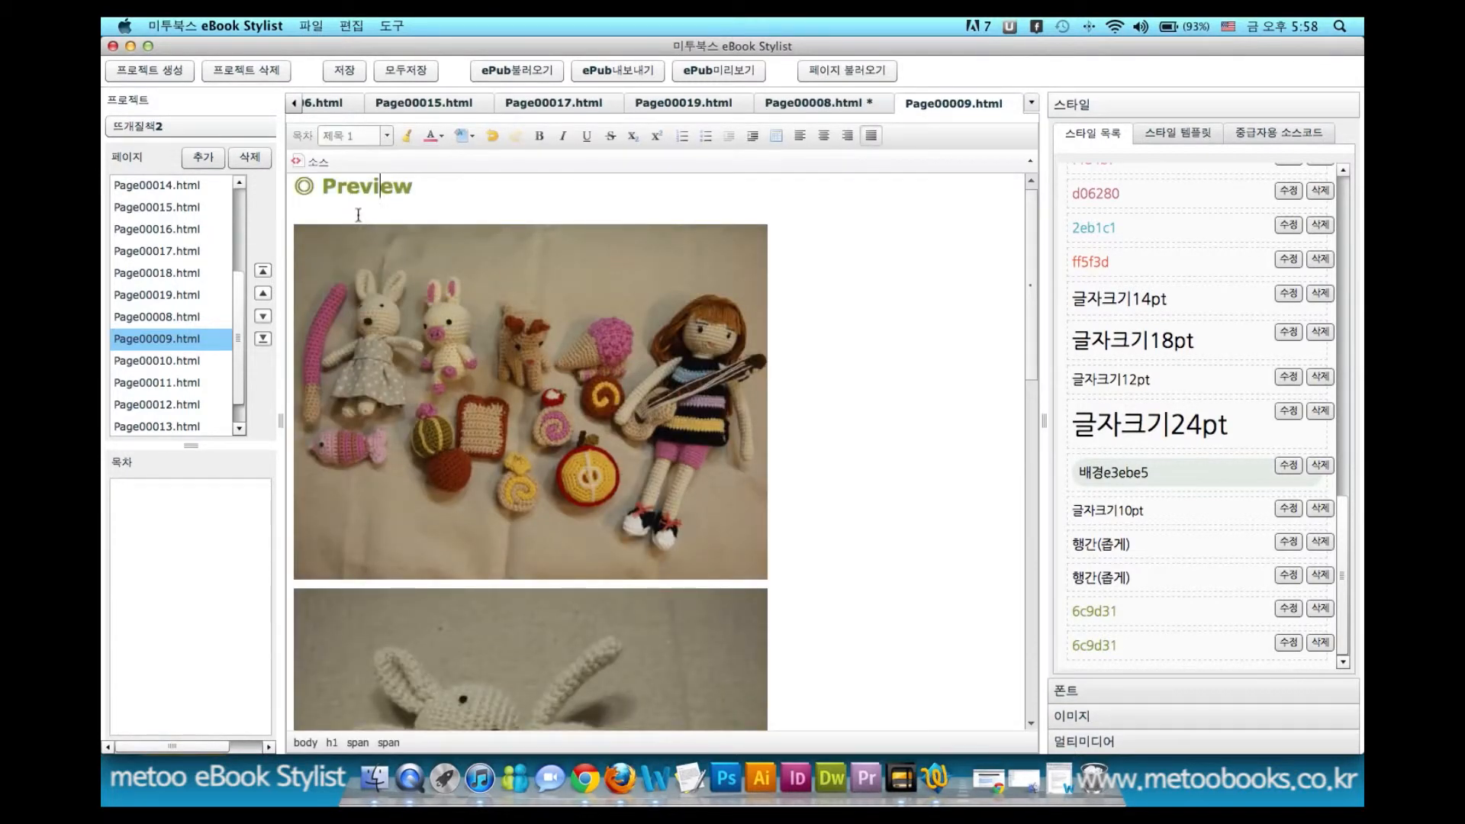
- On Page00010.html, assign the contents level 제목 1 to the heading HOW TO MAKE
click(164, 360)
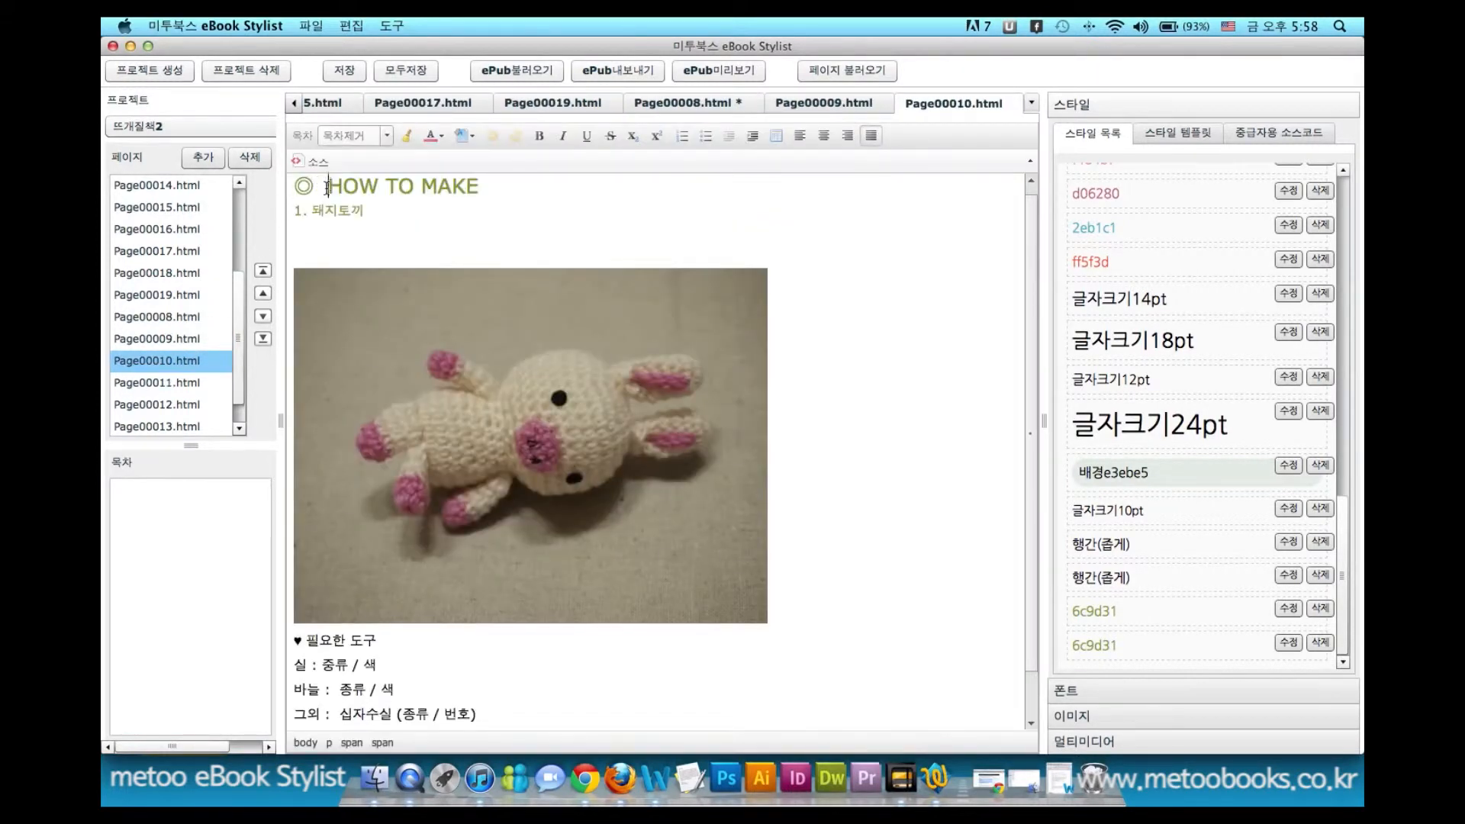
click(387, 135)
click(359, 223)
- On Page00011.html, remove the blank line above ♥ 도안1 and save all open pages
click(199, 382)
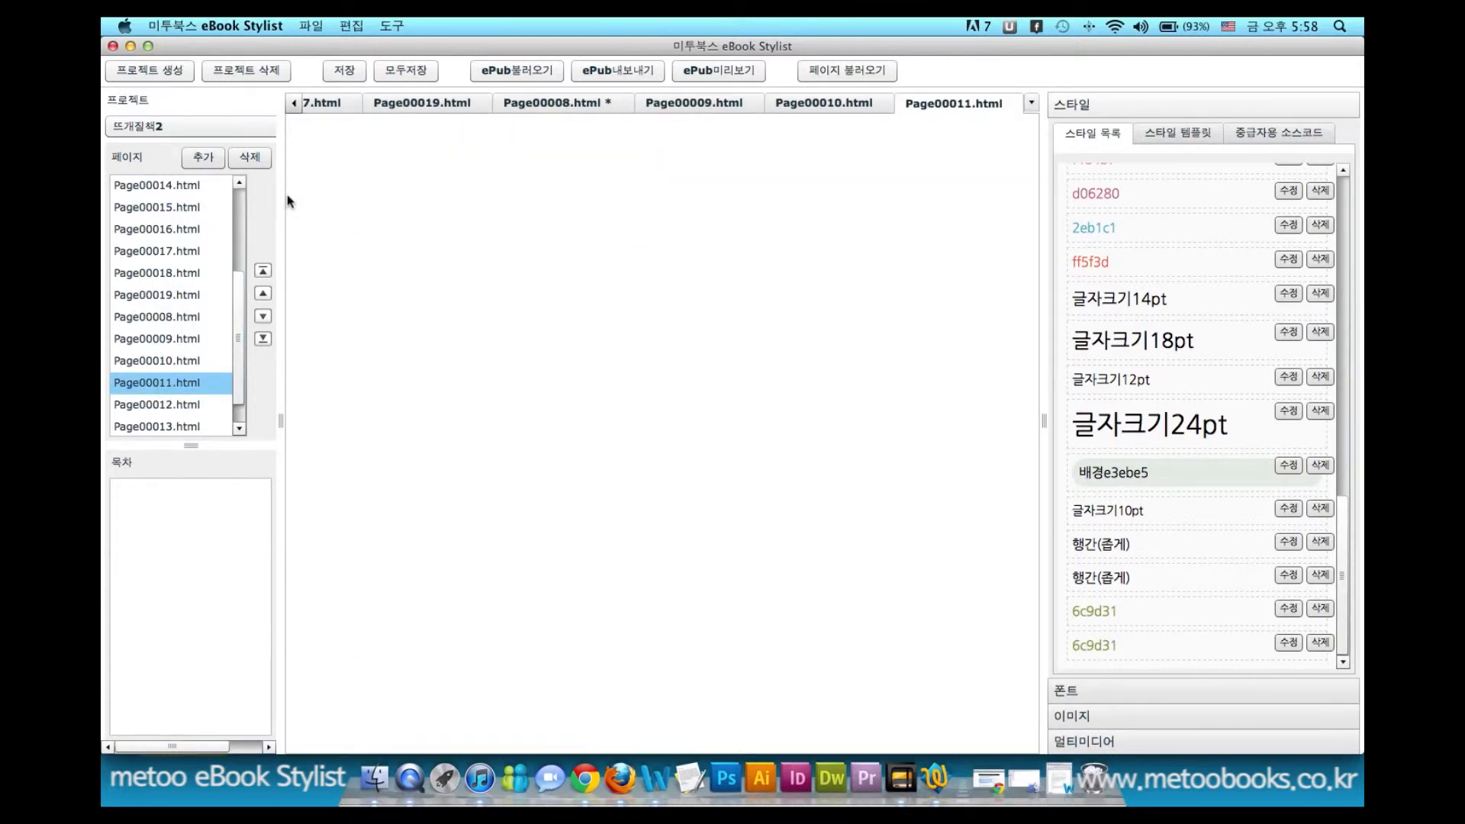
drag(237, 279, 237, 302)
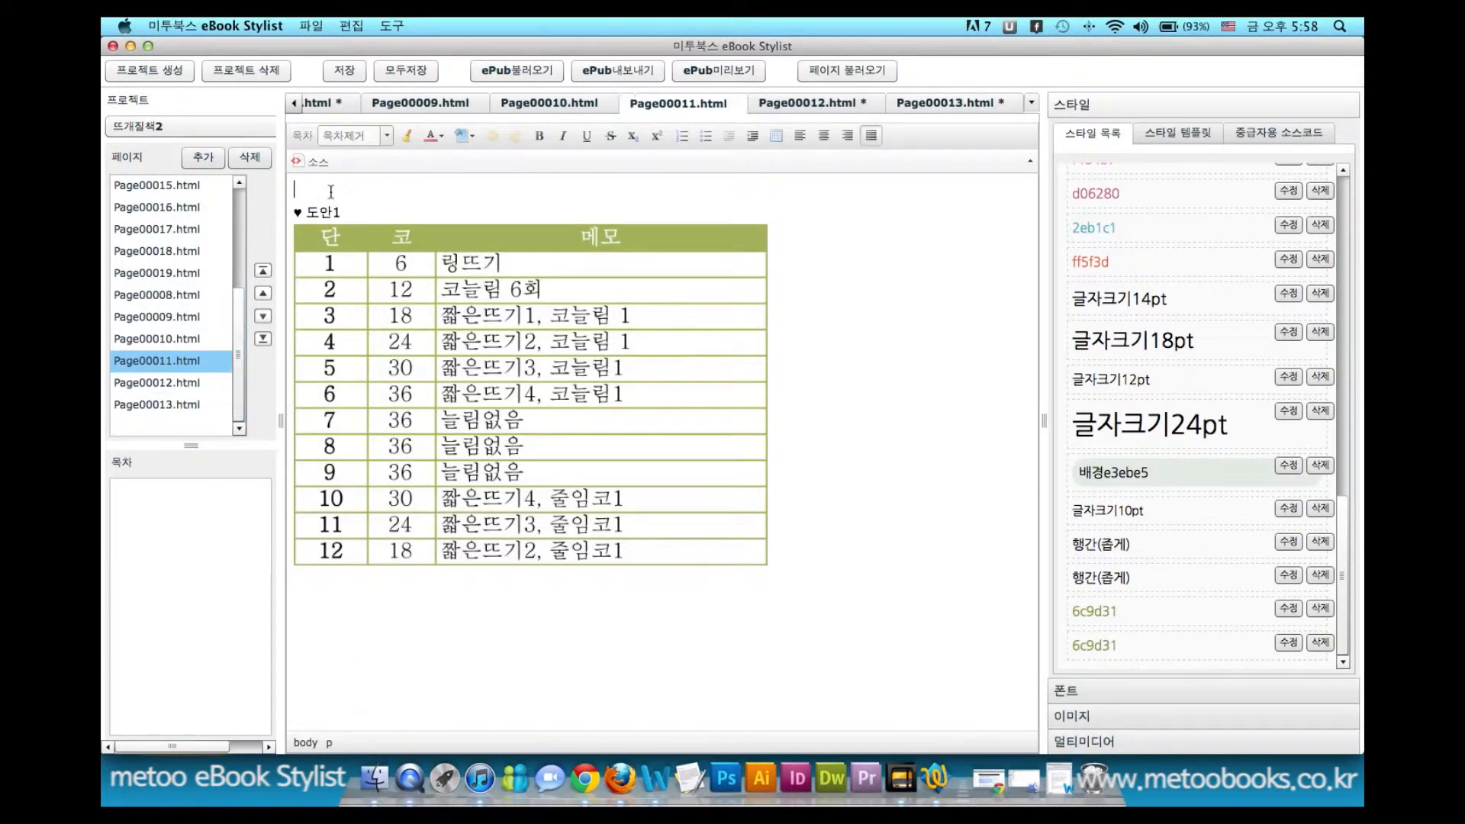
click(330, 193)
key(Delete)
click(813, 287)
click(353, 192)
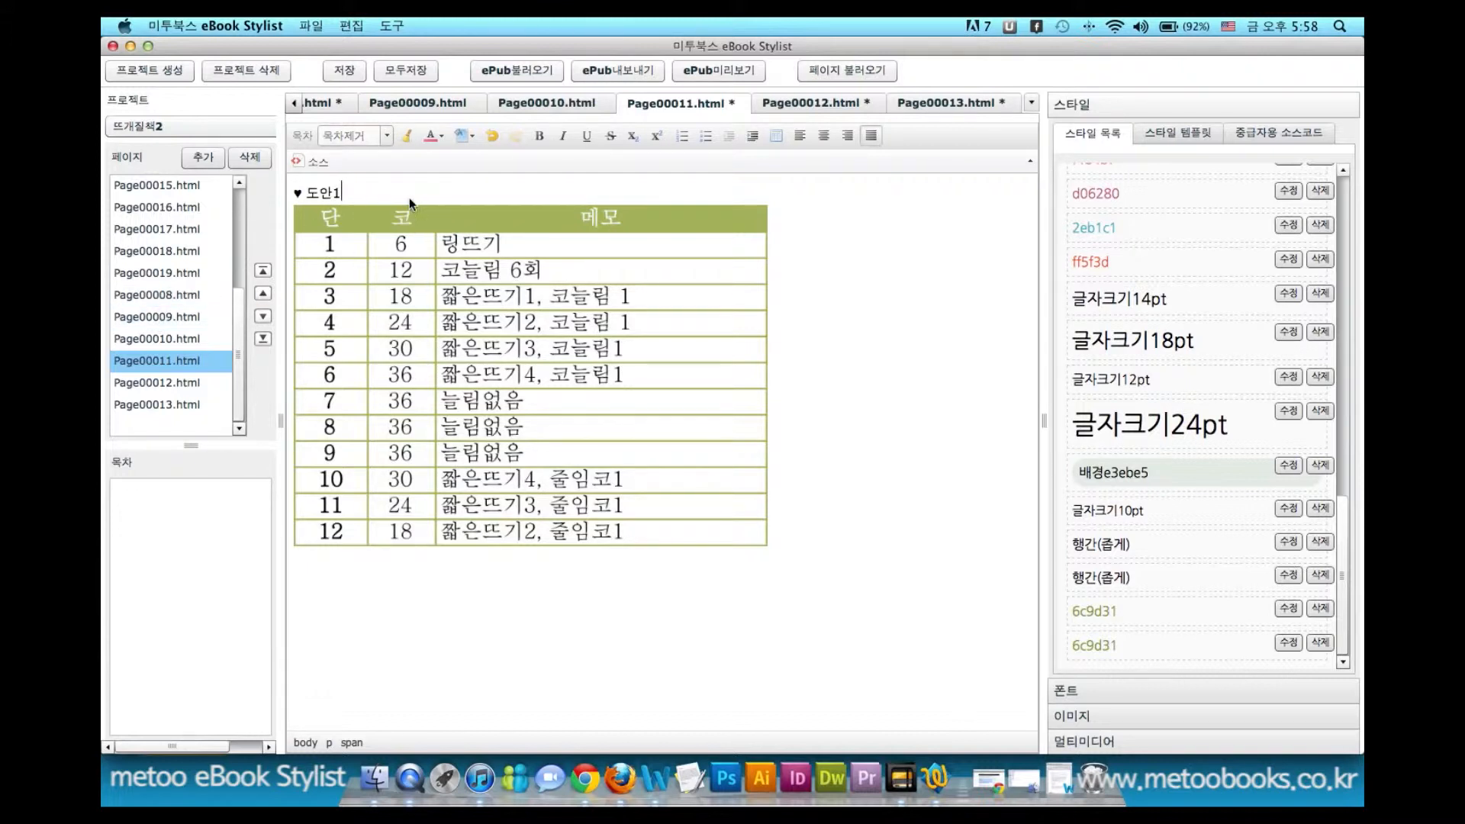
click(405, 70)
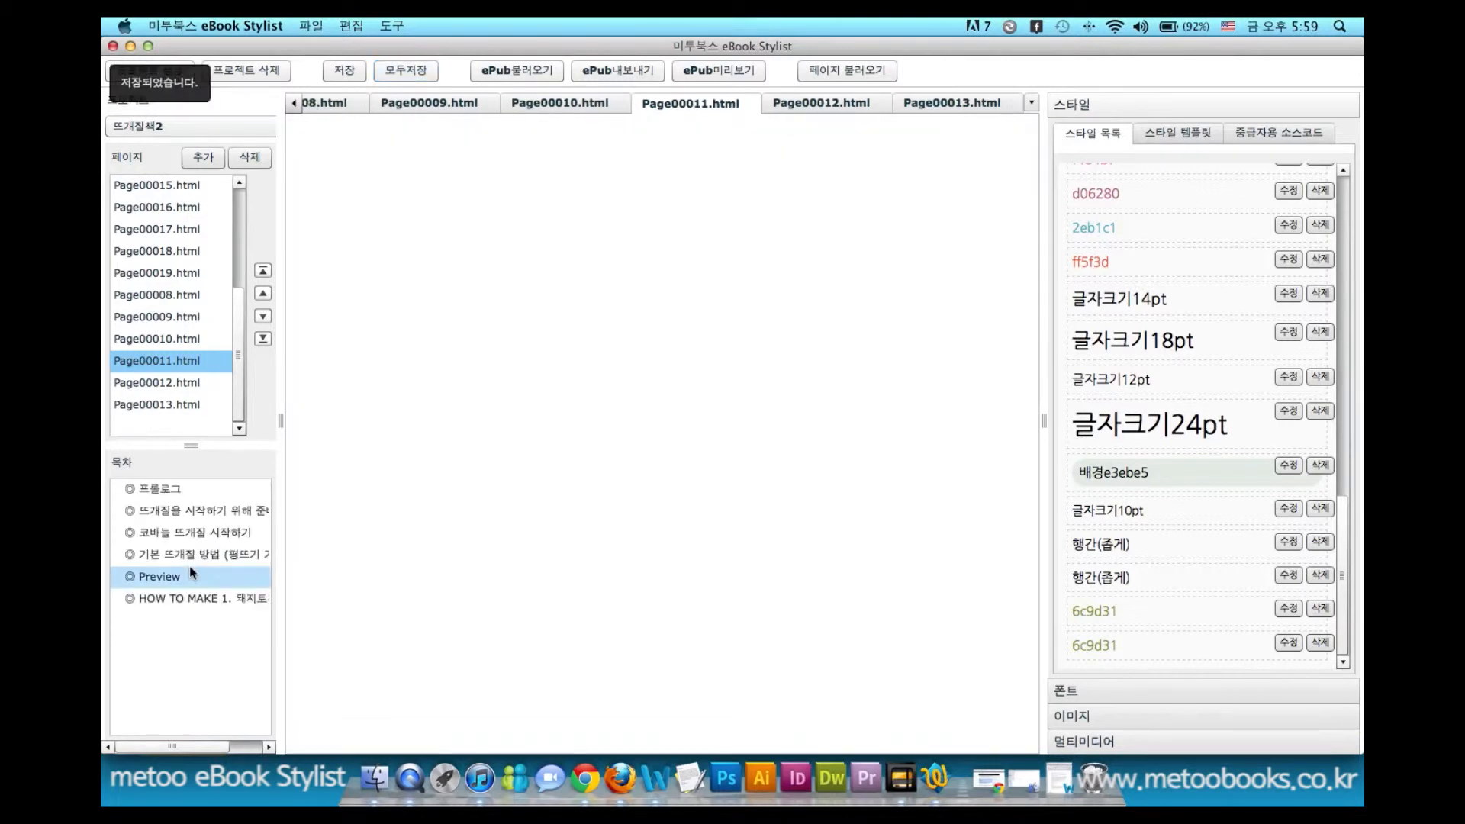
- Look over the generated contents entries from 프롤로그 to Preview against the project's page list
click(165, 488)
drag(236, 343, 238, 193)
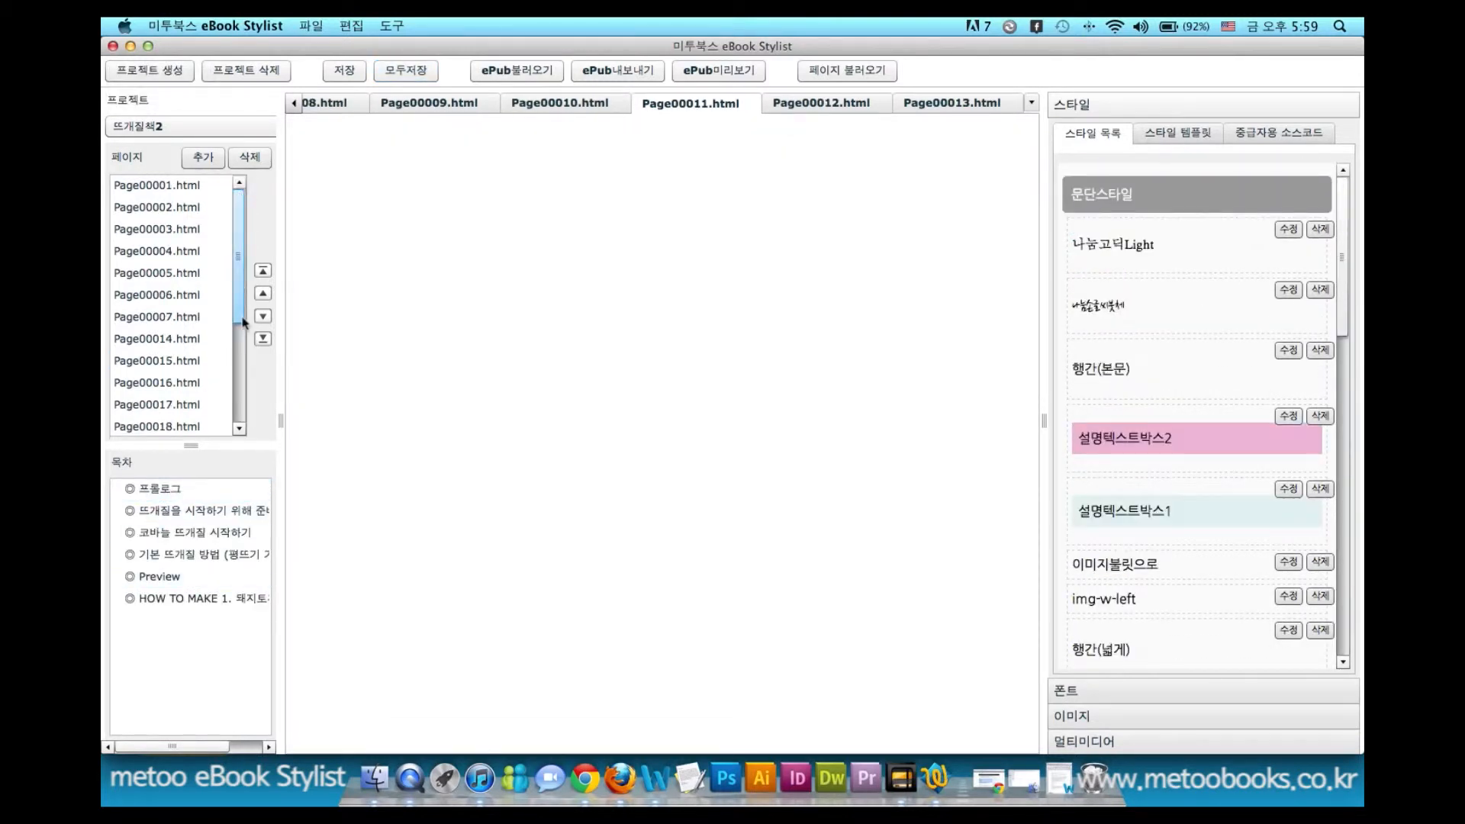
click(181, 491)
click(212, 532)
click(204, 558)
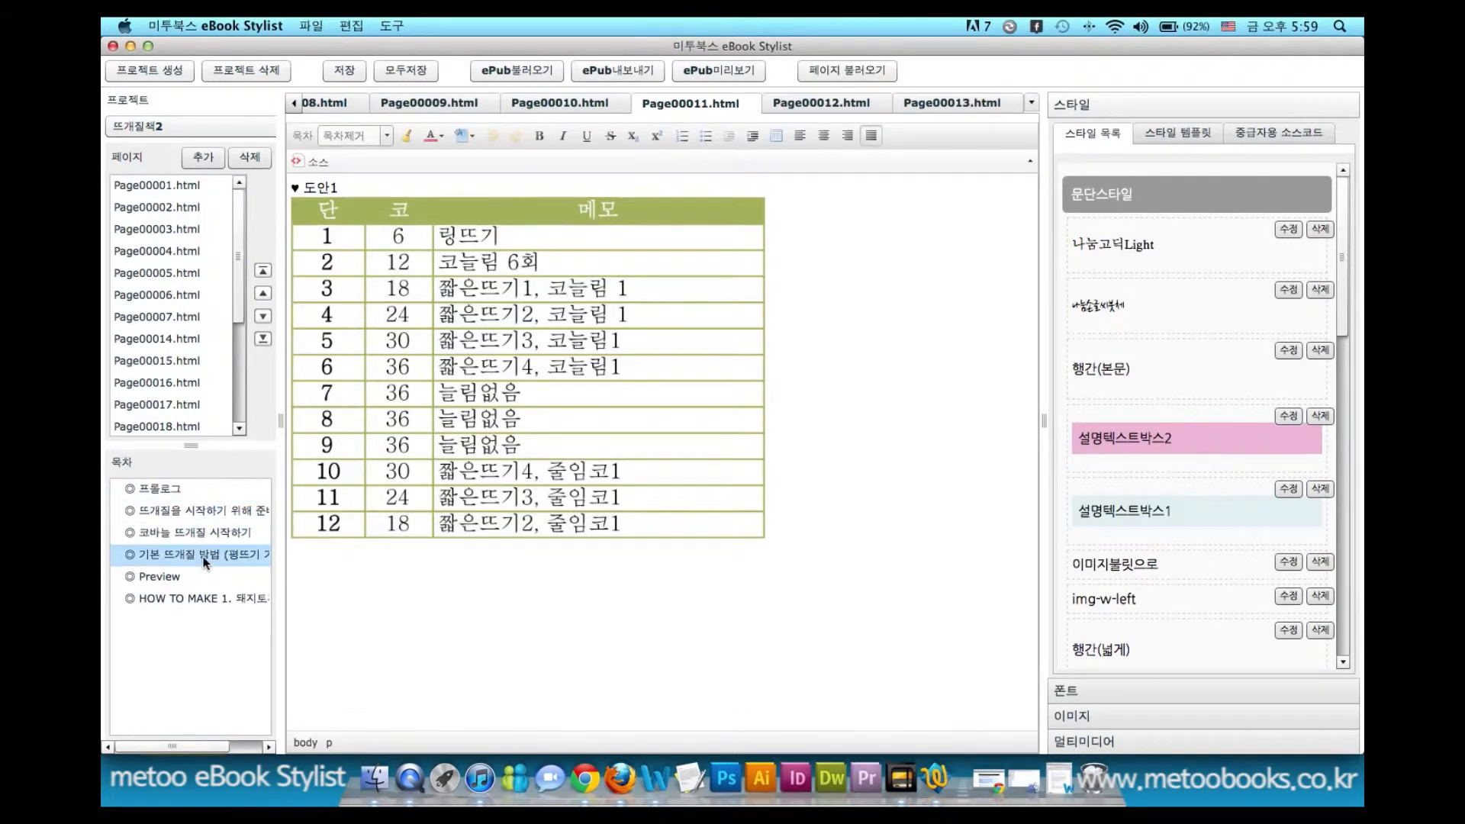
click(168, 580)
click(167, 491)
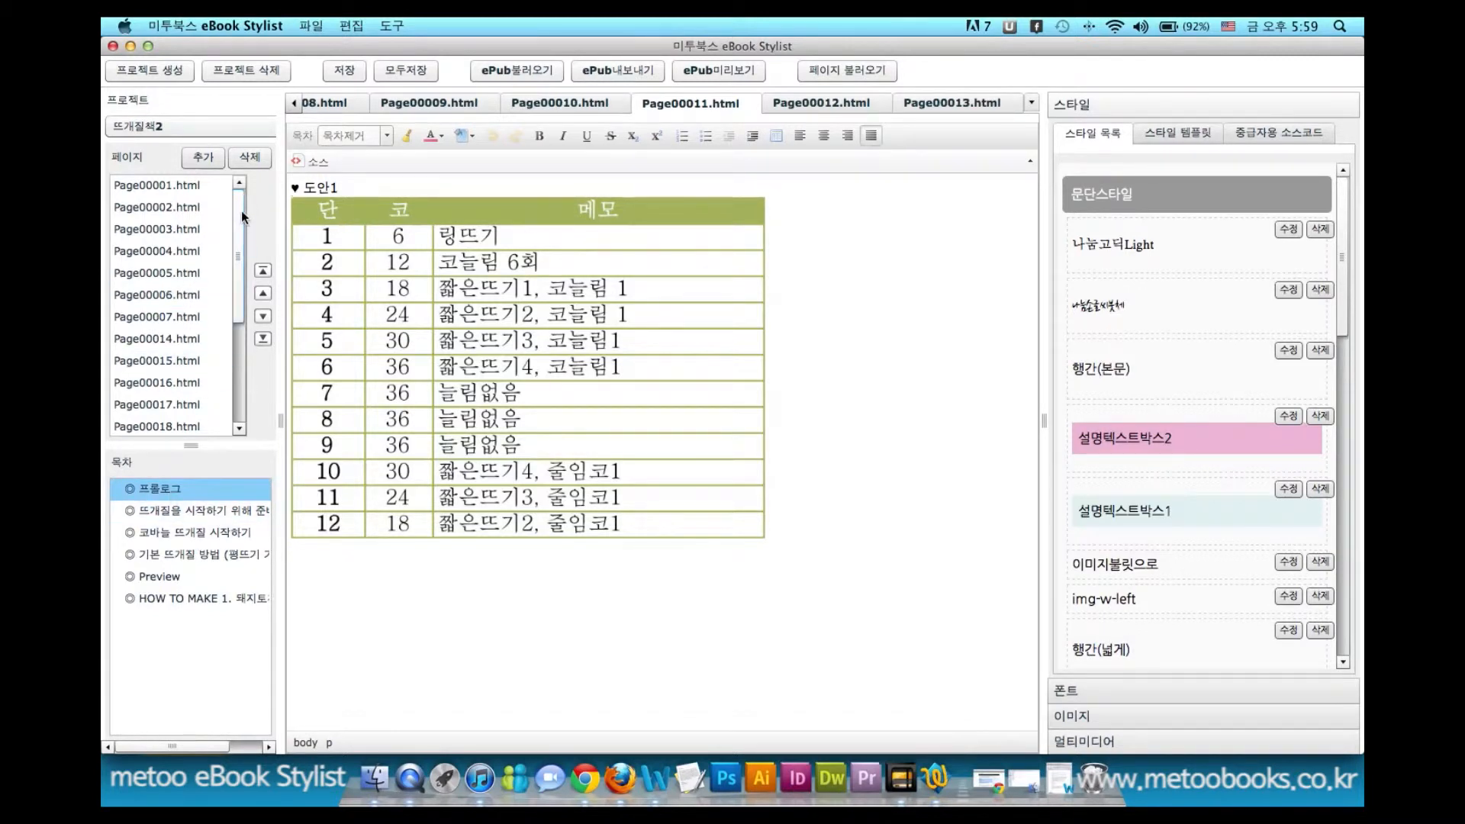
- Review the 프롤로그 page from its heading to its end and compare it with the start of Page00003.html
click(154, 487)
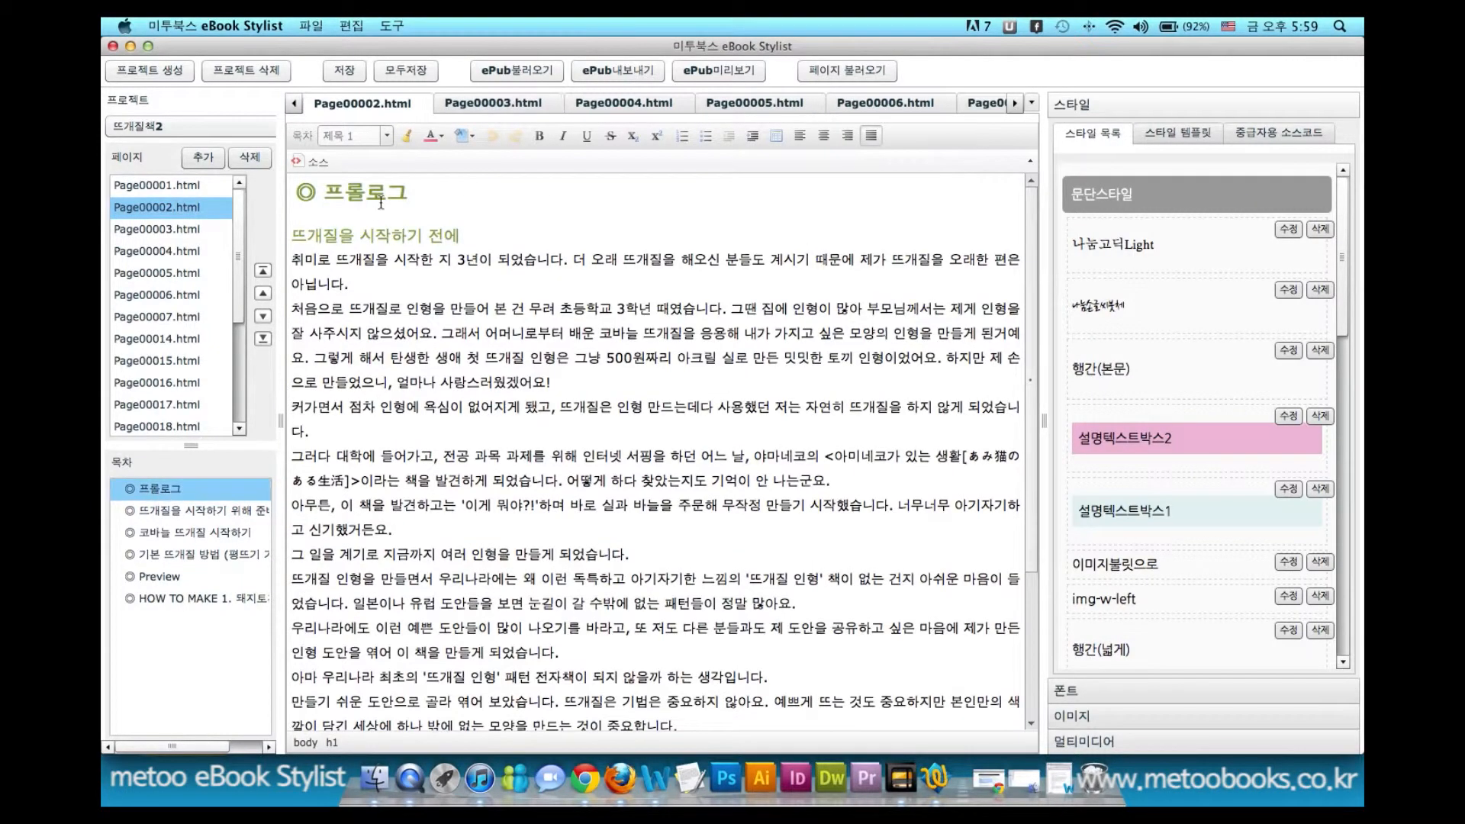
click(484, 466)
scroll(484, 466, down, 5)
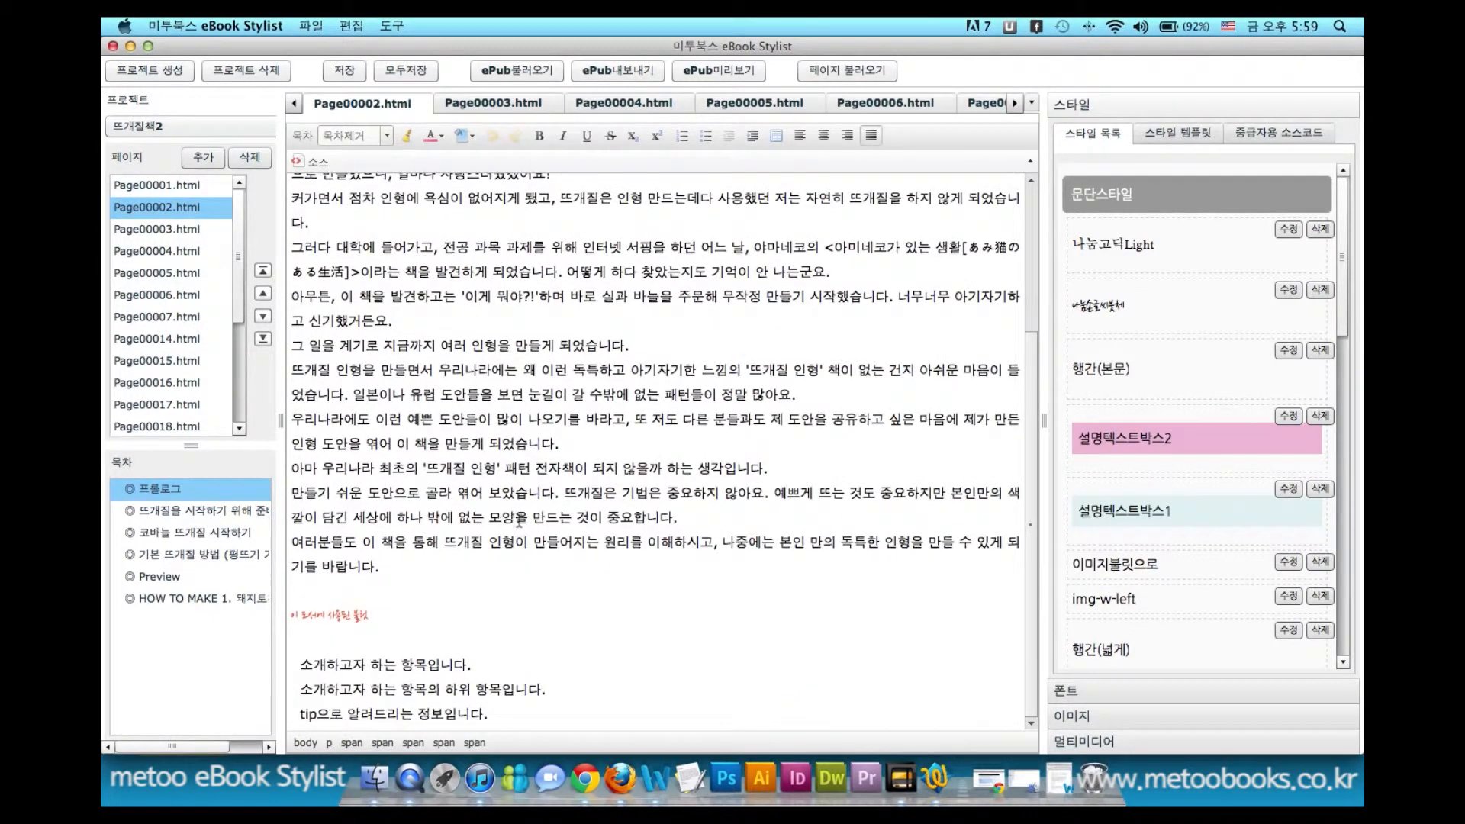
scroll(354, 360, up, 5)
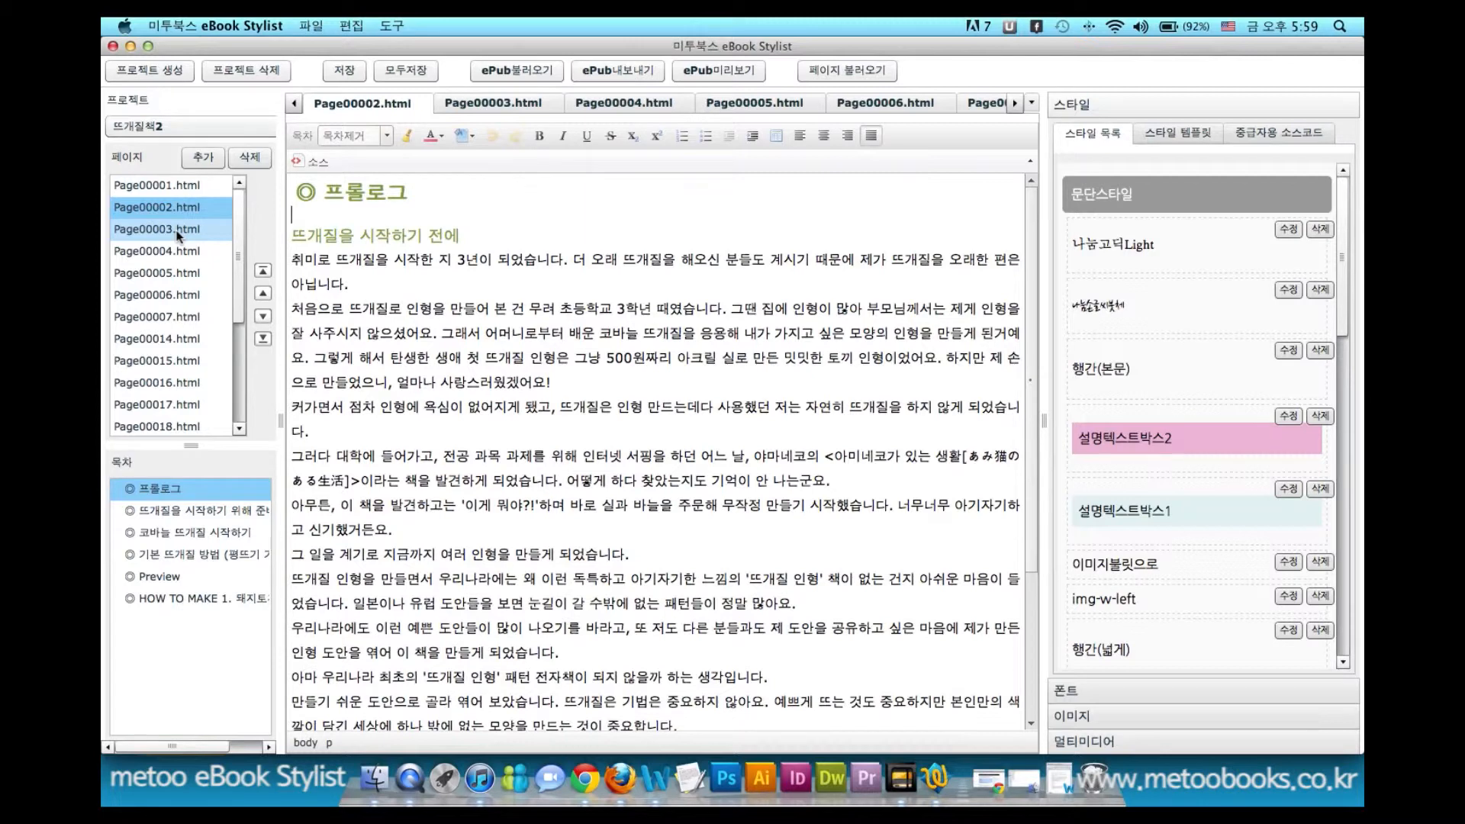
click(154, 231)
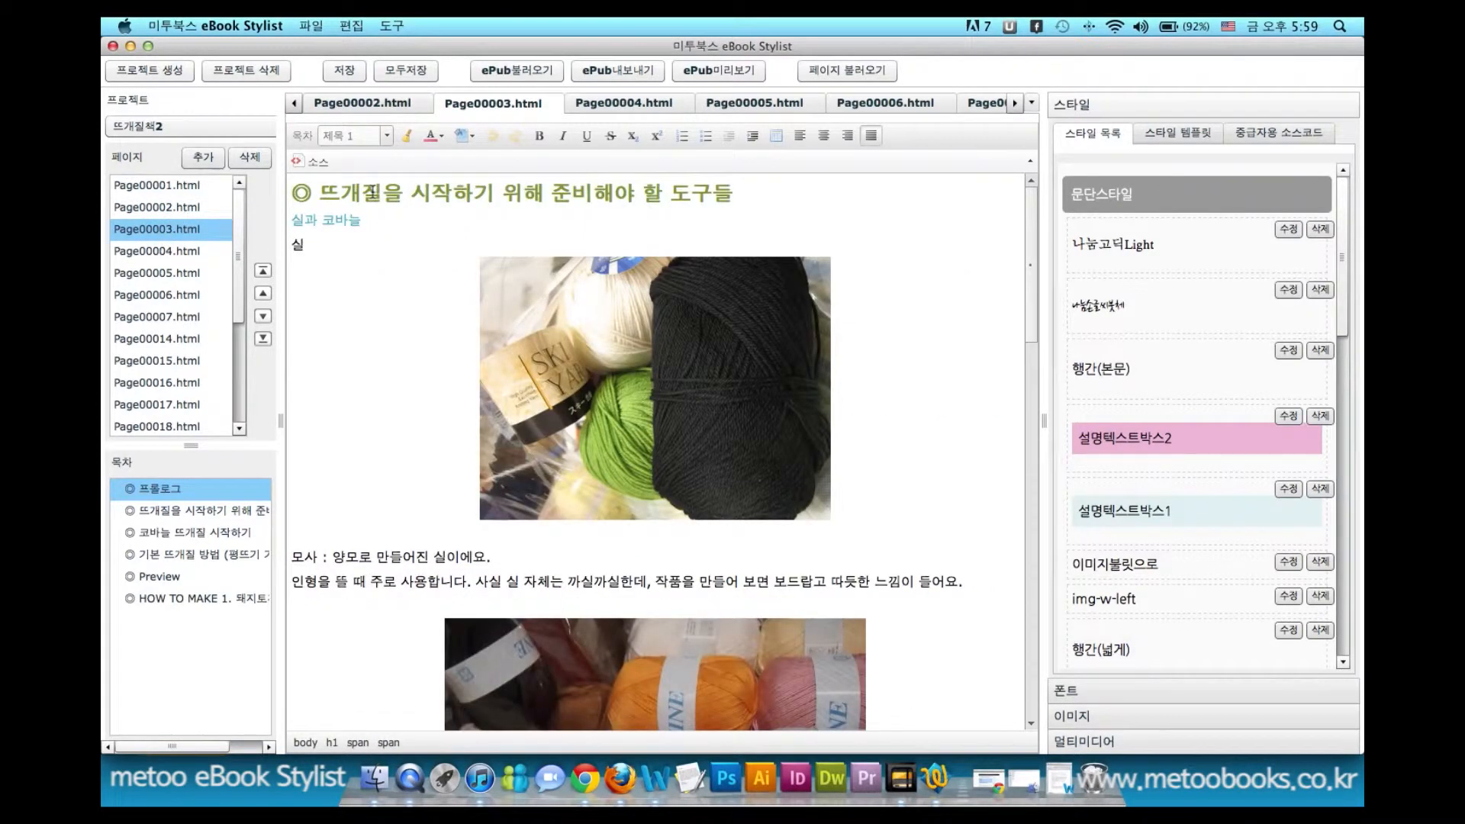
click(177, 207)
double_click(195, 209)
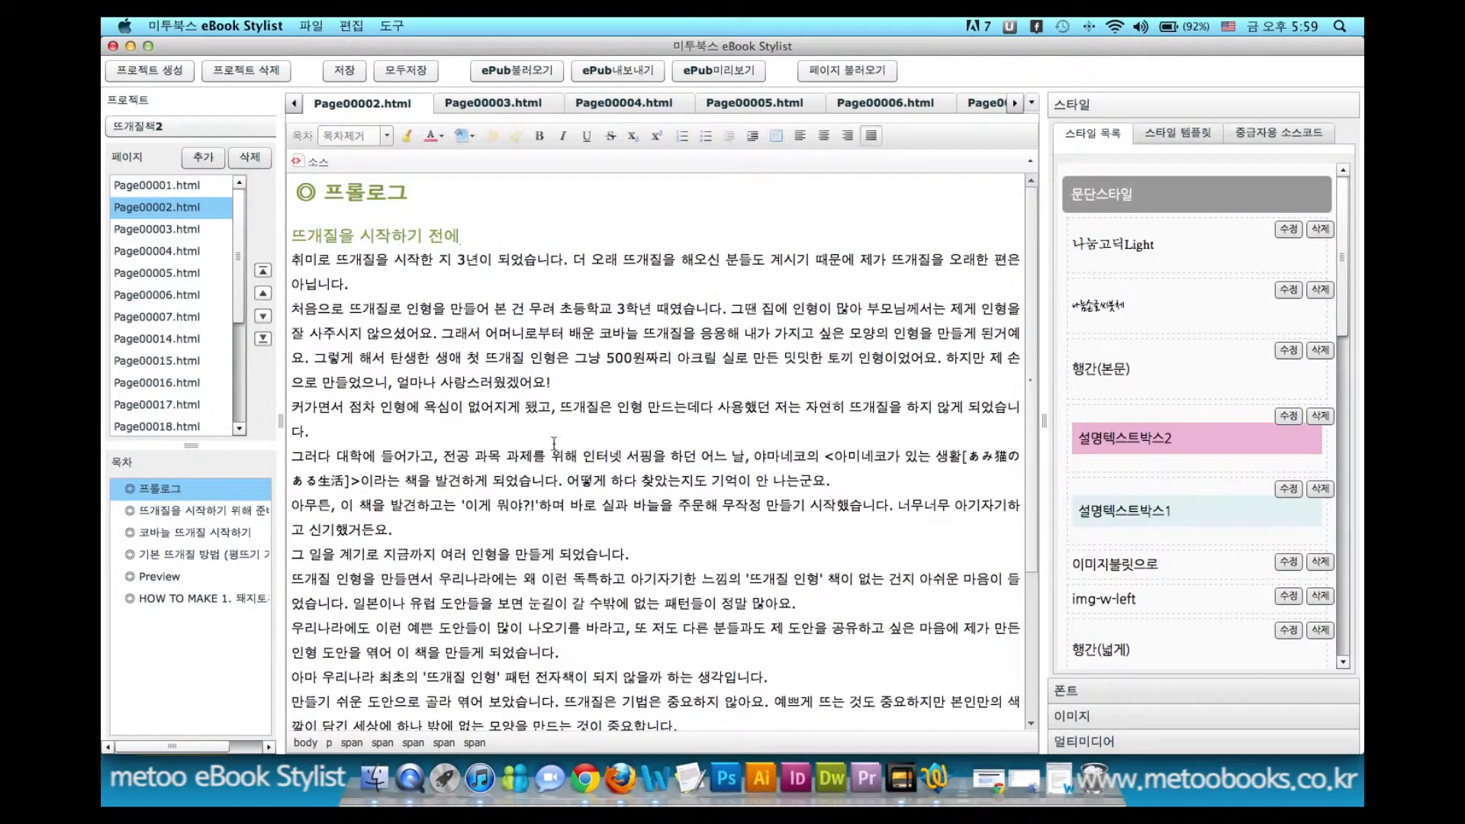
scroll(517, 559, down, 3)
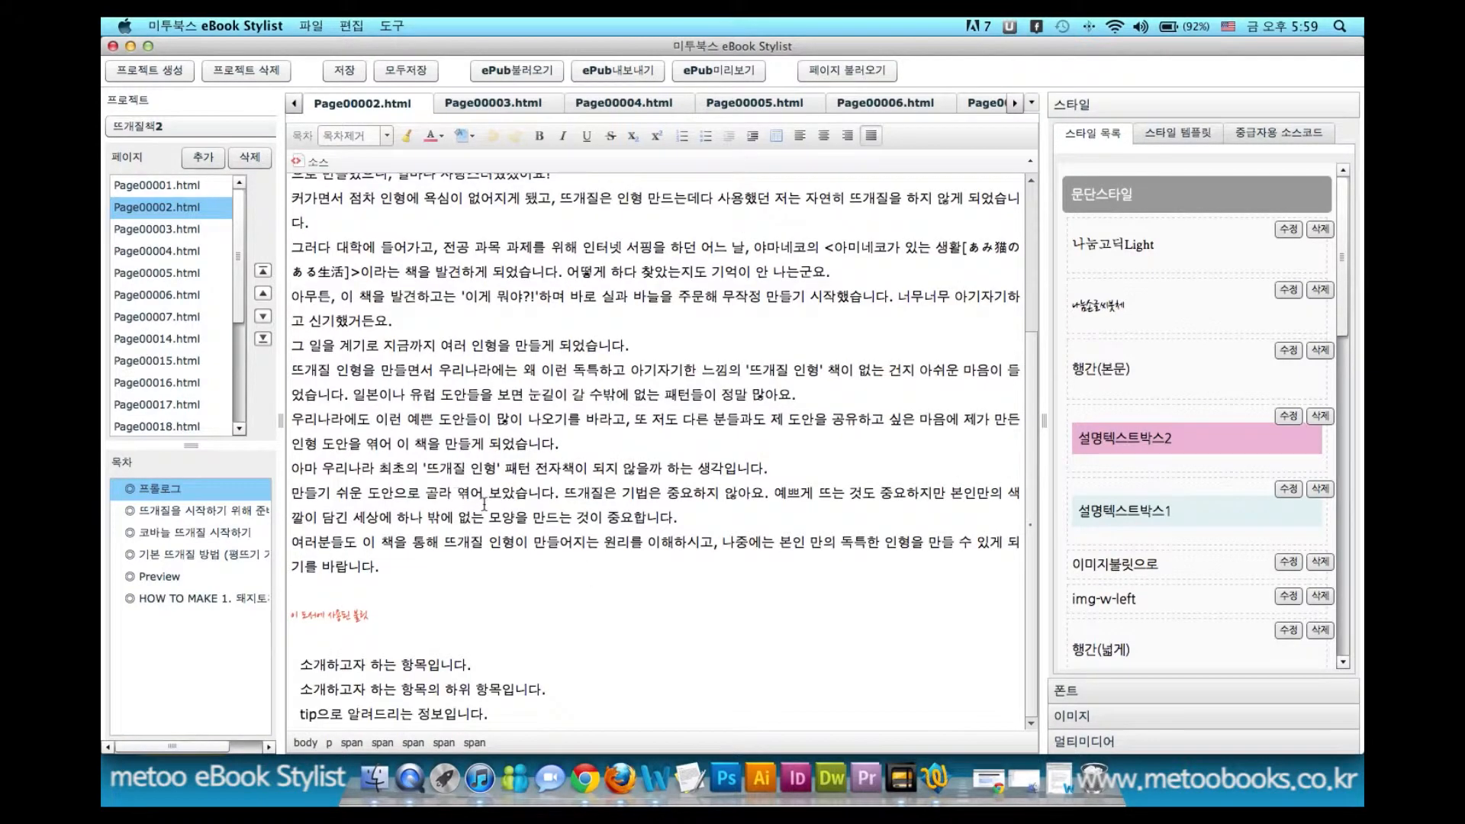
scroll(484, 504, up, 5)
- On Page00003.html, insert a blank line between the main heading and the subheading 실과 코바늘
double_click(193, 229)
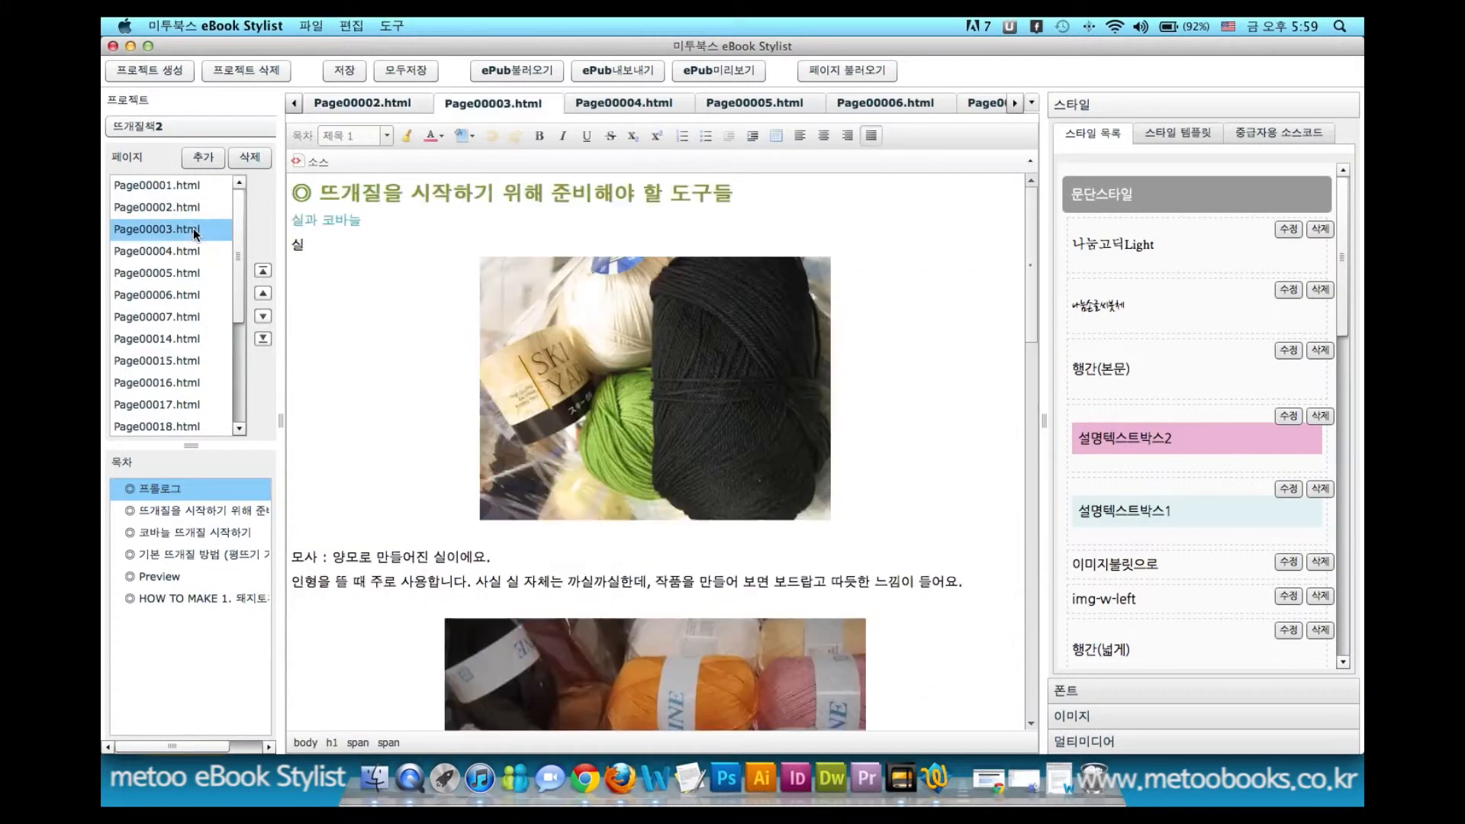
click(442, 195)
drag(295, 194, 731, 193)
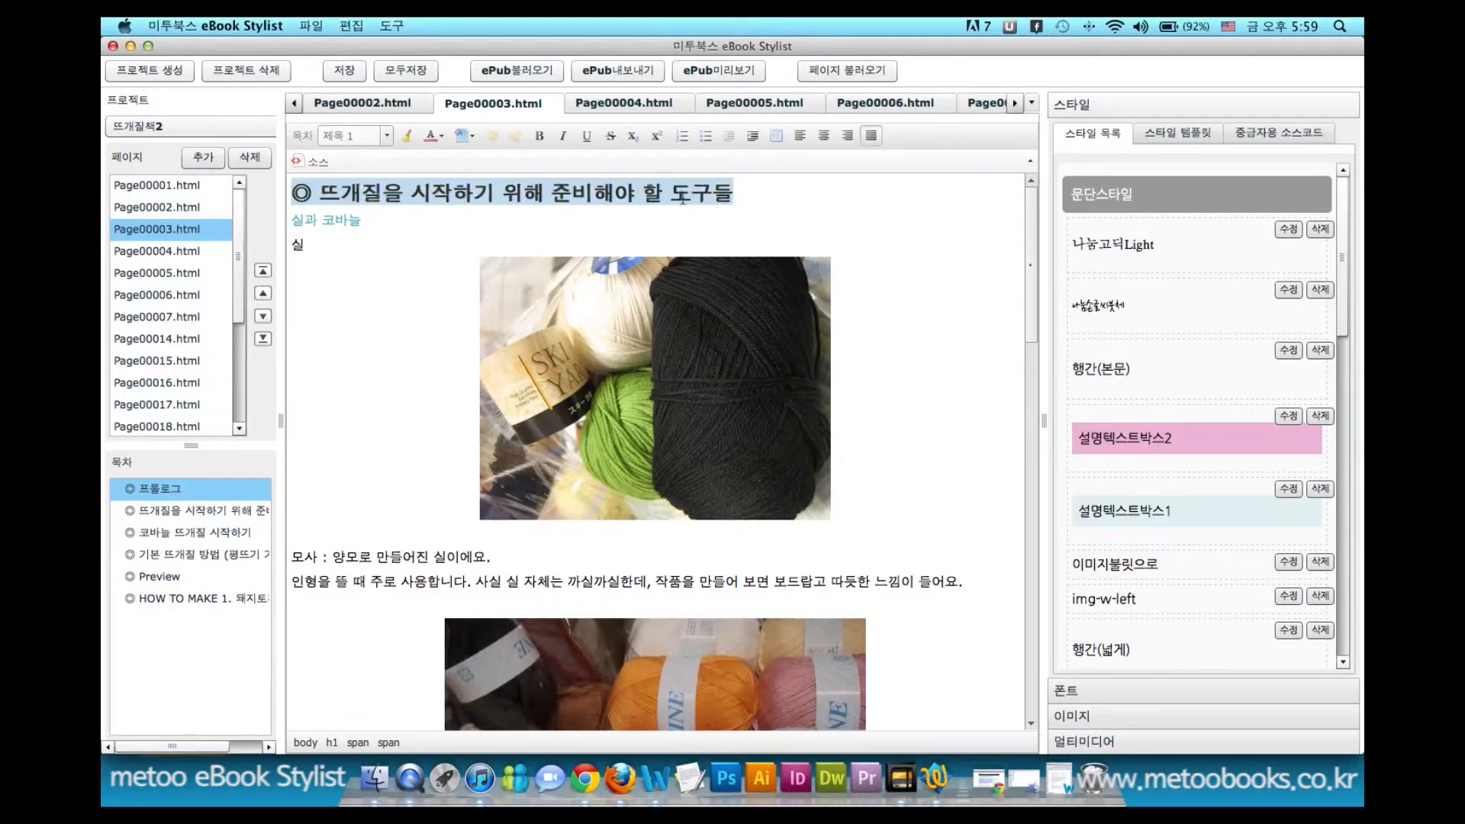
click(676, 196)
click(378, 191)
click(366, 220)
key(Home)
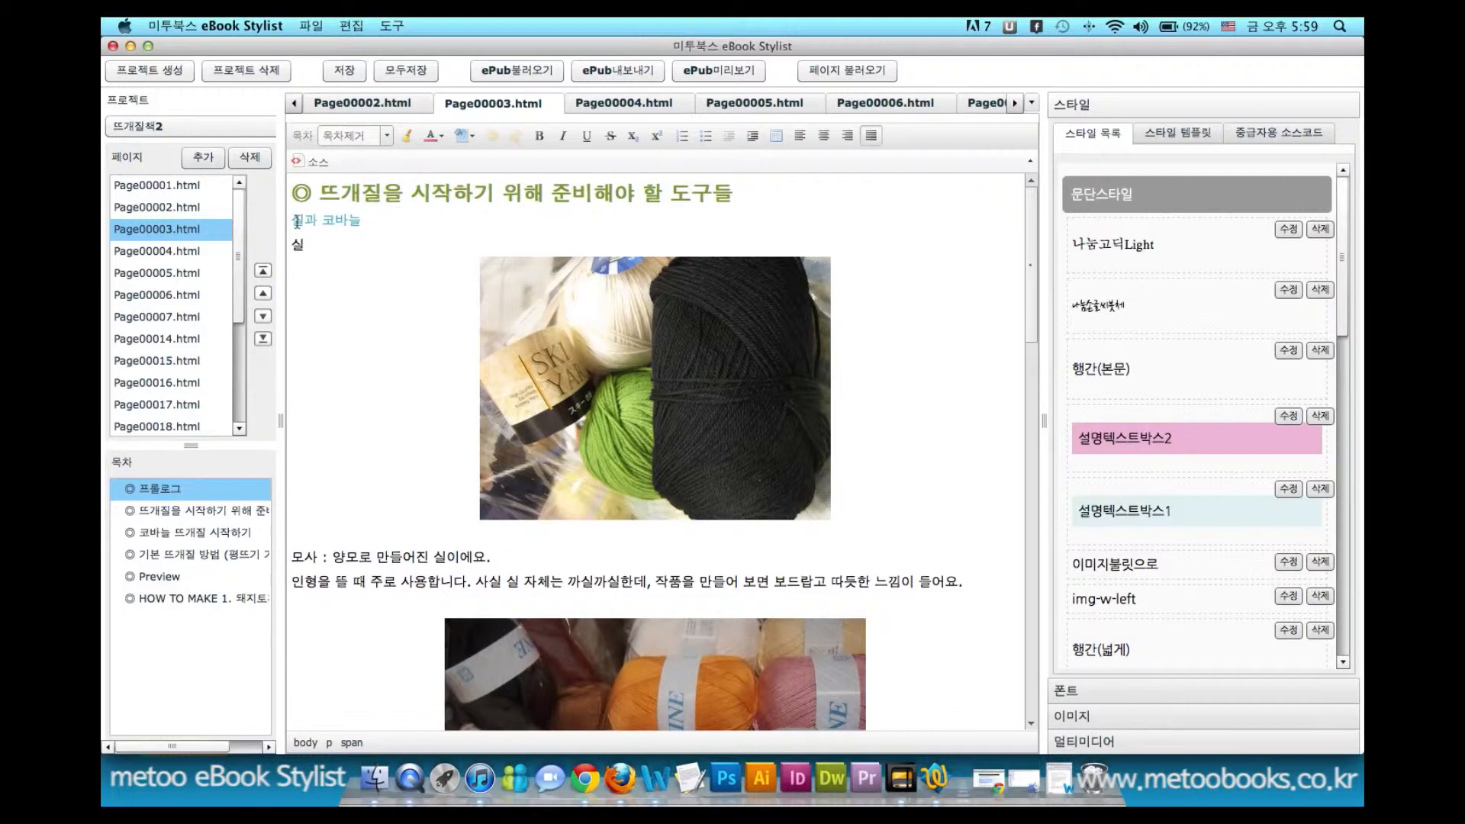
key(Return)
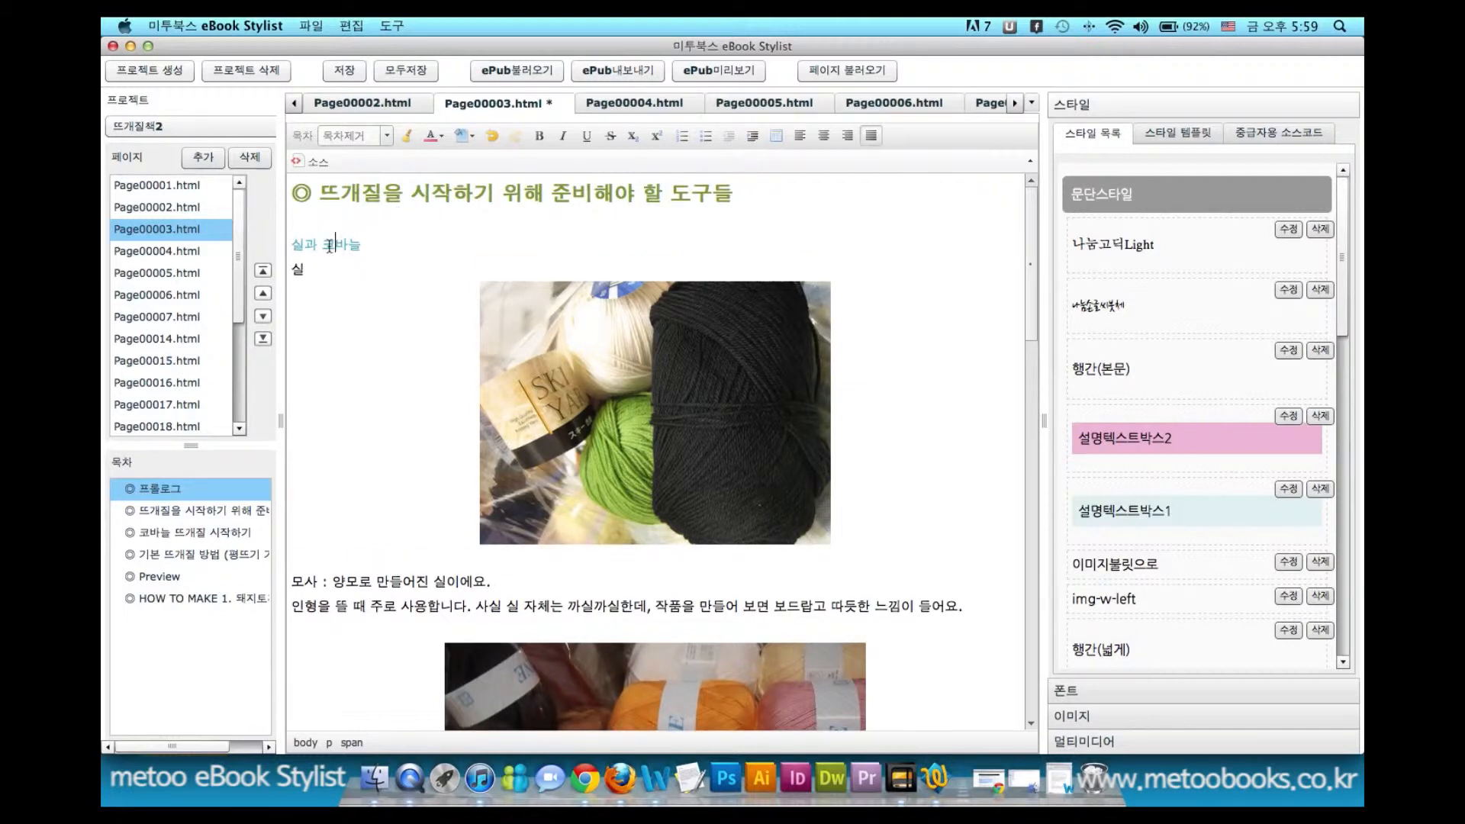
- Assign the contents level 제목 2 to the subheading 실과 코바늘 and add a blank line below it
click(386, 136)
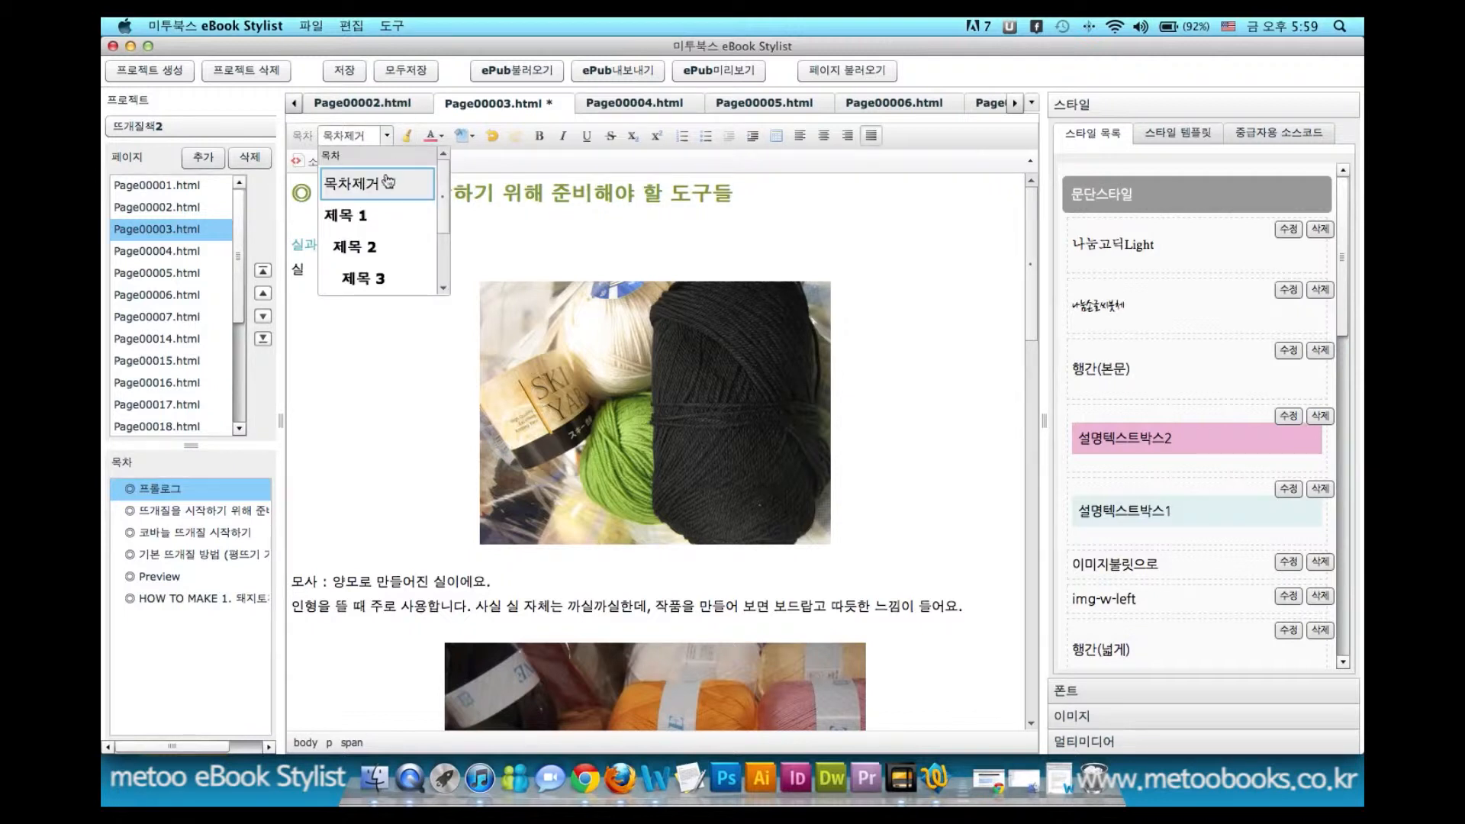
click(361, 247)
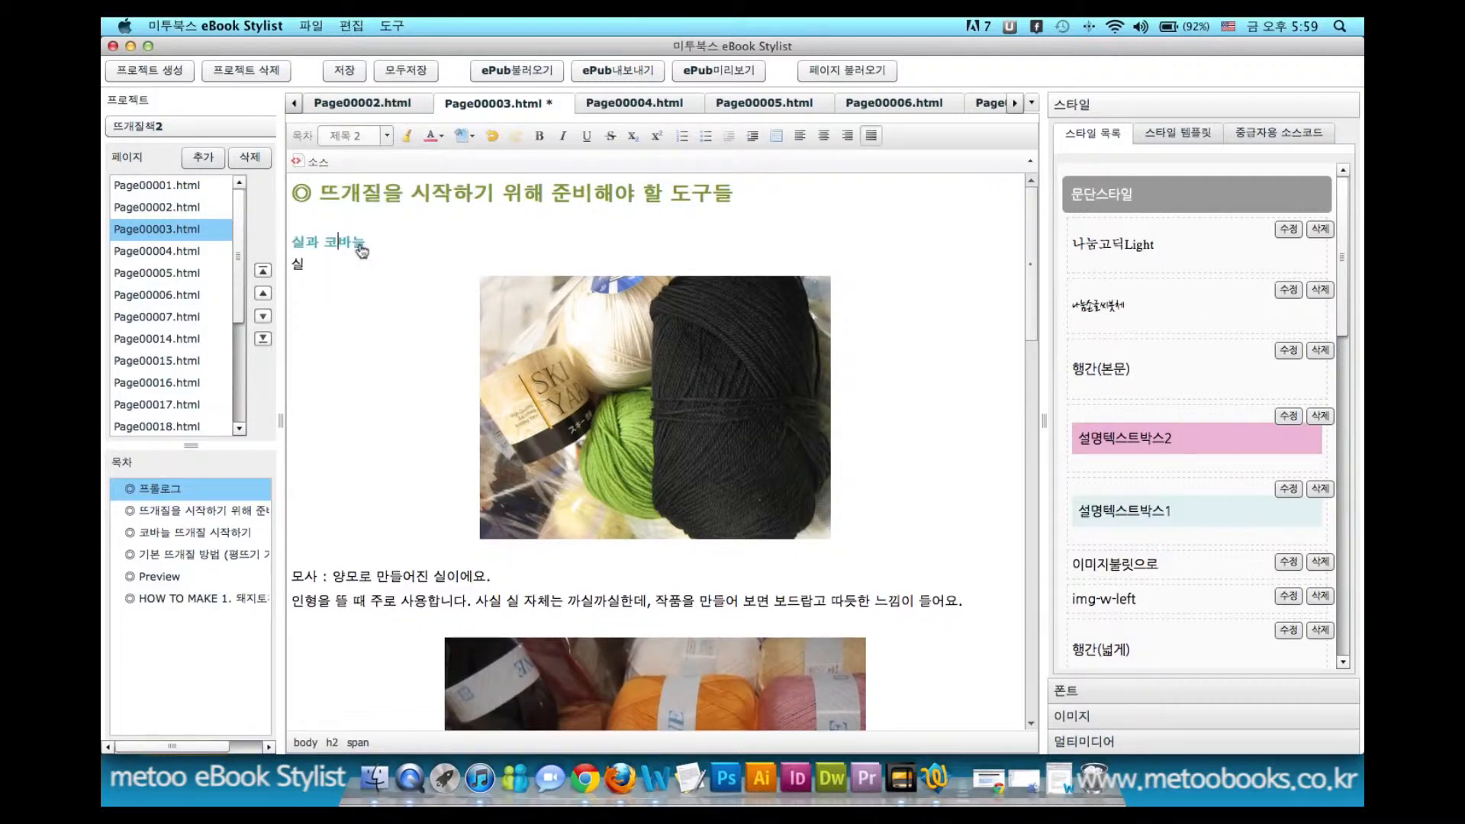
click(370, 242)
click(297, 265)
click(336, 241)
click(386, 244)
key(Return)
click(327, 270)
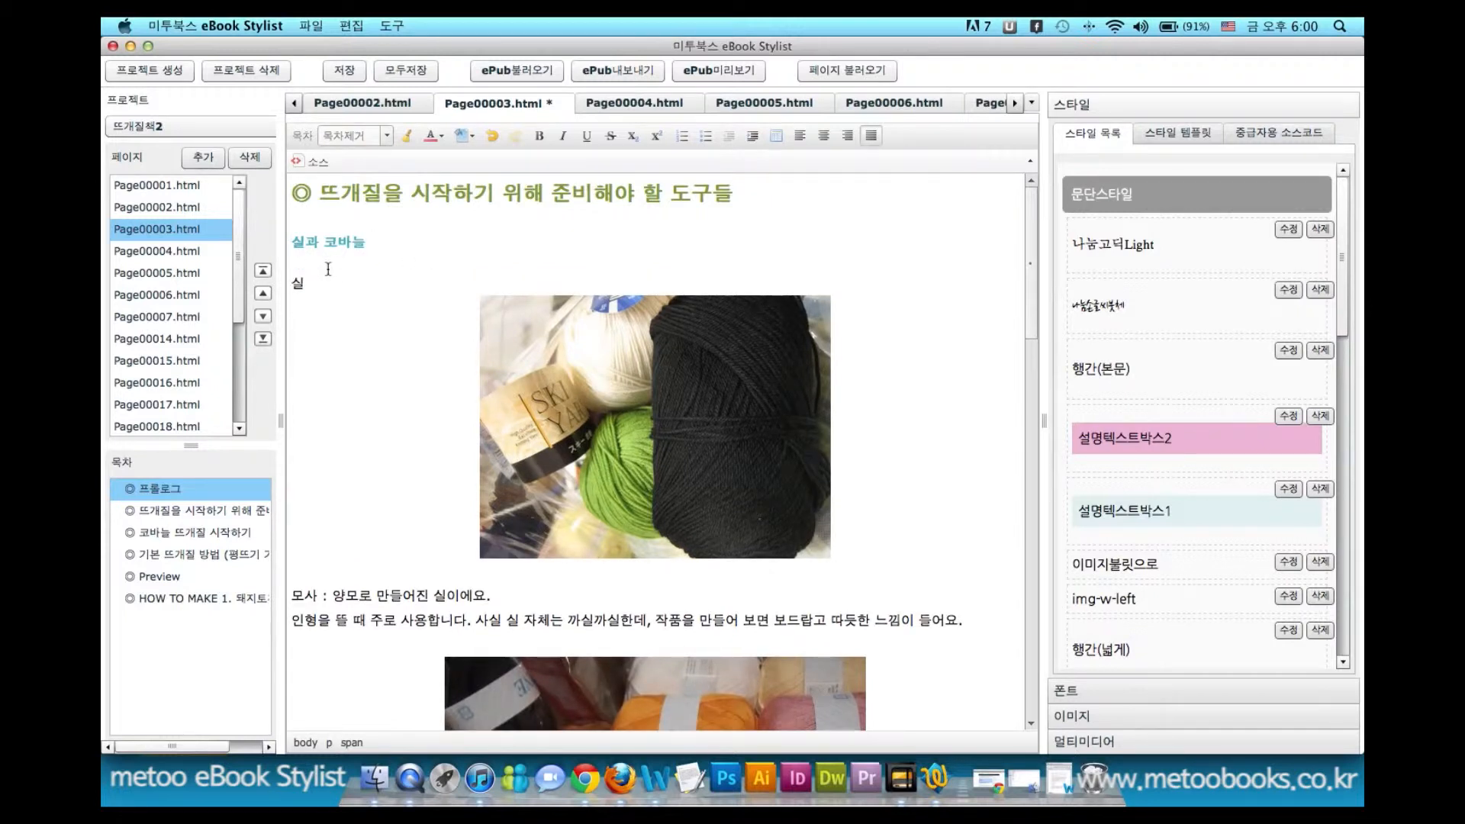
click(362, 244)
click(358, 265)
click(354, 241)
drag(300, 242, 352, 242)
click(316, 262)
click(320, 242)
- Assign the contents level 제목 2 to the subheading 그밖의 도구들 near the end of Page00003.html
scroll(385, 545, down, 20)
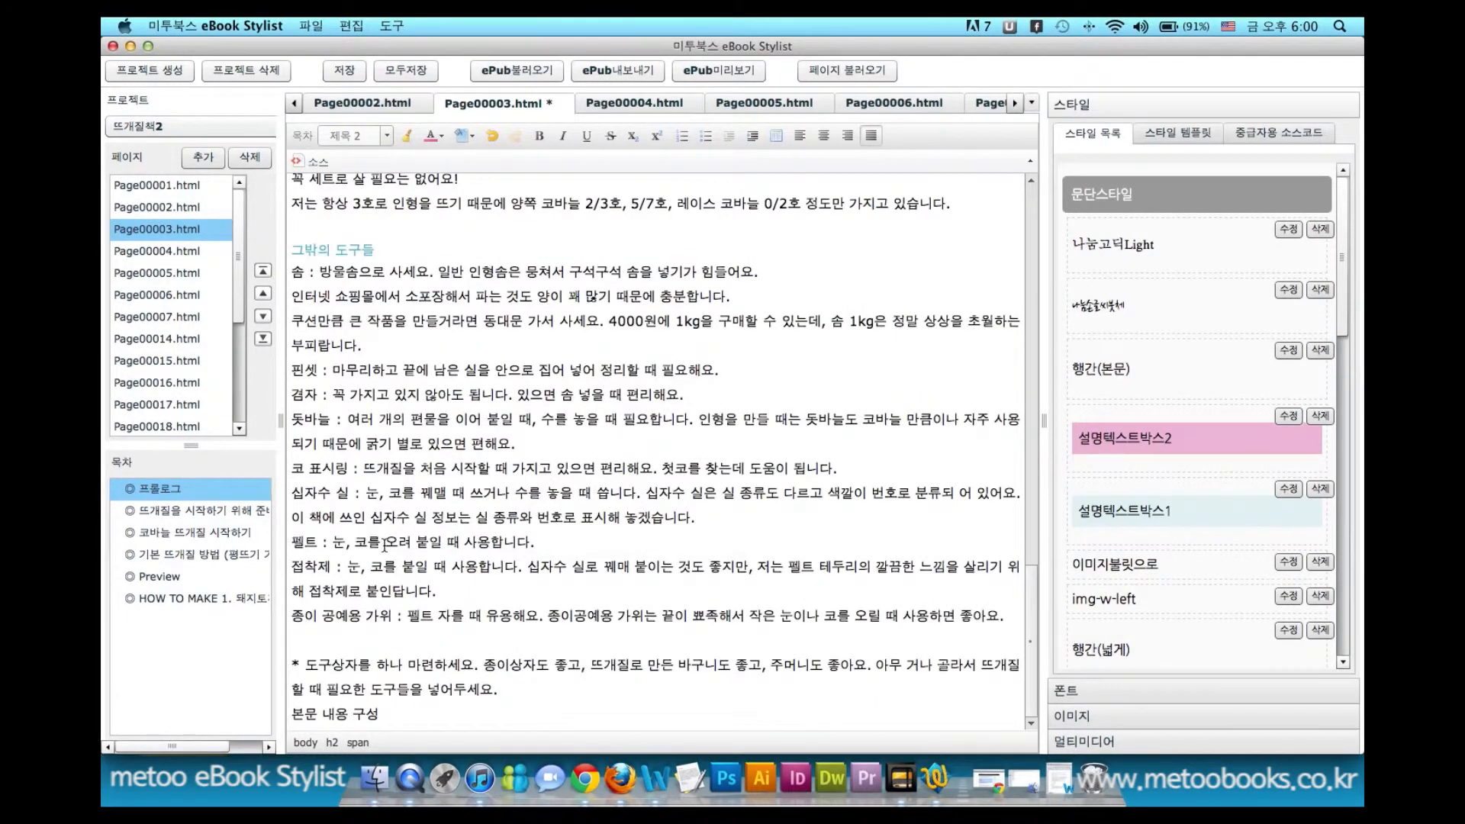
scroll(384, 545, up, 3)
click(337, 389)
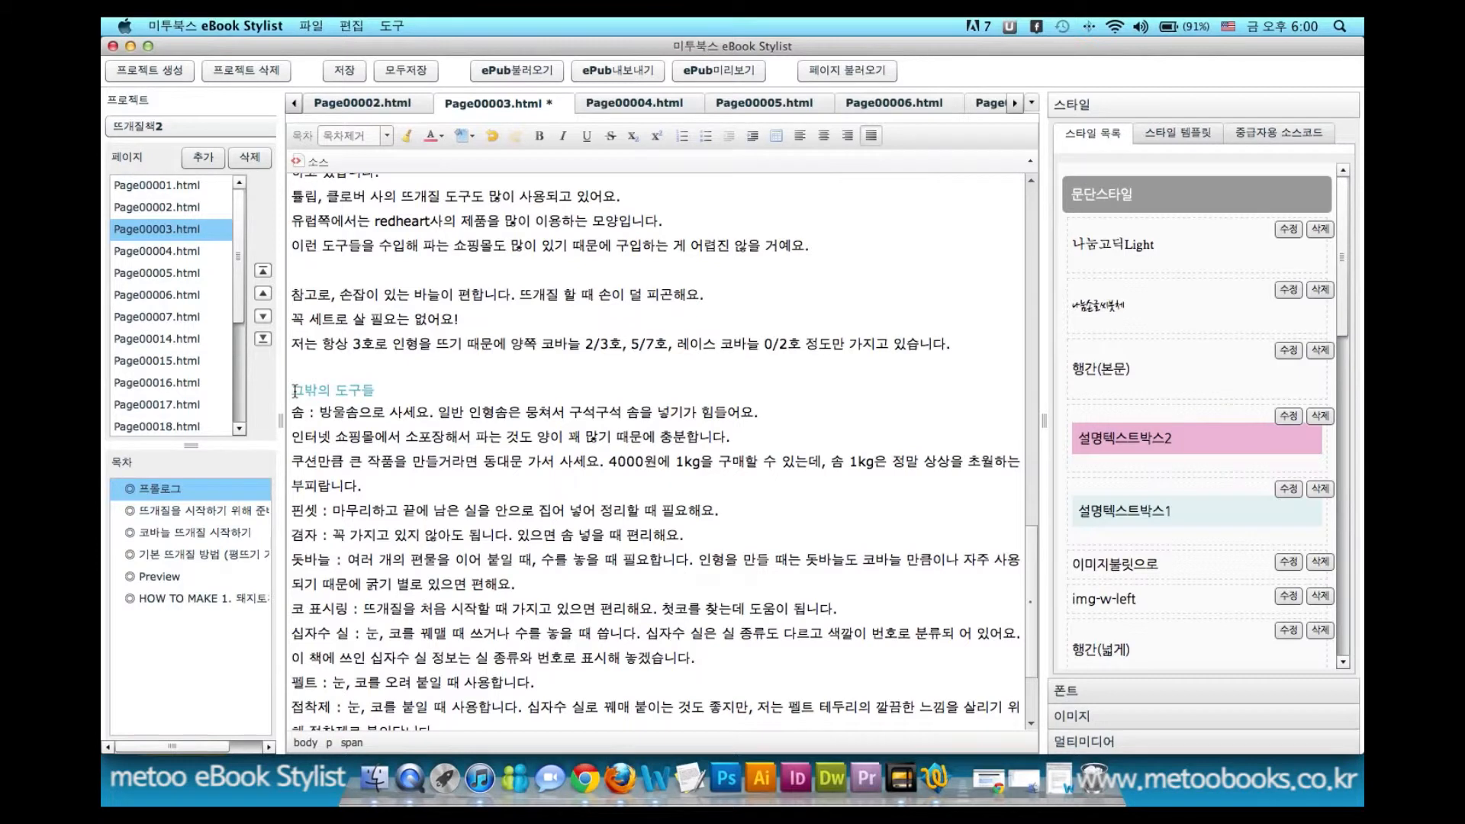
drag(377, 390, 292, 390)
click(341, 390)
click(383, 391)
drag(385, 391, 291, 391)
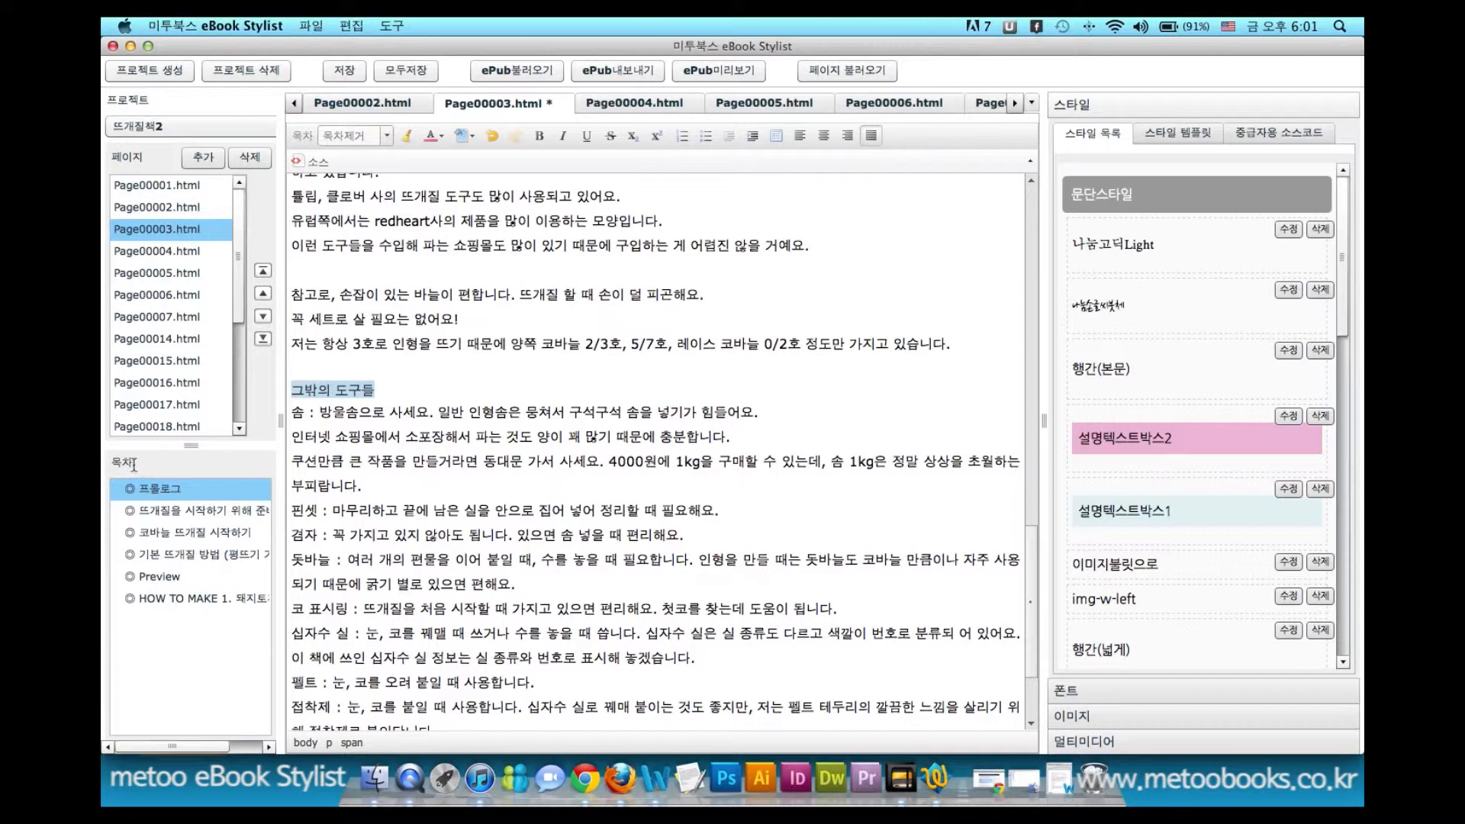
click(349, 391)
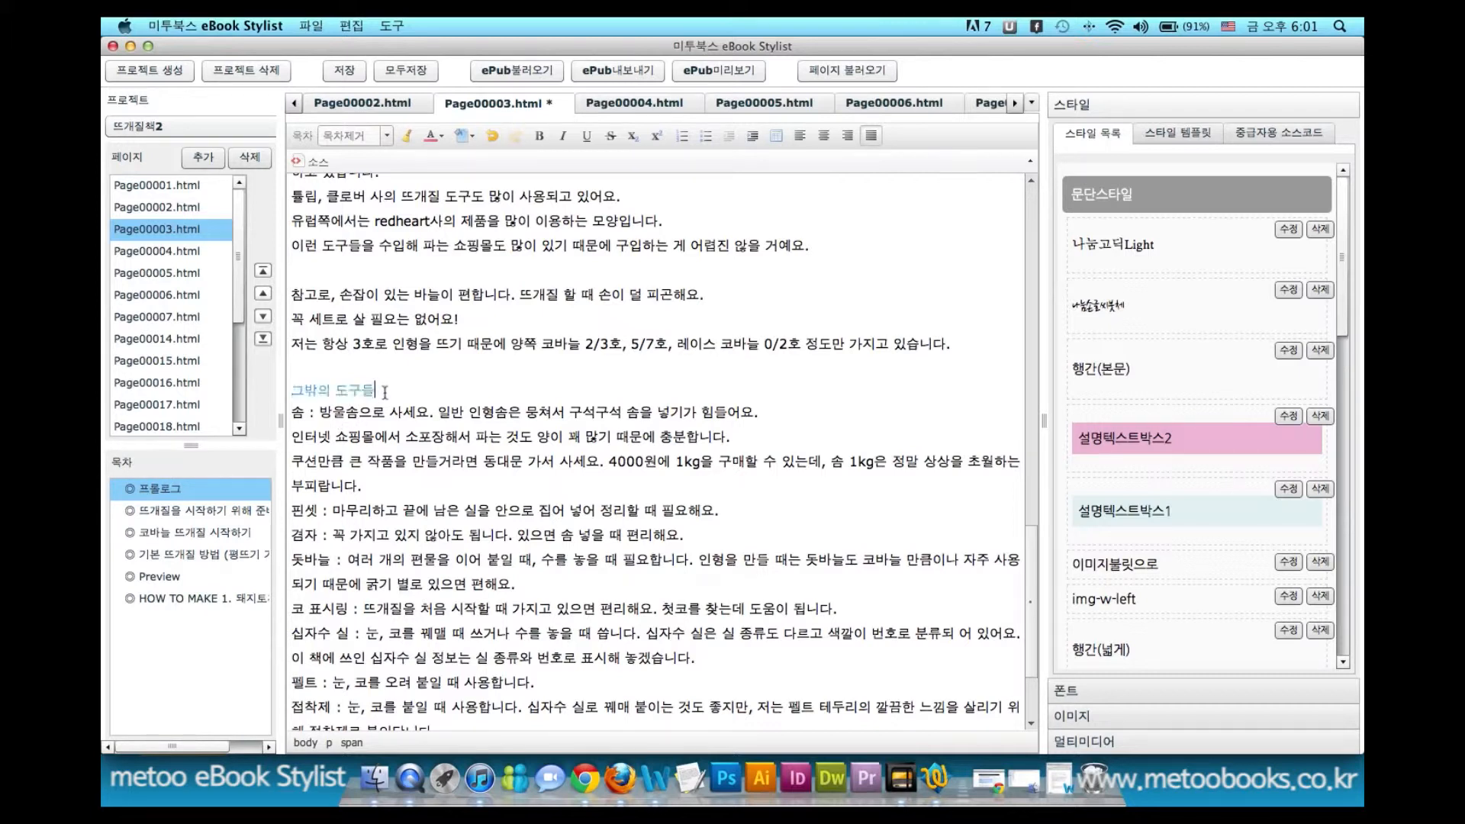
click(384, 137)
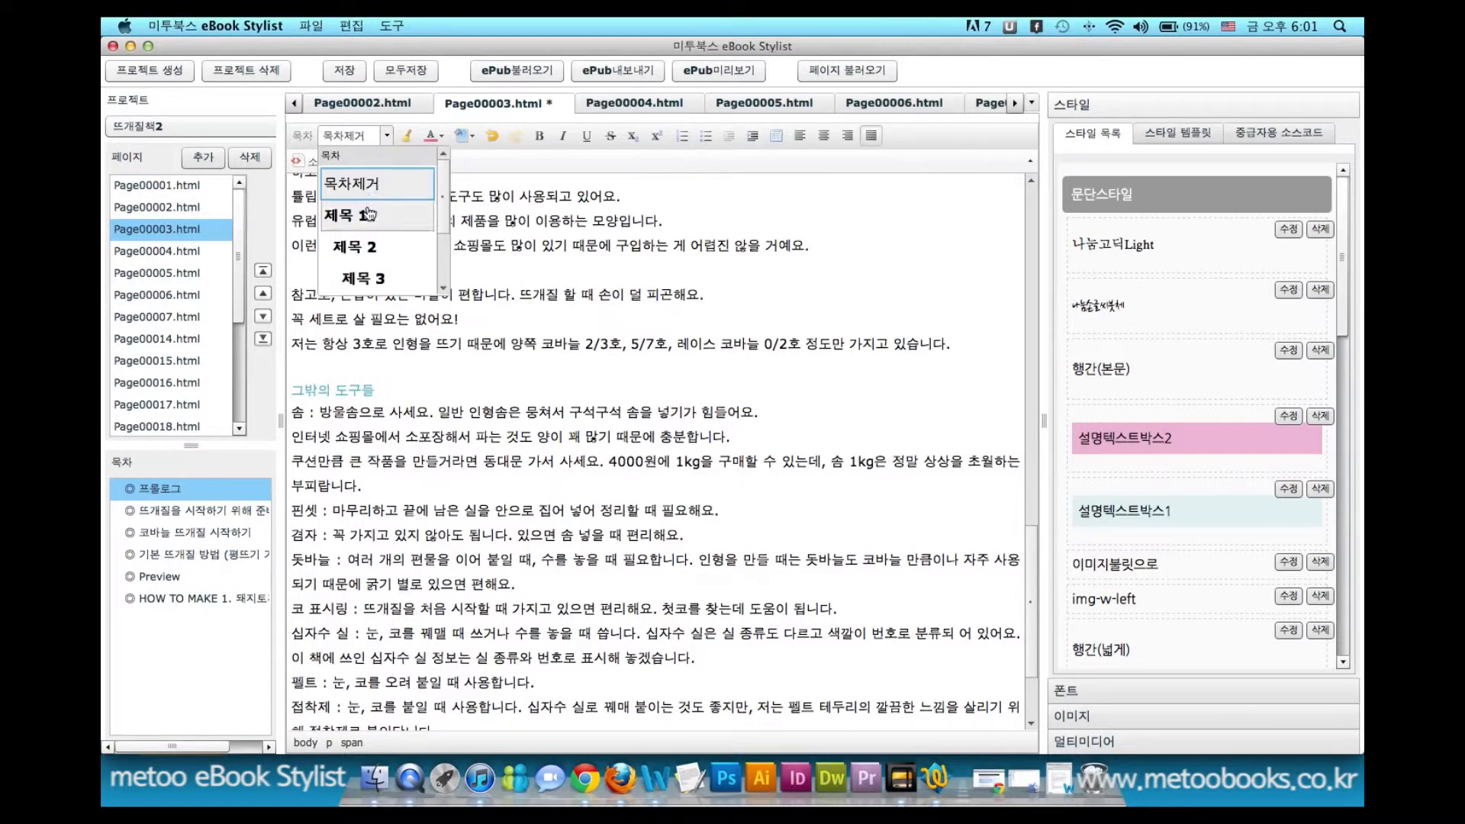
click(360, 235)
- Add a blank line above 그밖의 도구들 and split the page there so the section moves to a new page
key(Up)
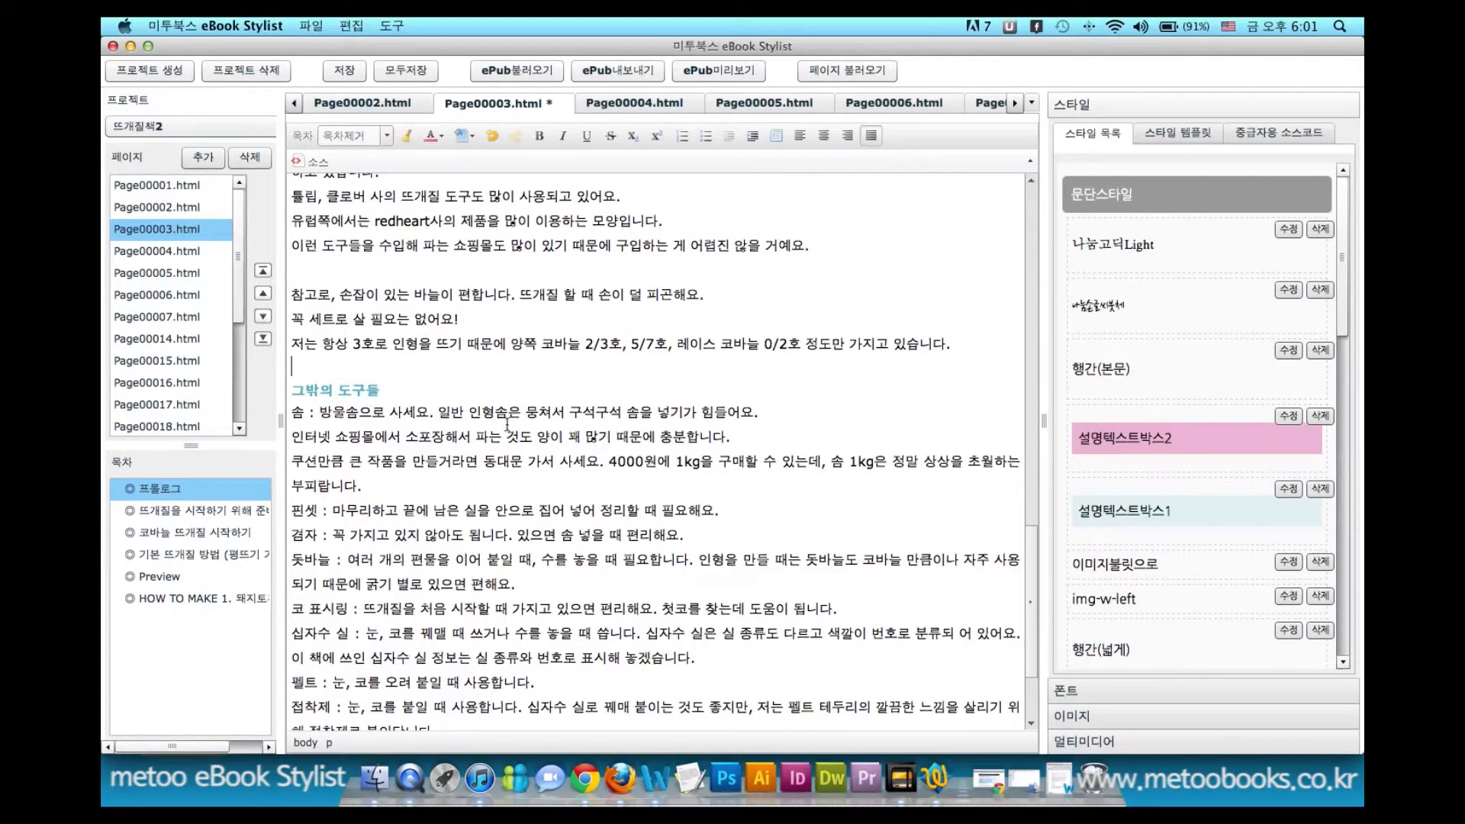
key(Return)
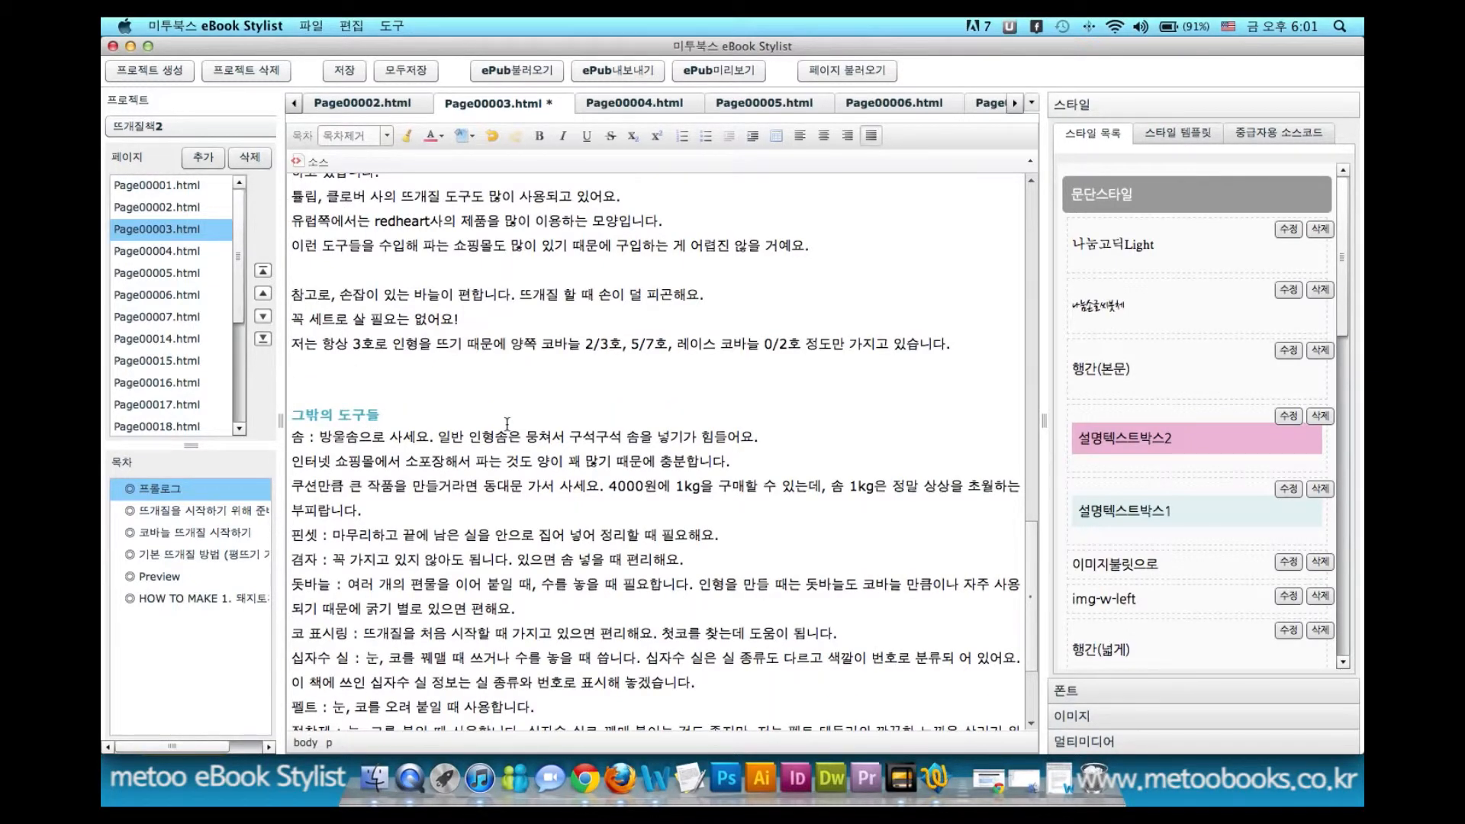
key(super+Return)
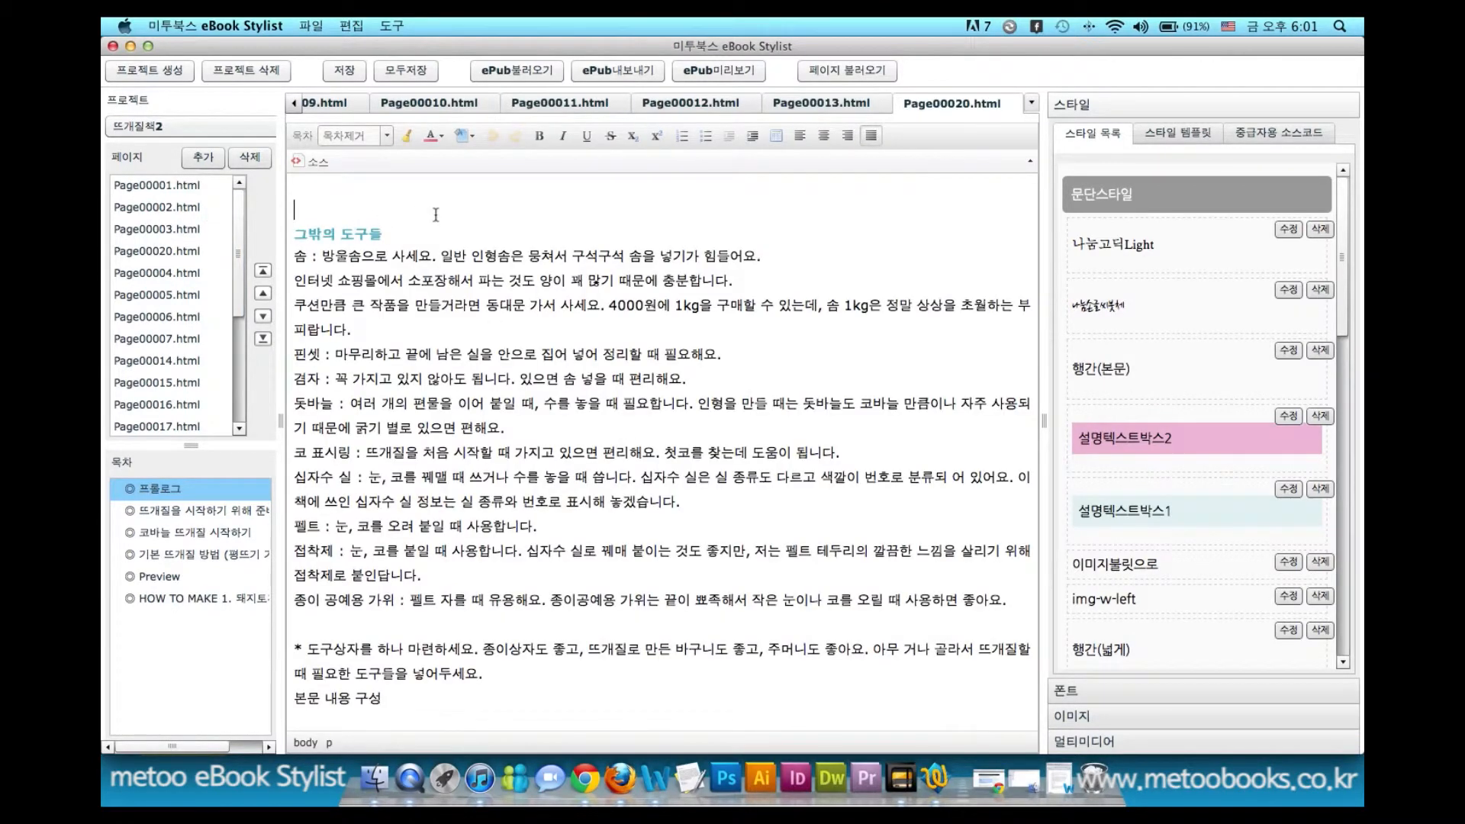
- Remove the blank lines above 그밖의 도구들 on the new page and save all open pages
key(Delete)
key(Delete)
key(super+z)
key(Delete)
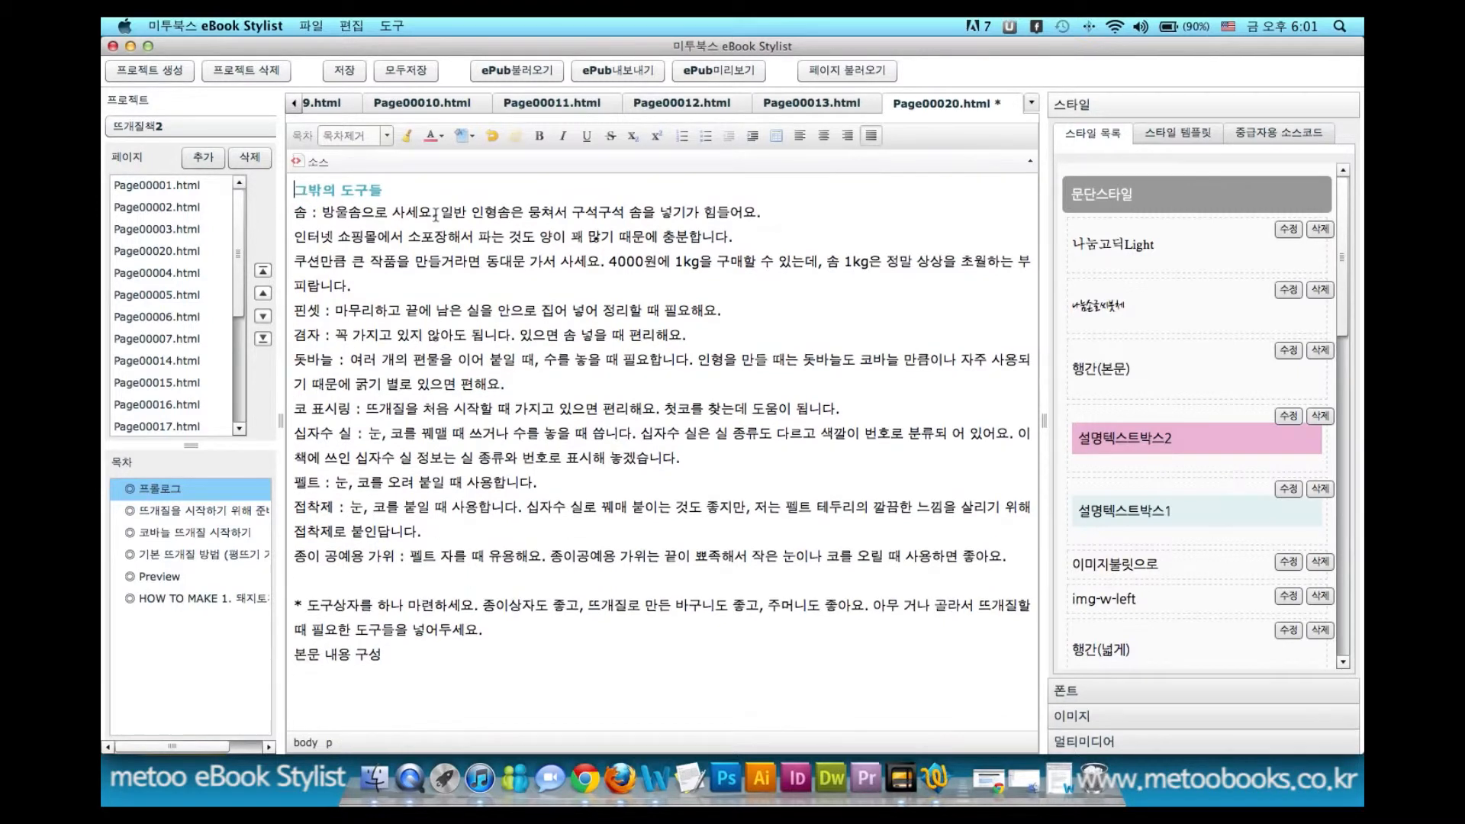
key(super+s)
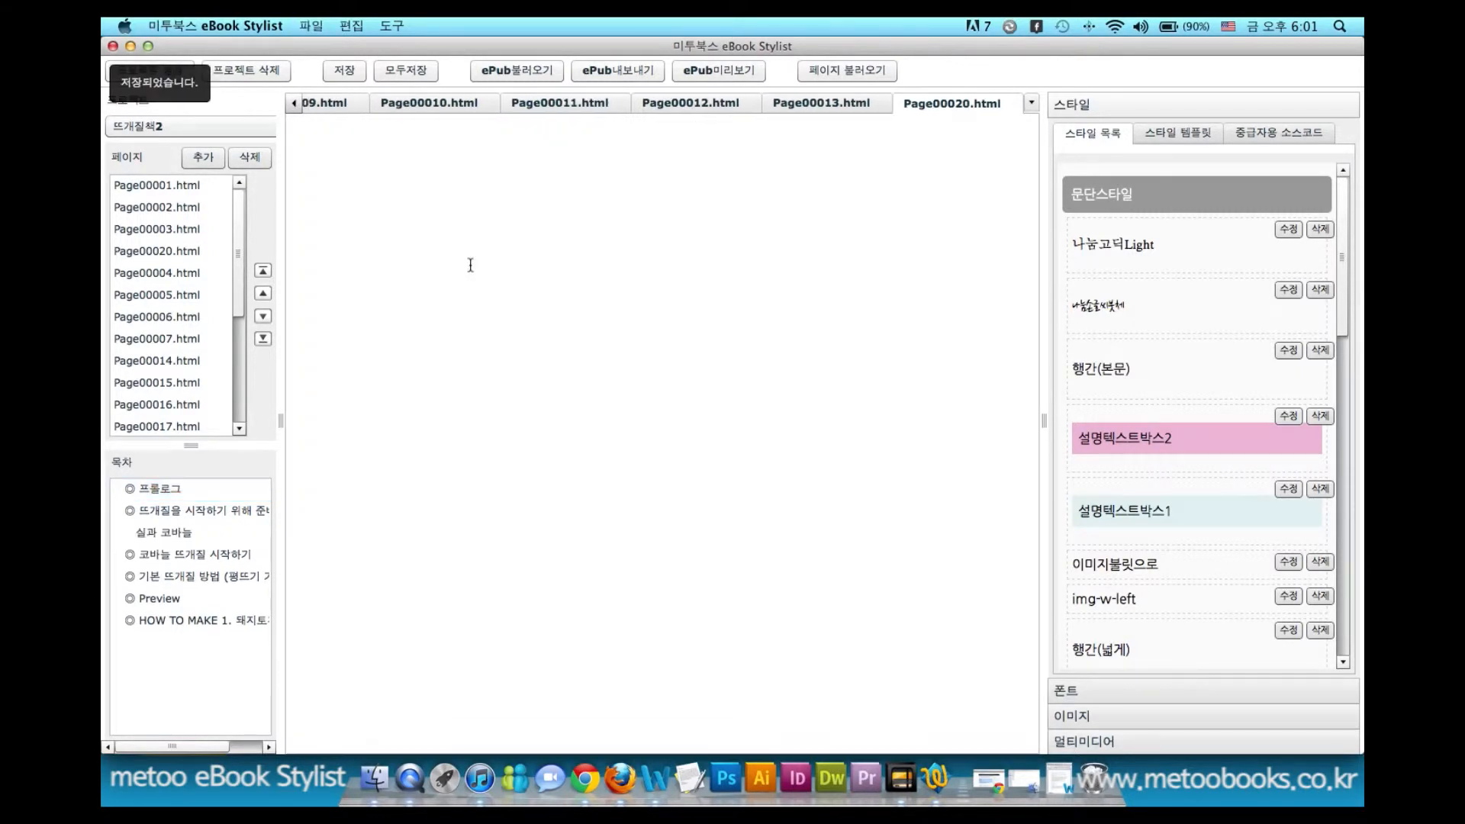
click(410, 71)
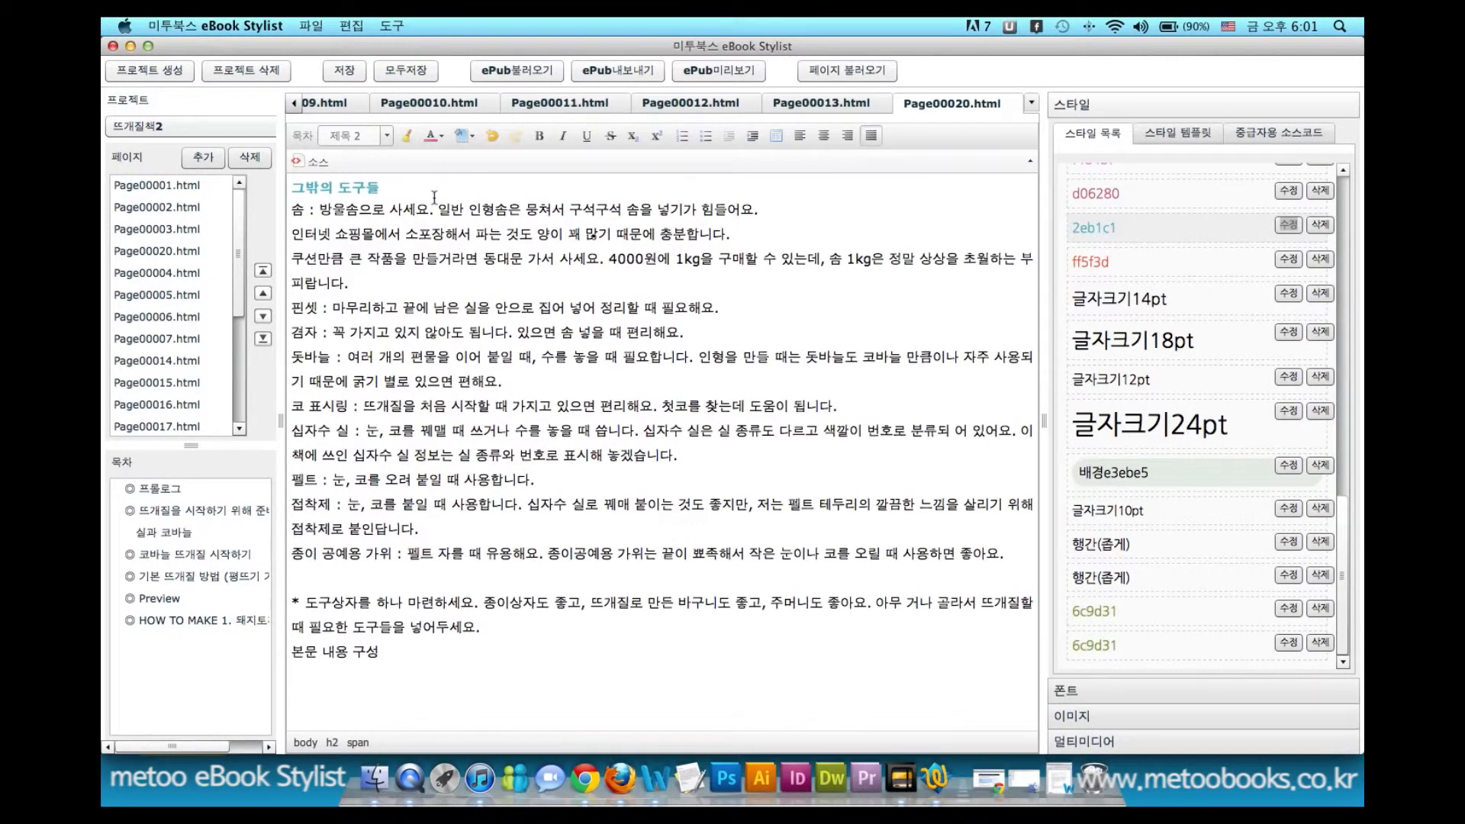
- Save the current page and open the chapter 코바늘 뜨개질 시작하기 from the table of contents
key(super+s)
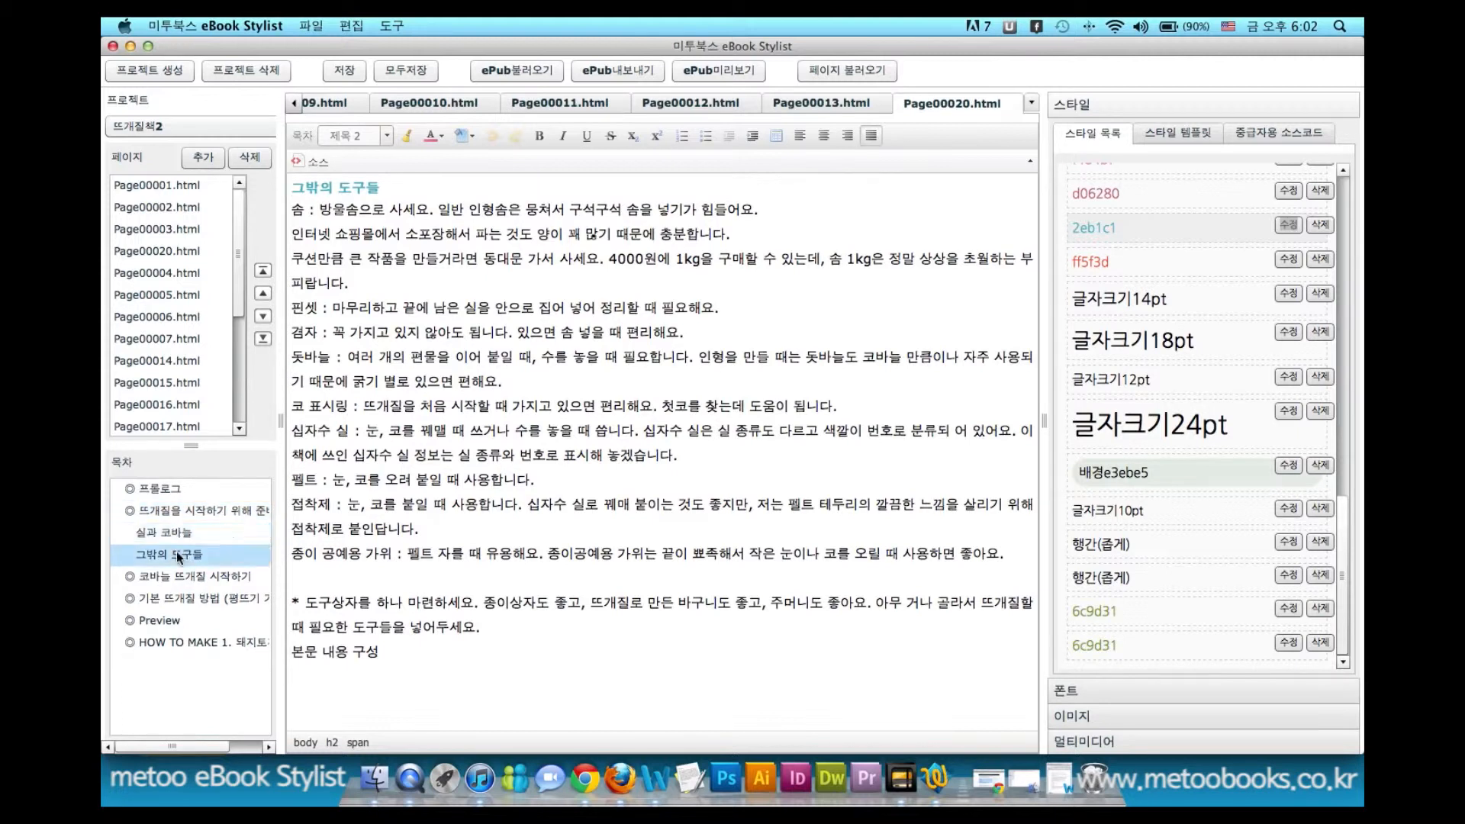
click(224, 586)
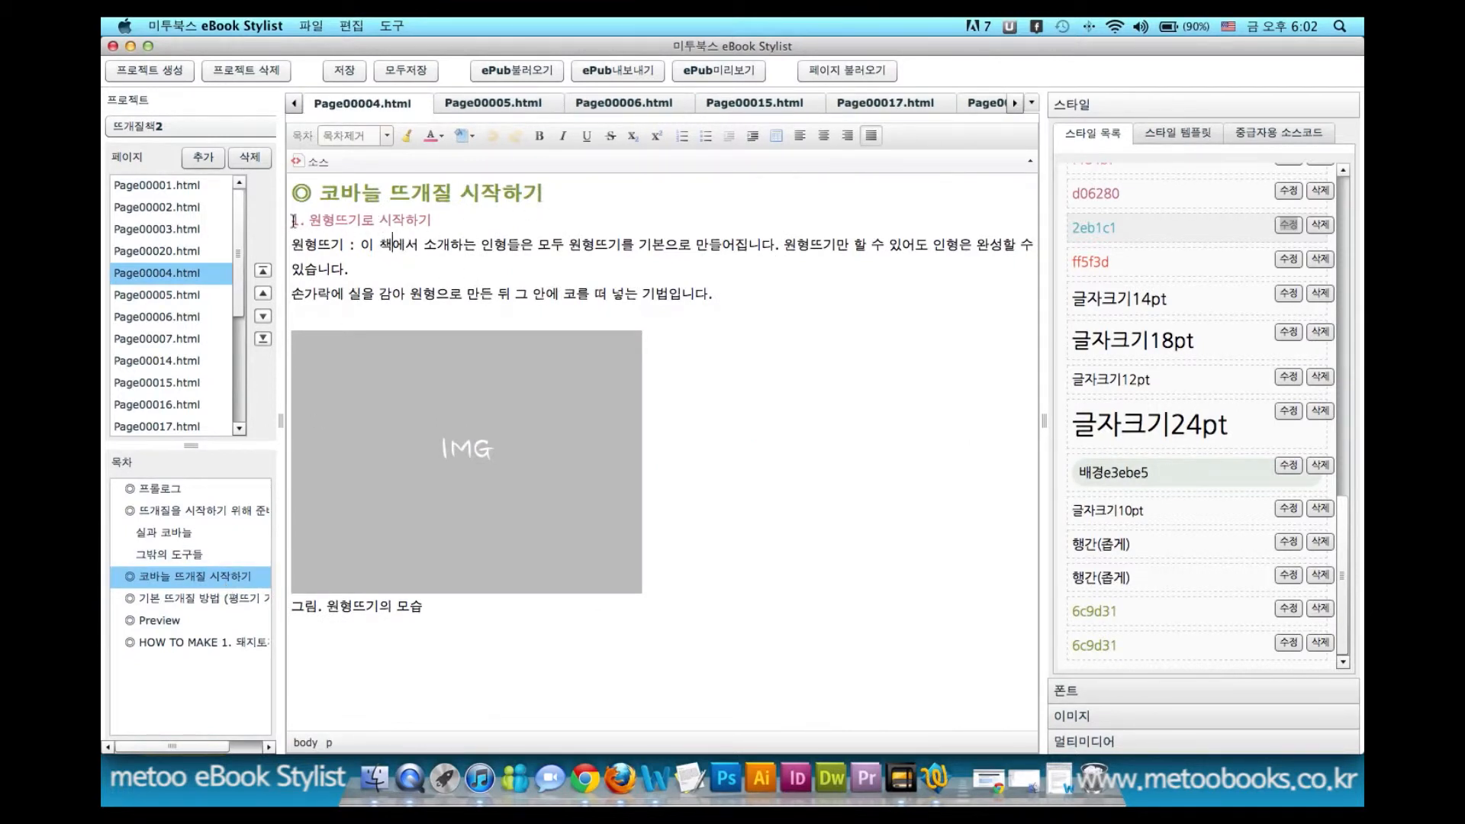
- Try to assign the contents level 제목 2 to the subheading 1. 원형뜨기로 시작하기 and undo it
drag(294, 221, 434, 216)
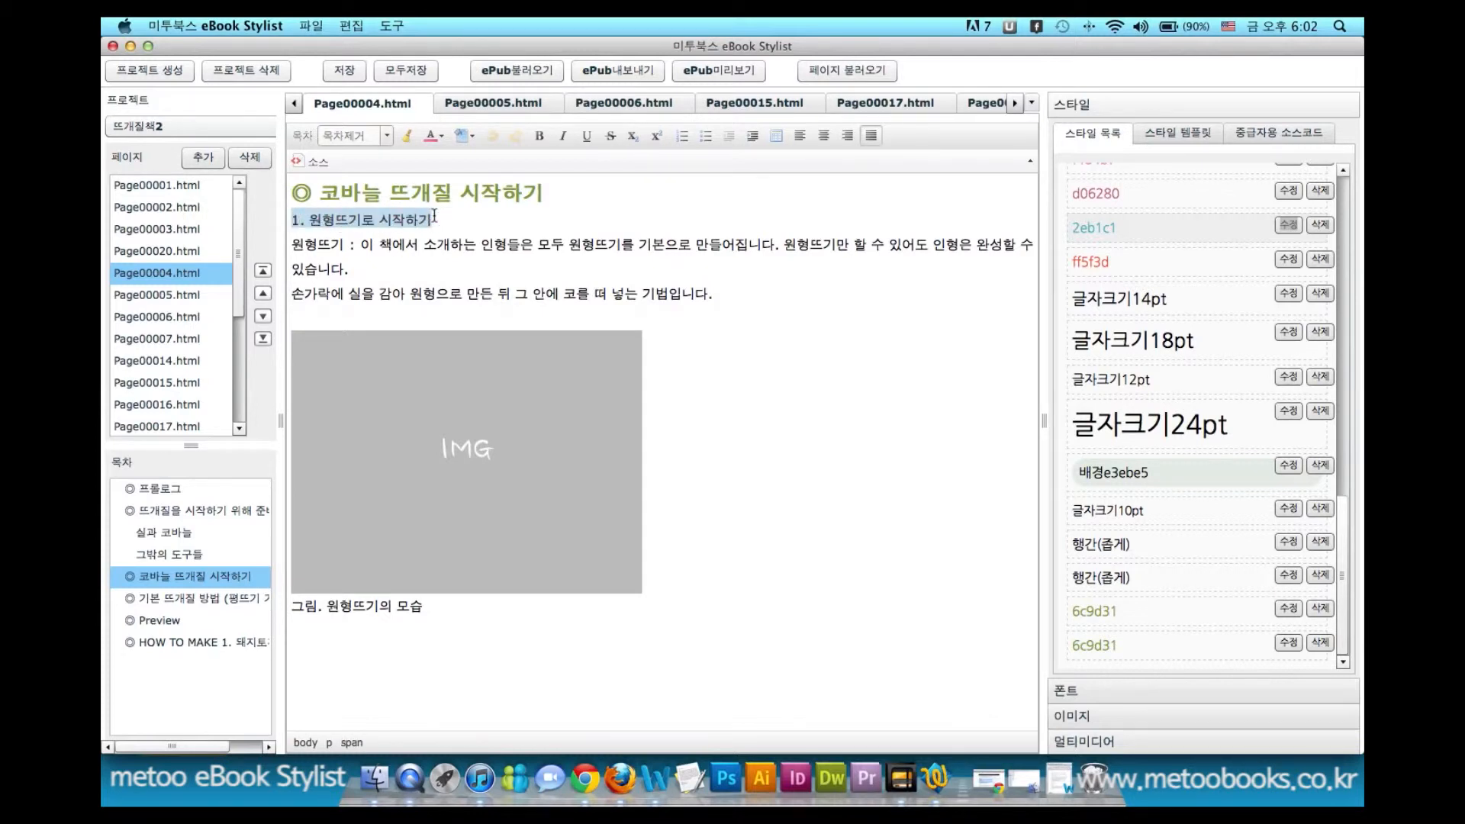
click(364, 221)
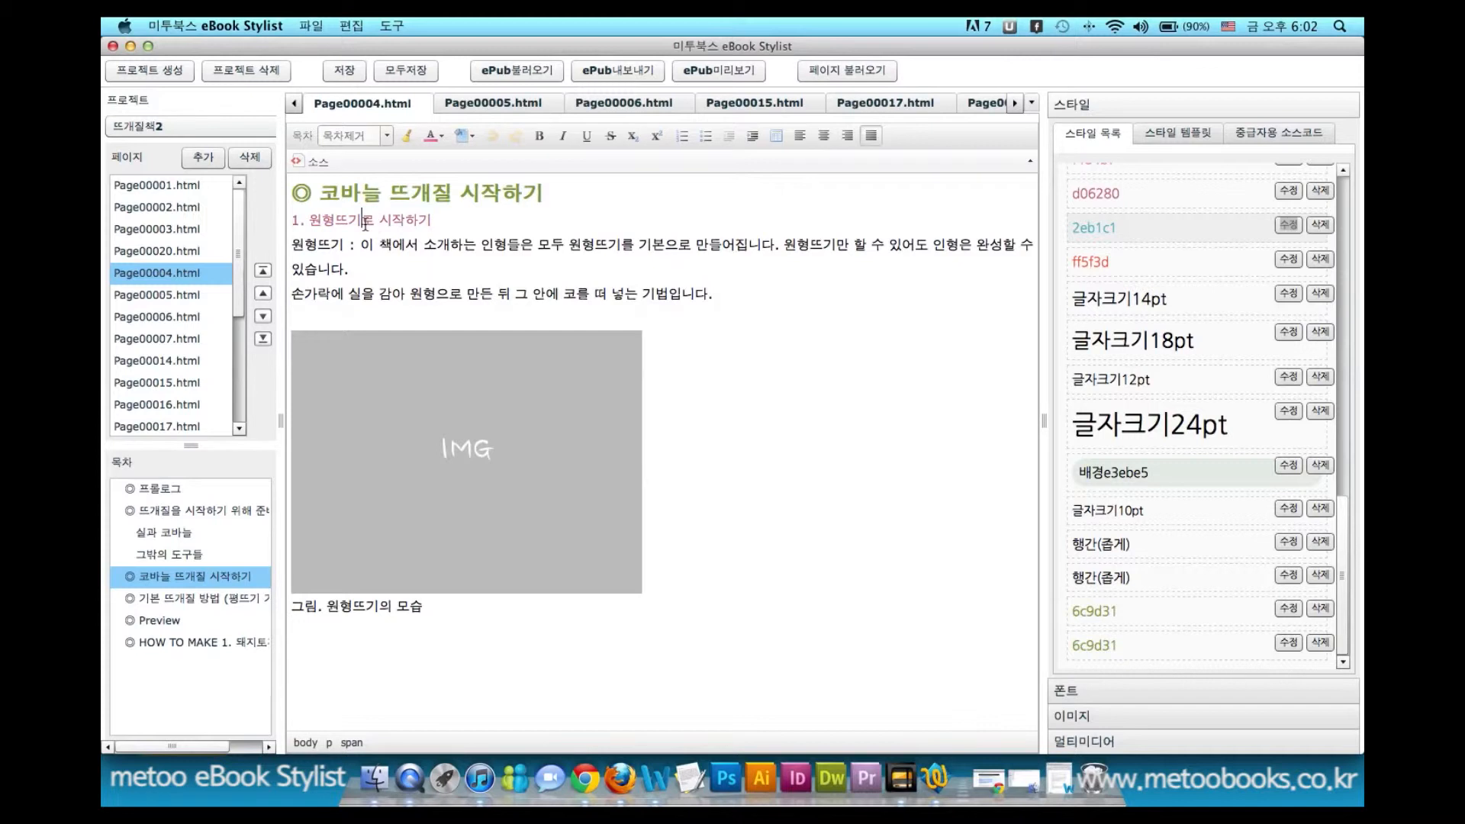
click(386, 136)
click(356, 245)
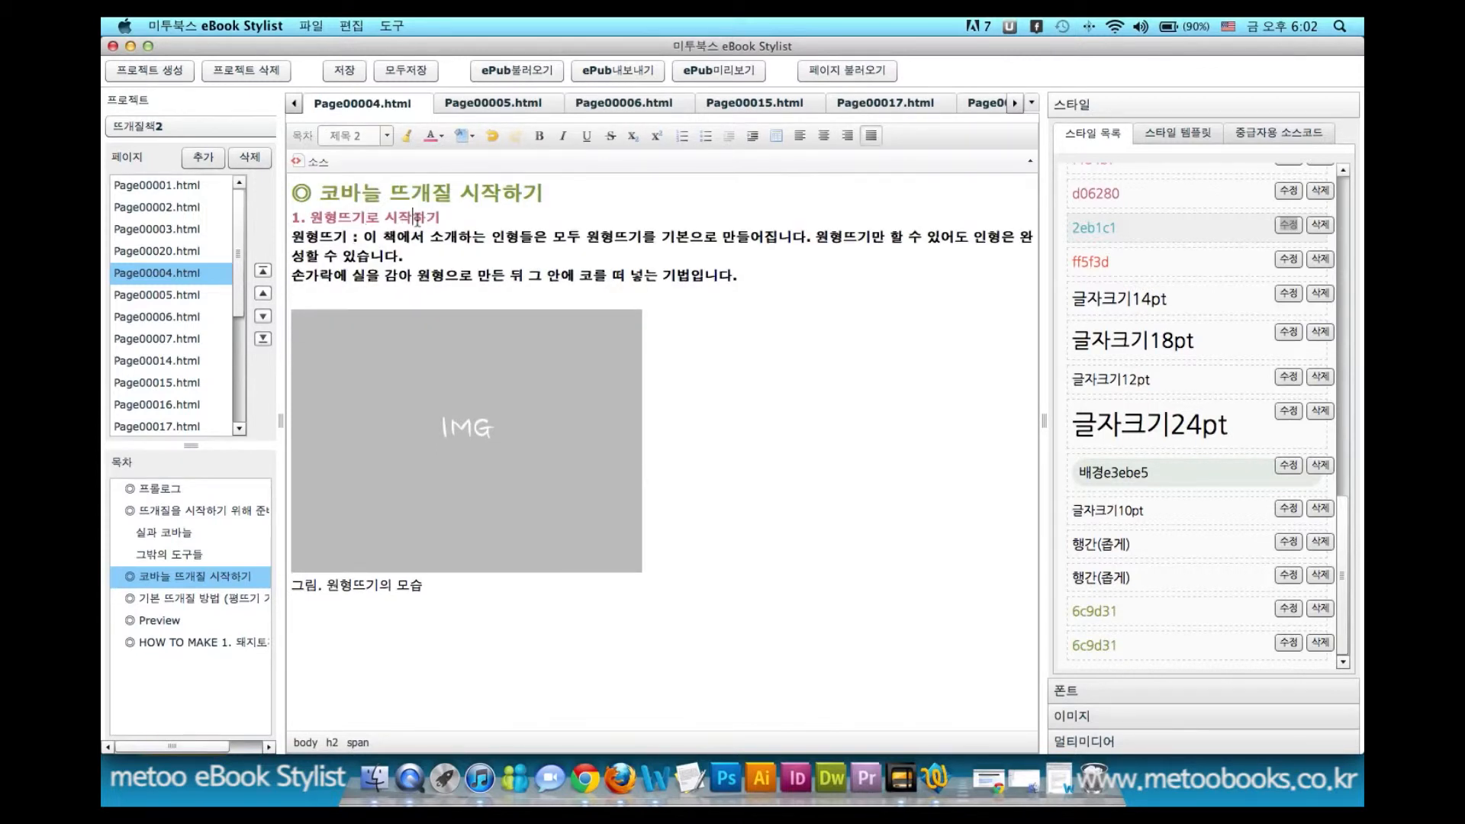
text(z)
key(BackSpace)
key(super+z)
key(super+z)
key(super+z)
key(super+z)
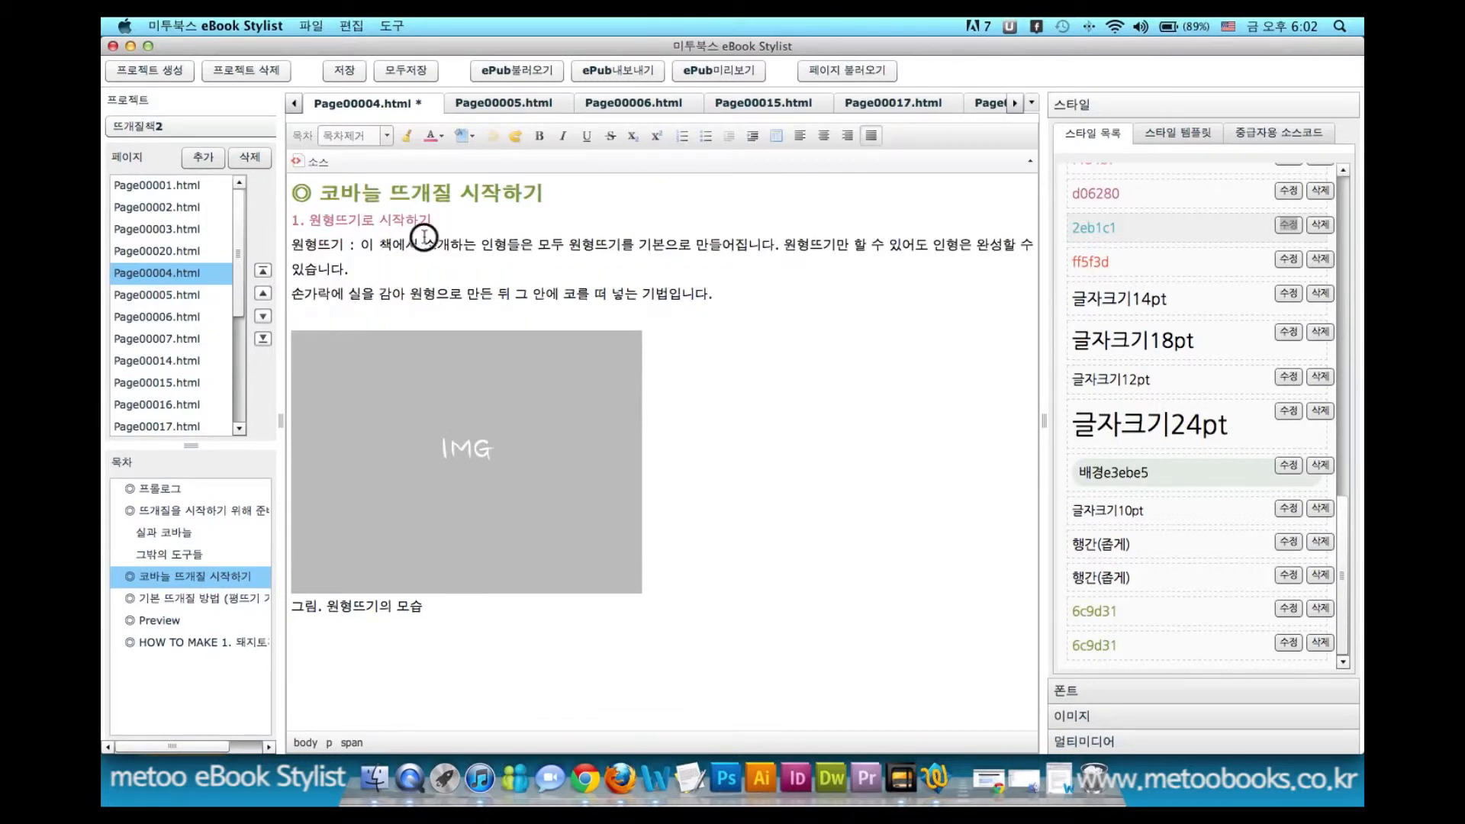
- Examine the HTML source of Page00004.html to see how the subheading and its body text are structured
click(313, 162)
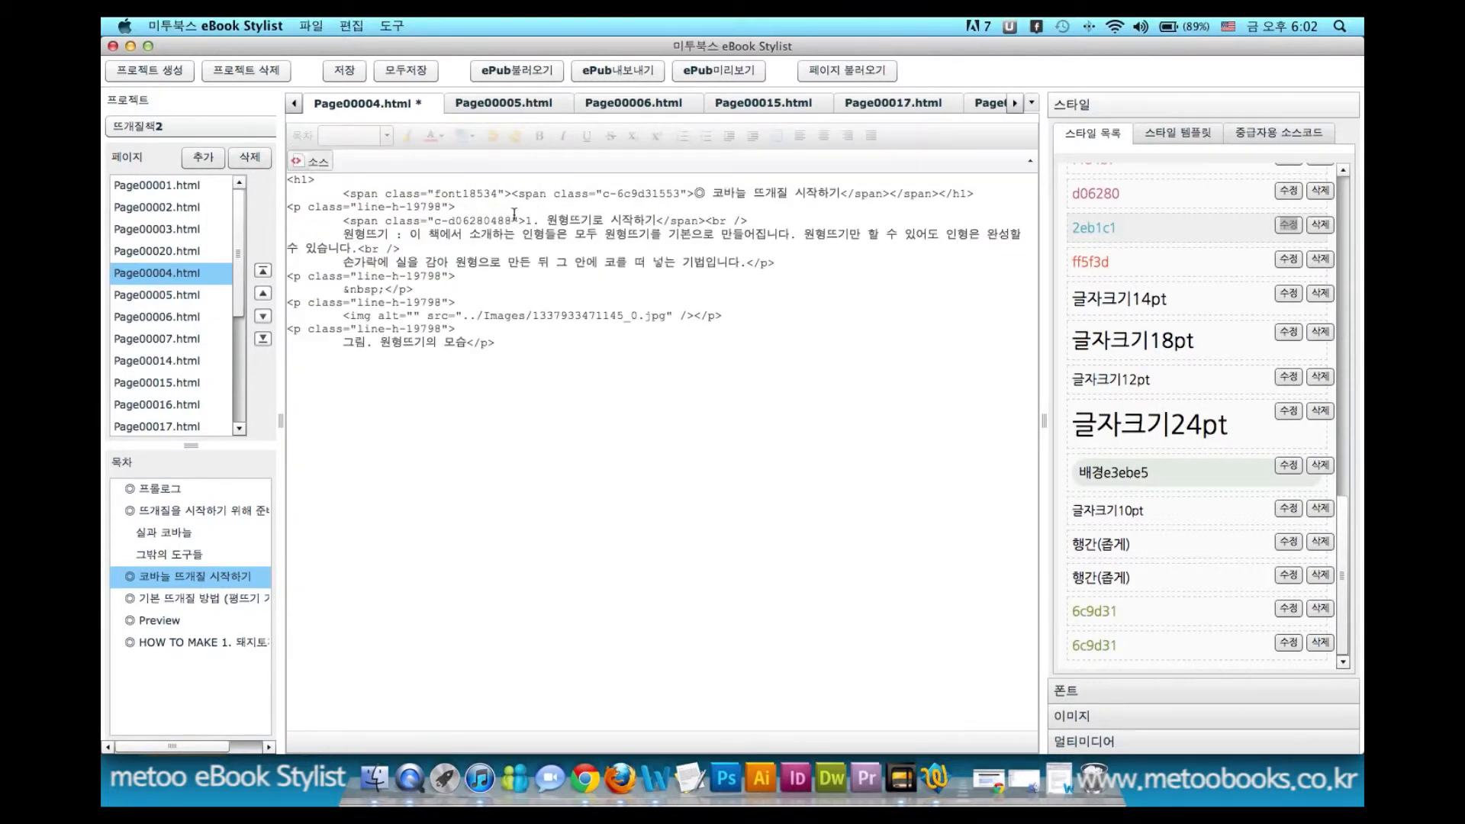
click(313, 162)
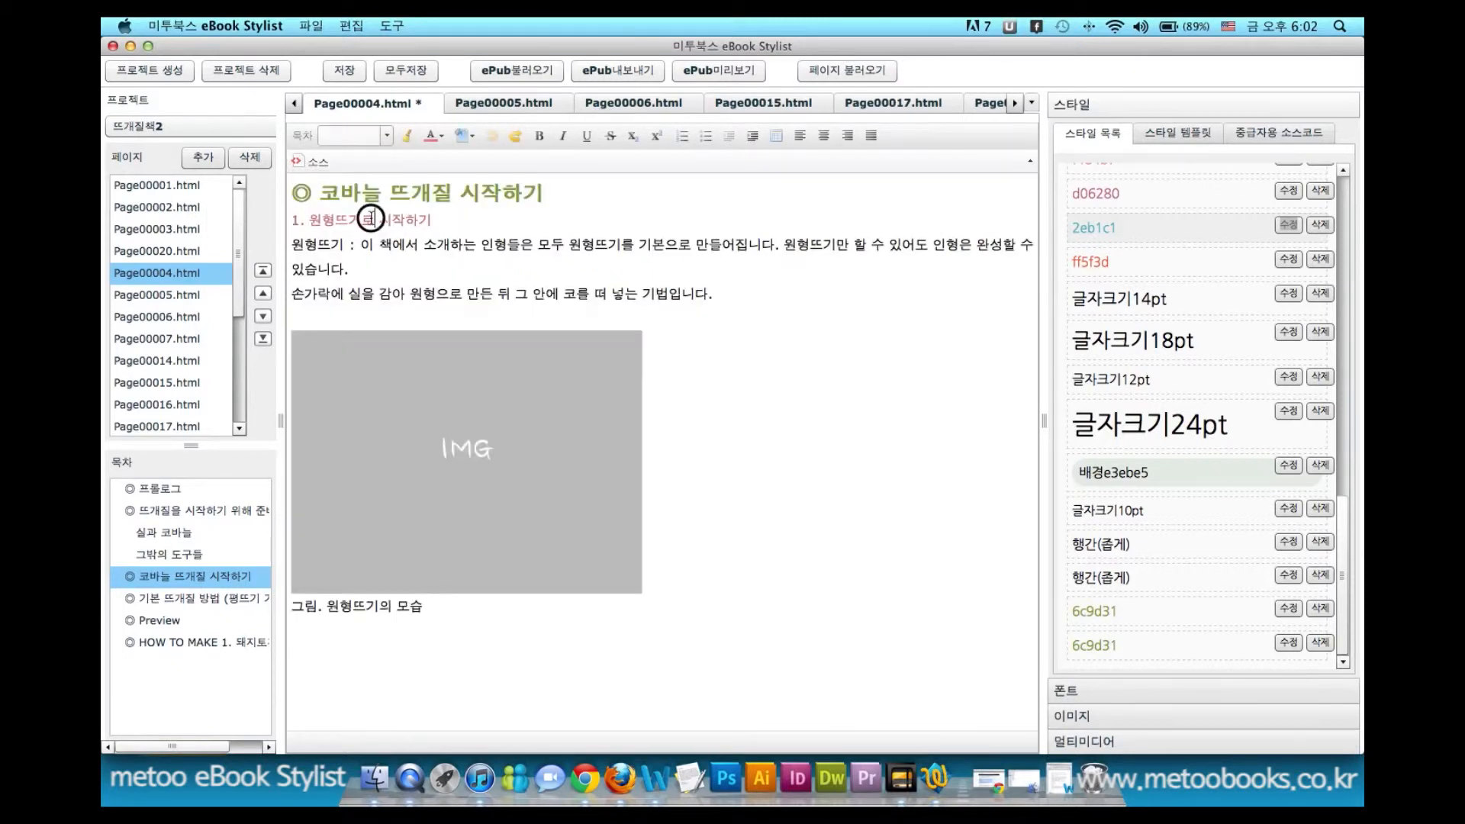
click(371, 220)
scroll(1114, 366, up, 10)
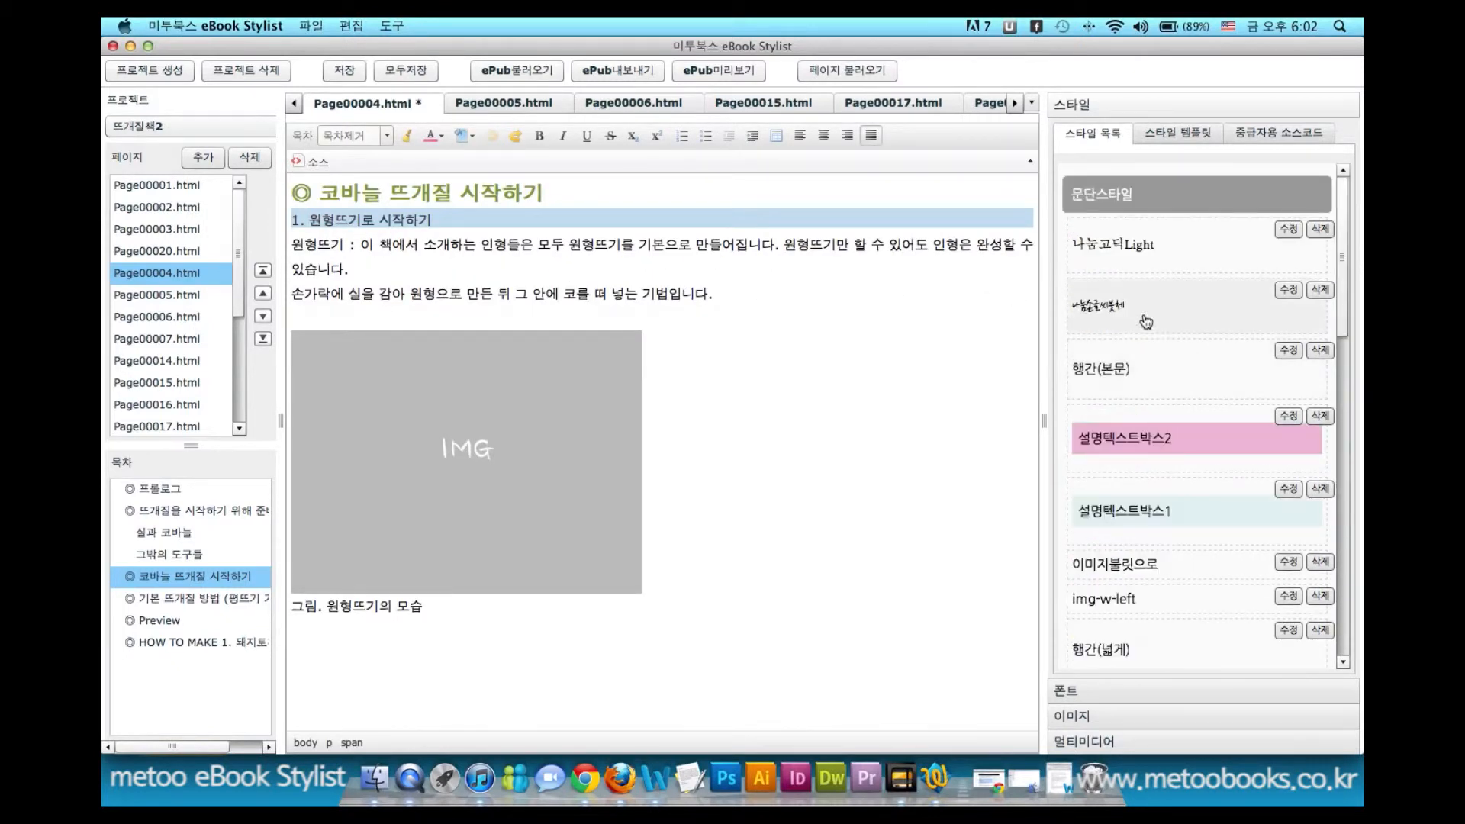
click(519, 229)
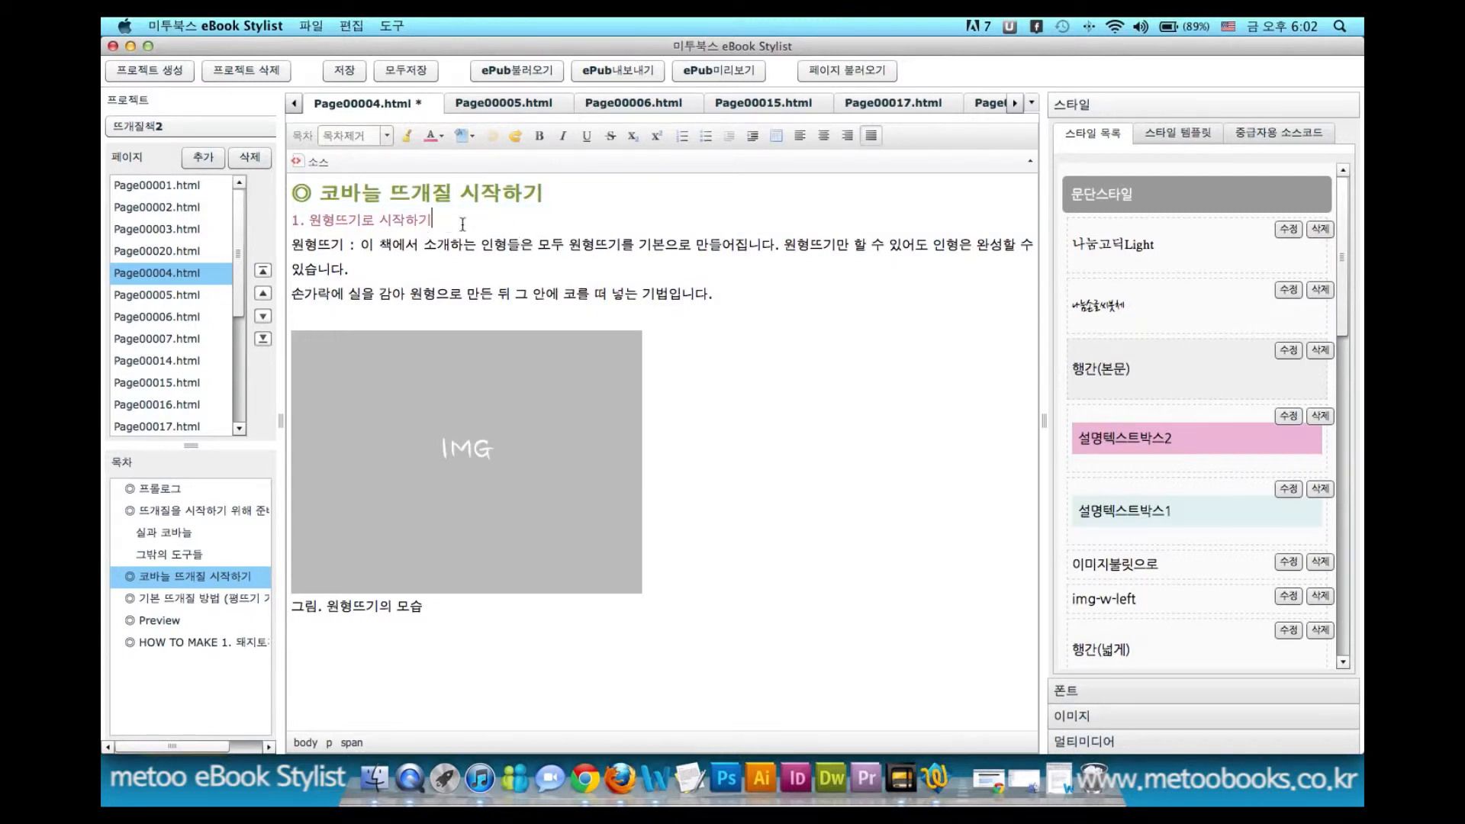
- Try the contents level 제목 2 on 1. 원형뜨기로 시작하기 again, check how far it extends and undo it
click(387, 135)
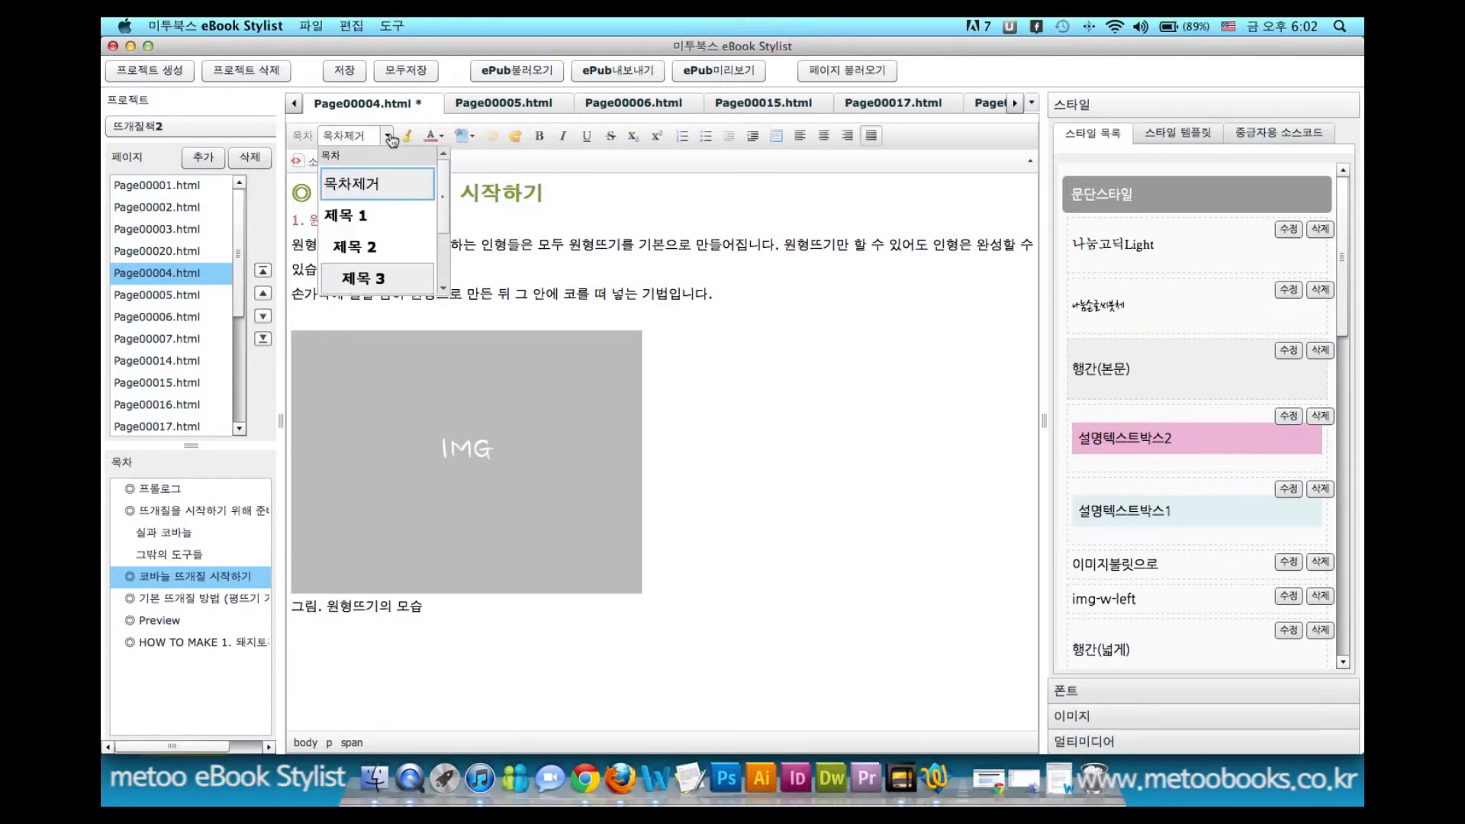
click(362, 246)
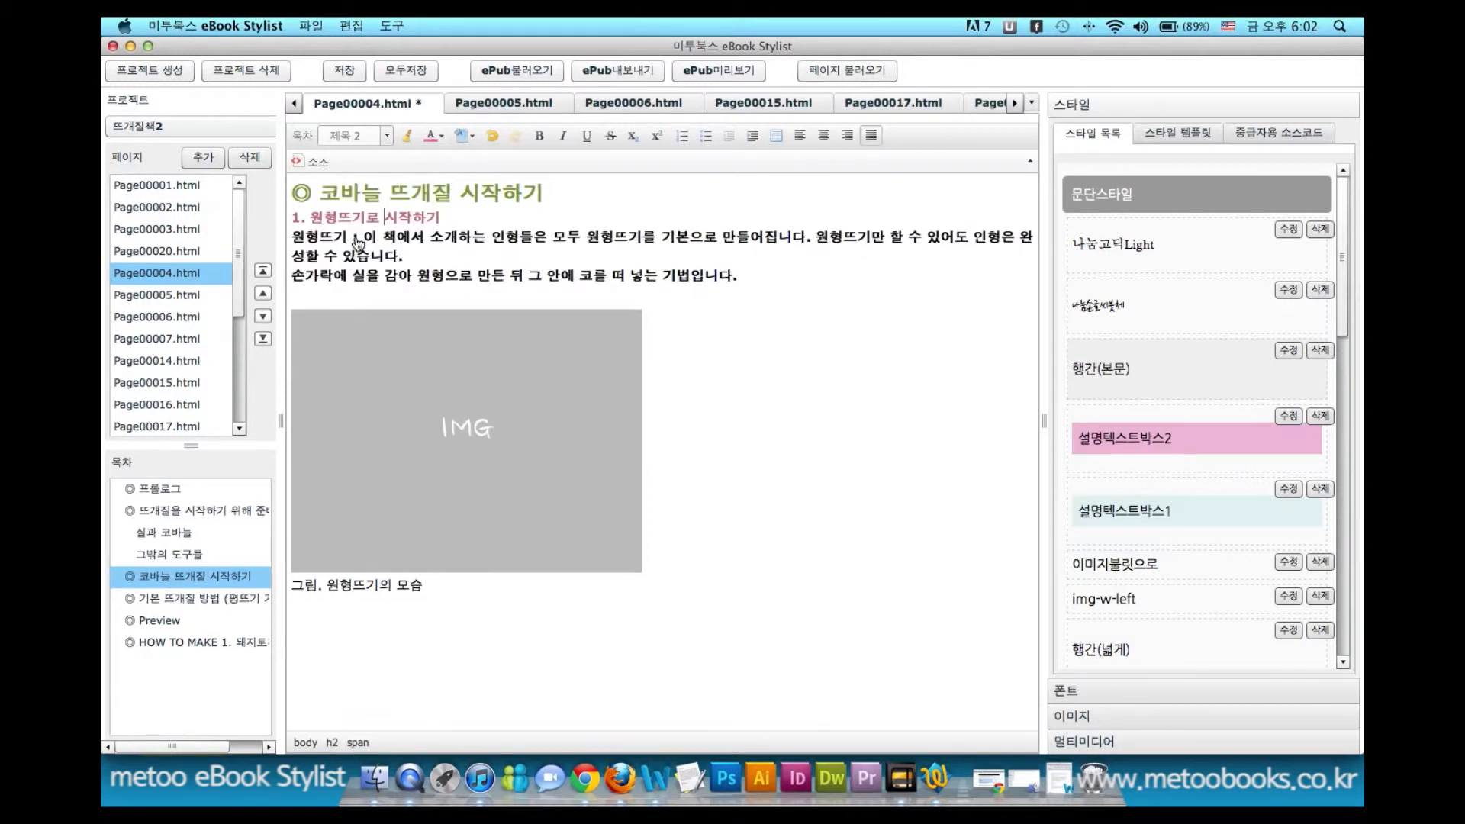
drag(293, 219, 772, 285)
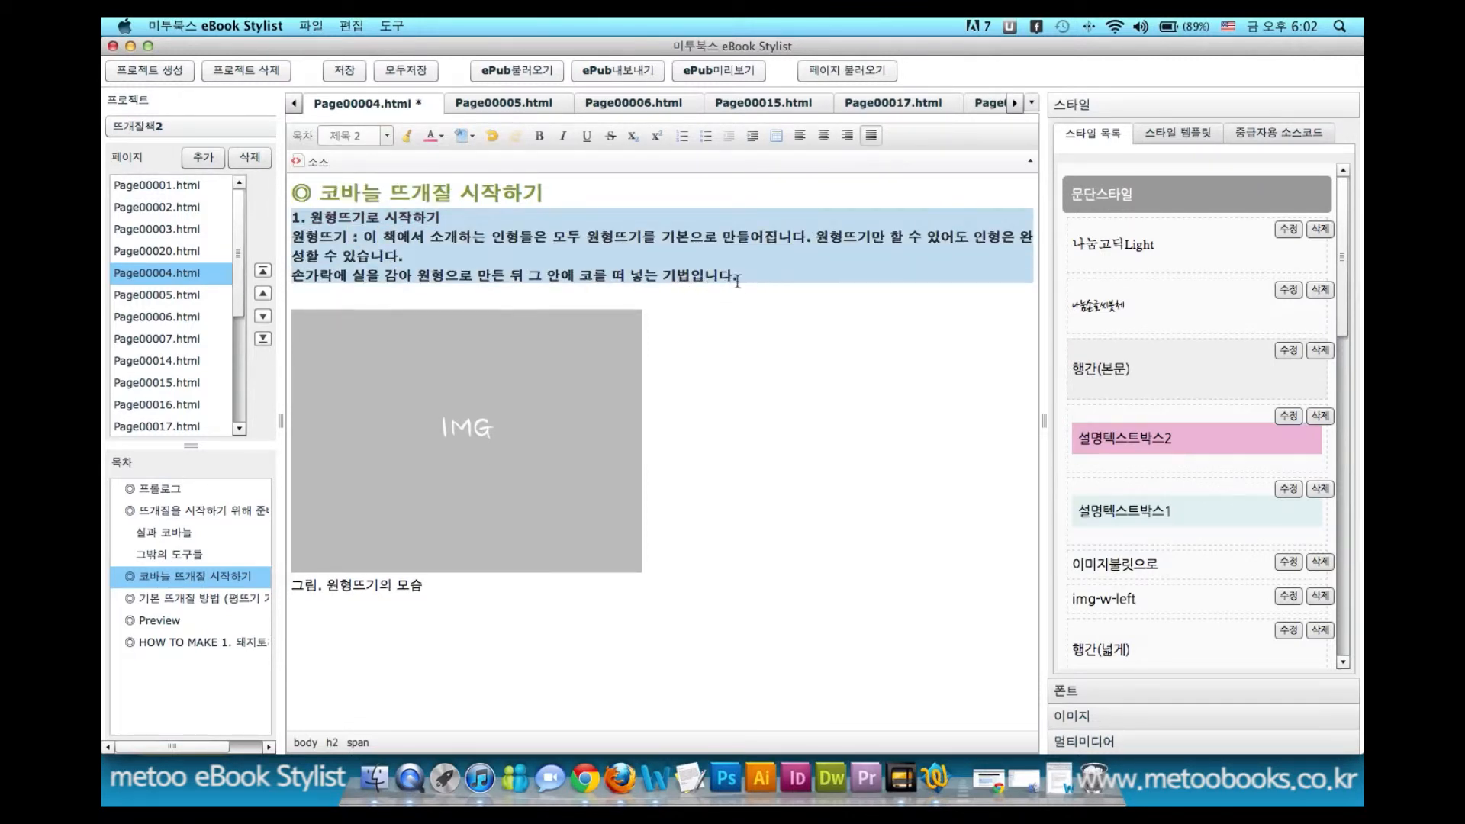
click(603, 256)
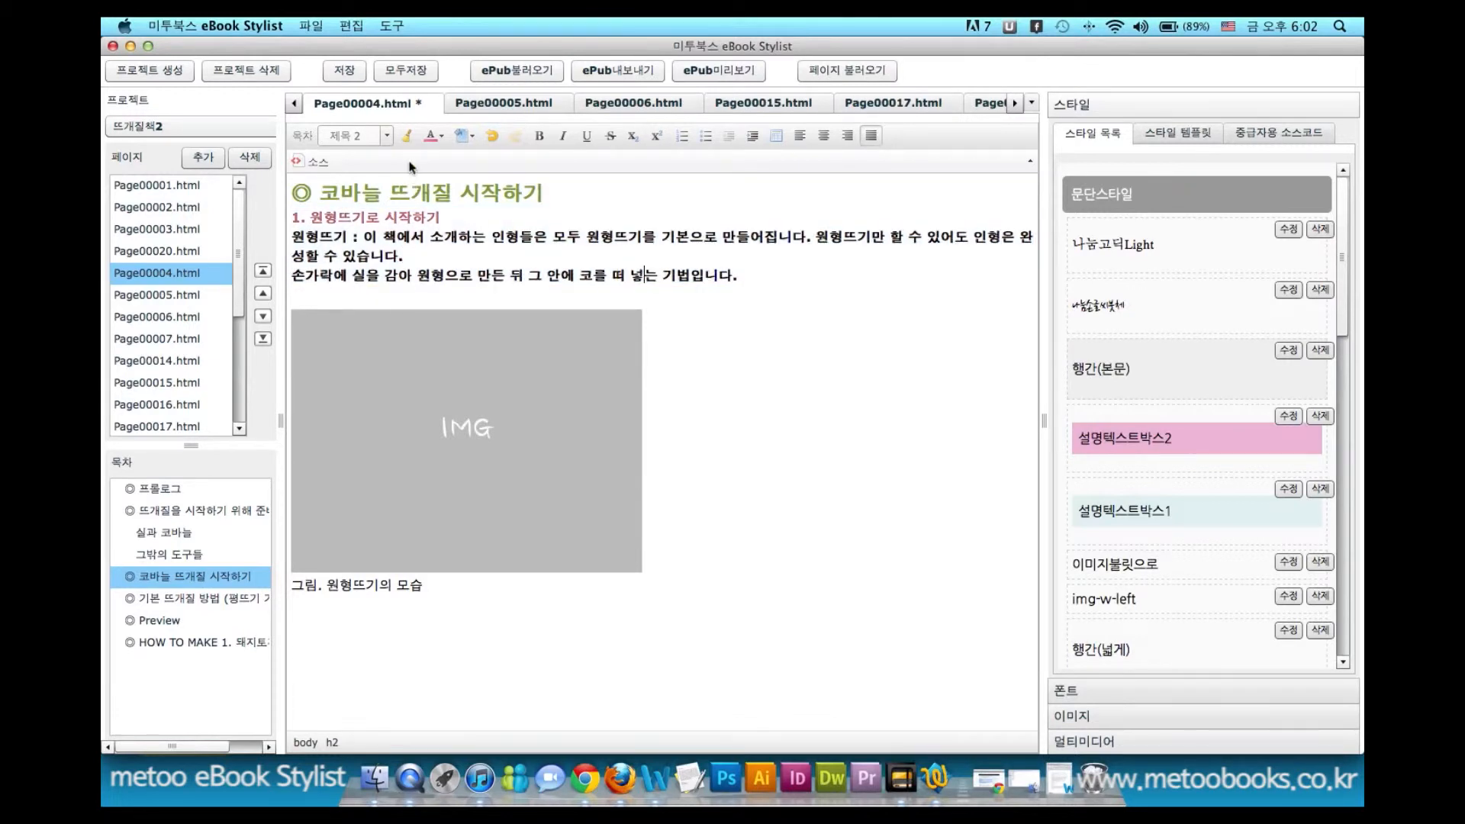
click(387, 136)
click(563, 221)
key(super+a)
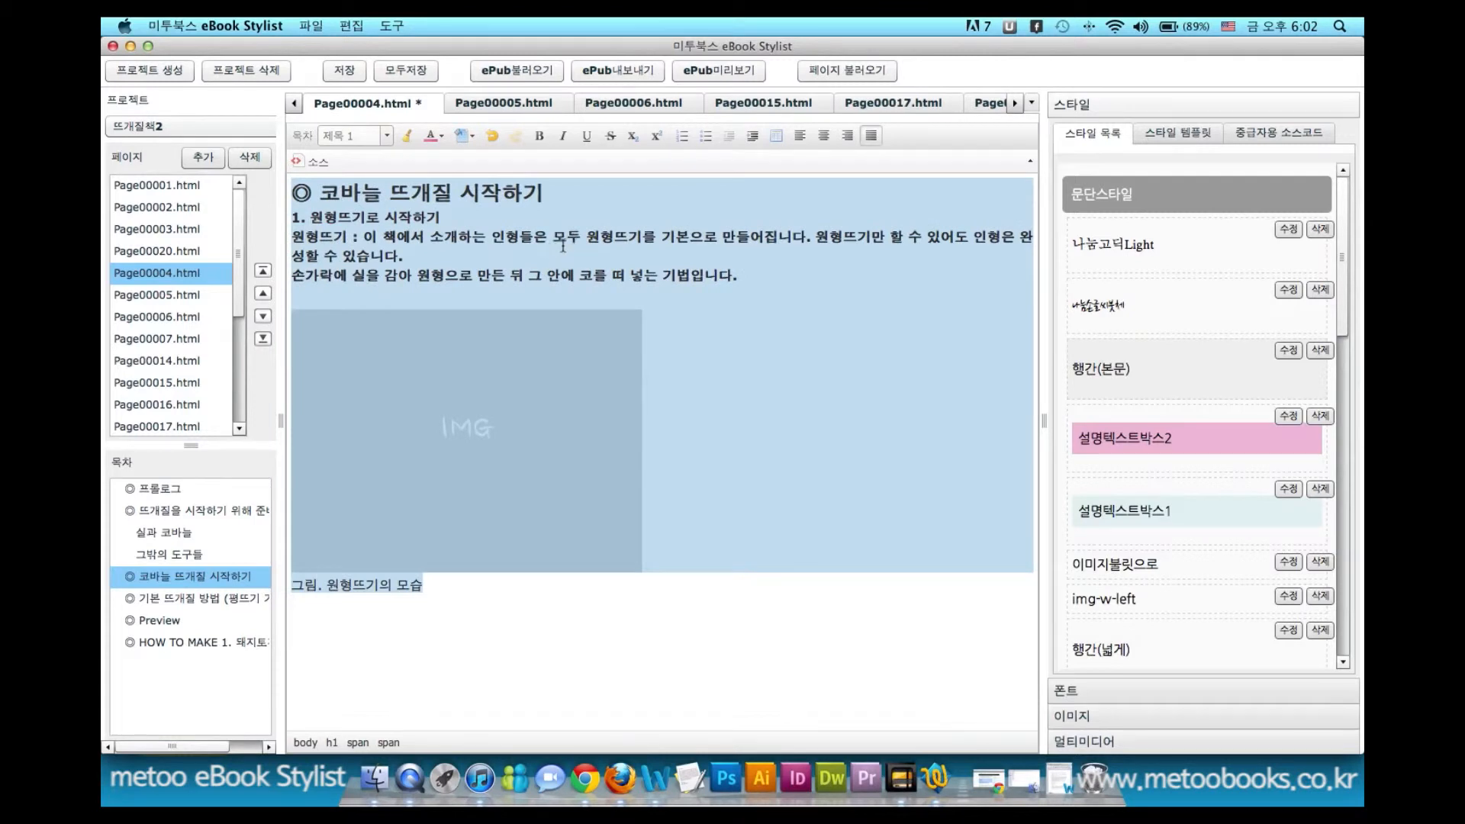
click(563, 245)
key(super+z)
click(553, 255)
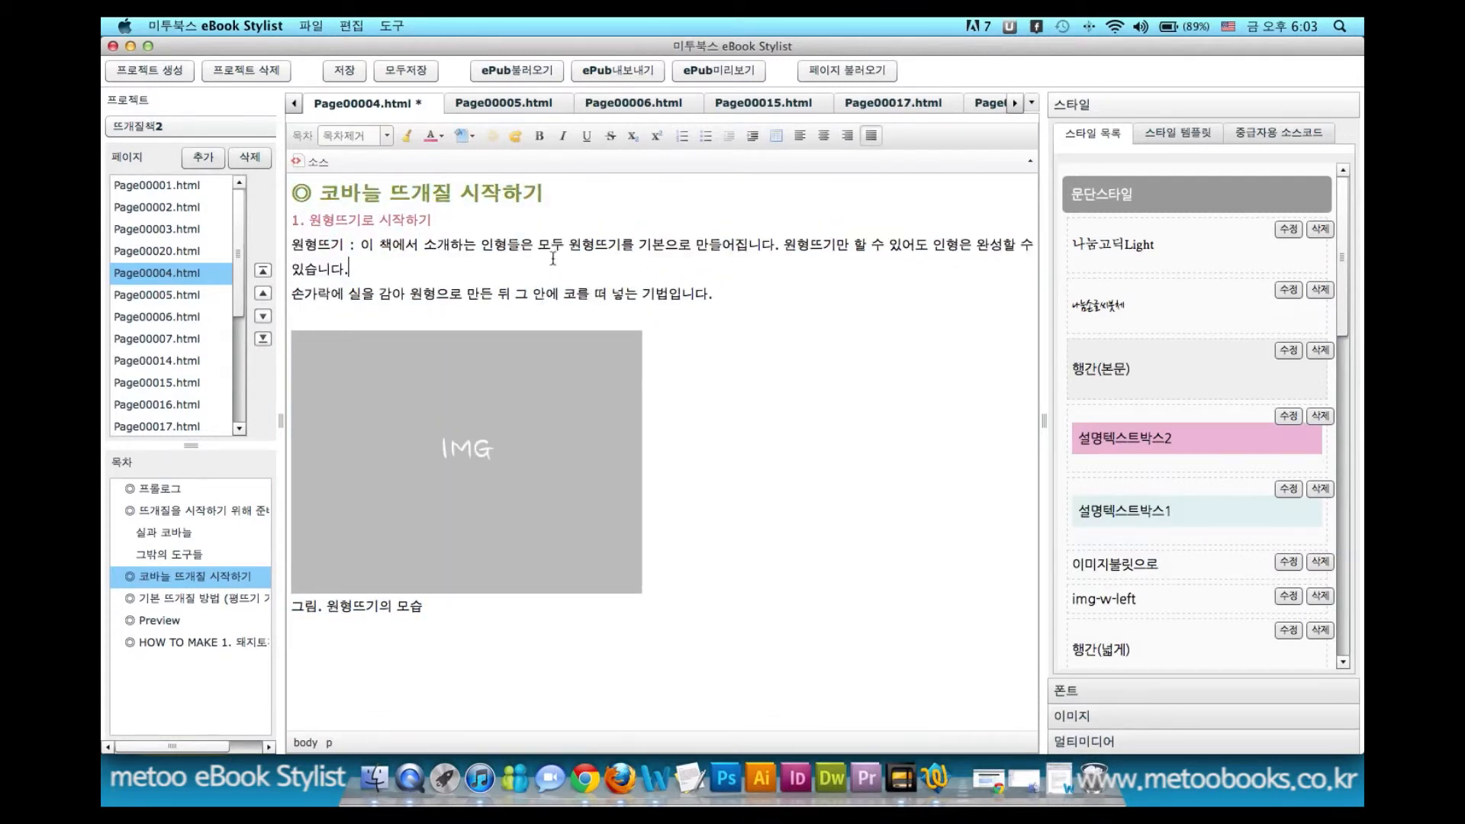
- Recheck the HTML source for the line break that ties the subheading 1. 원형뜨기로 시작하기 to its body text
click(316, 161)
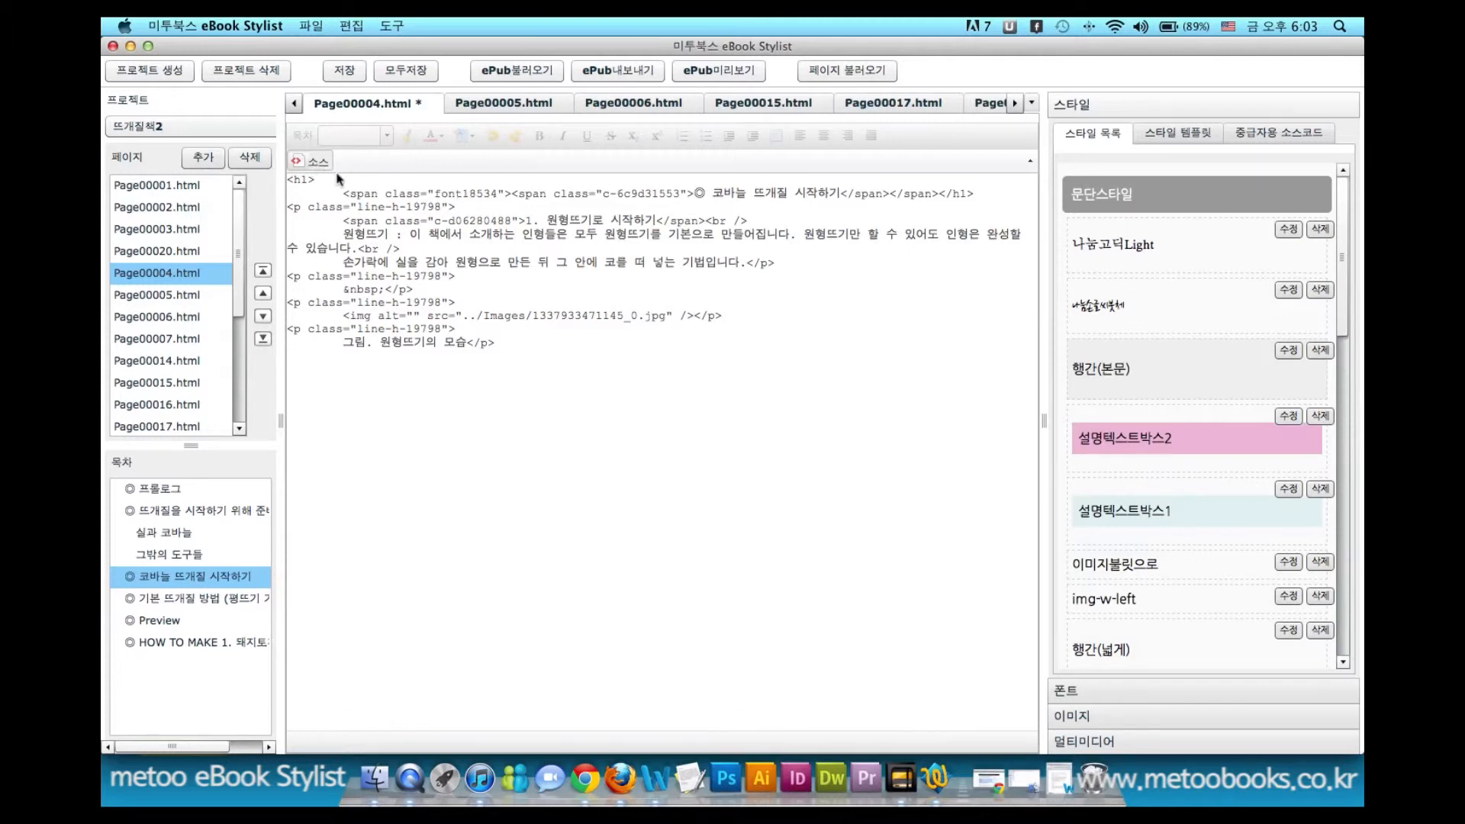
click(316, 162)
click(419, 220)
click(455, 229)
click(456, 224)
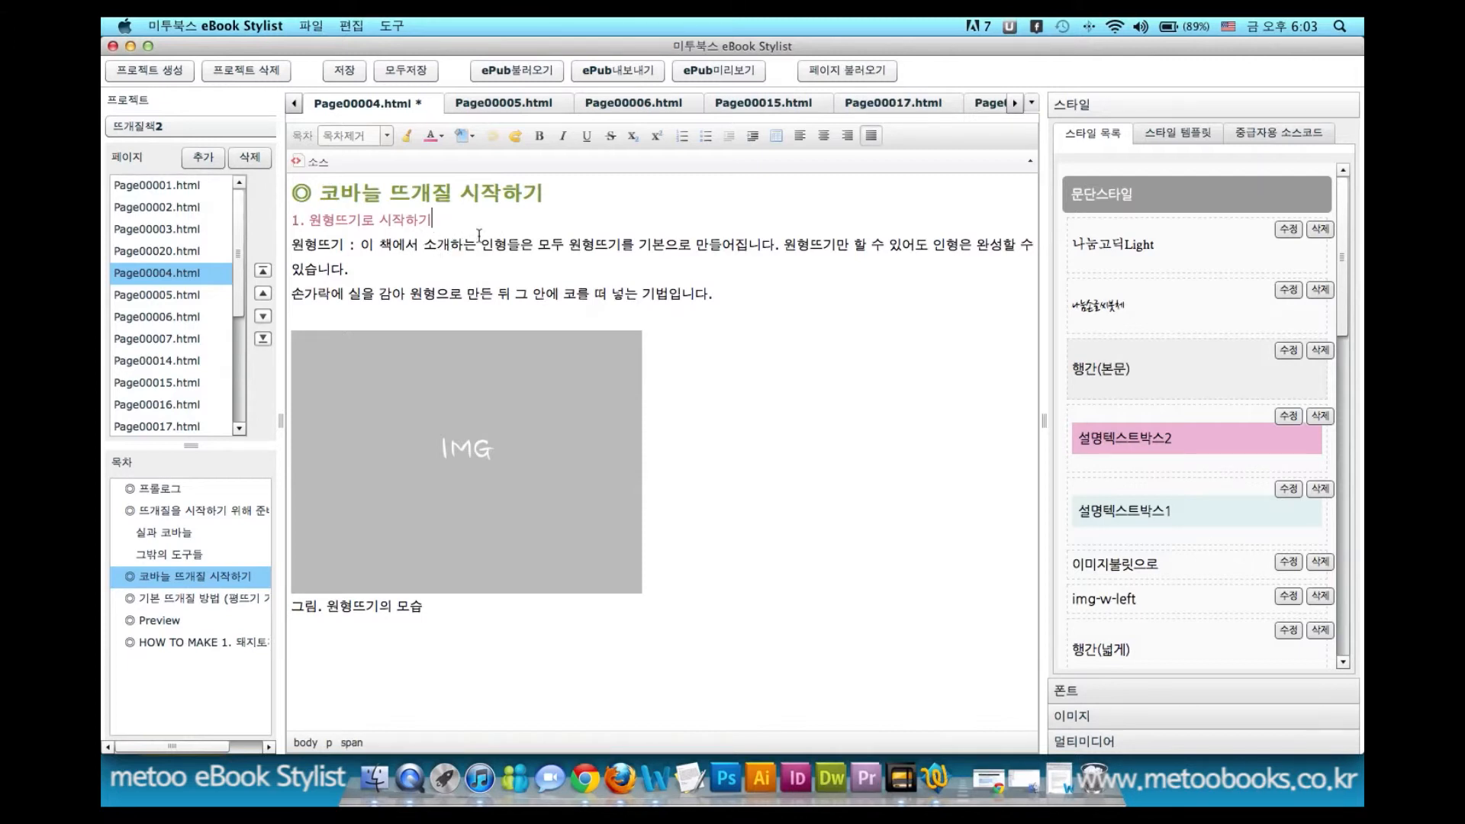
- Apply the contents level 제목 2 to the unsplit paragraph of 1. 원형뜨기로 시작하기 and undo the change
click(465, 215)
click(388, 141)
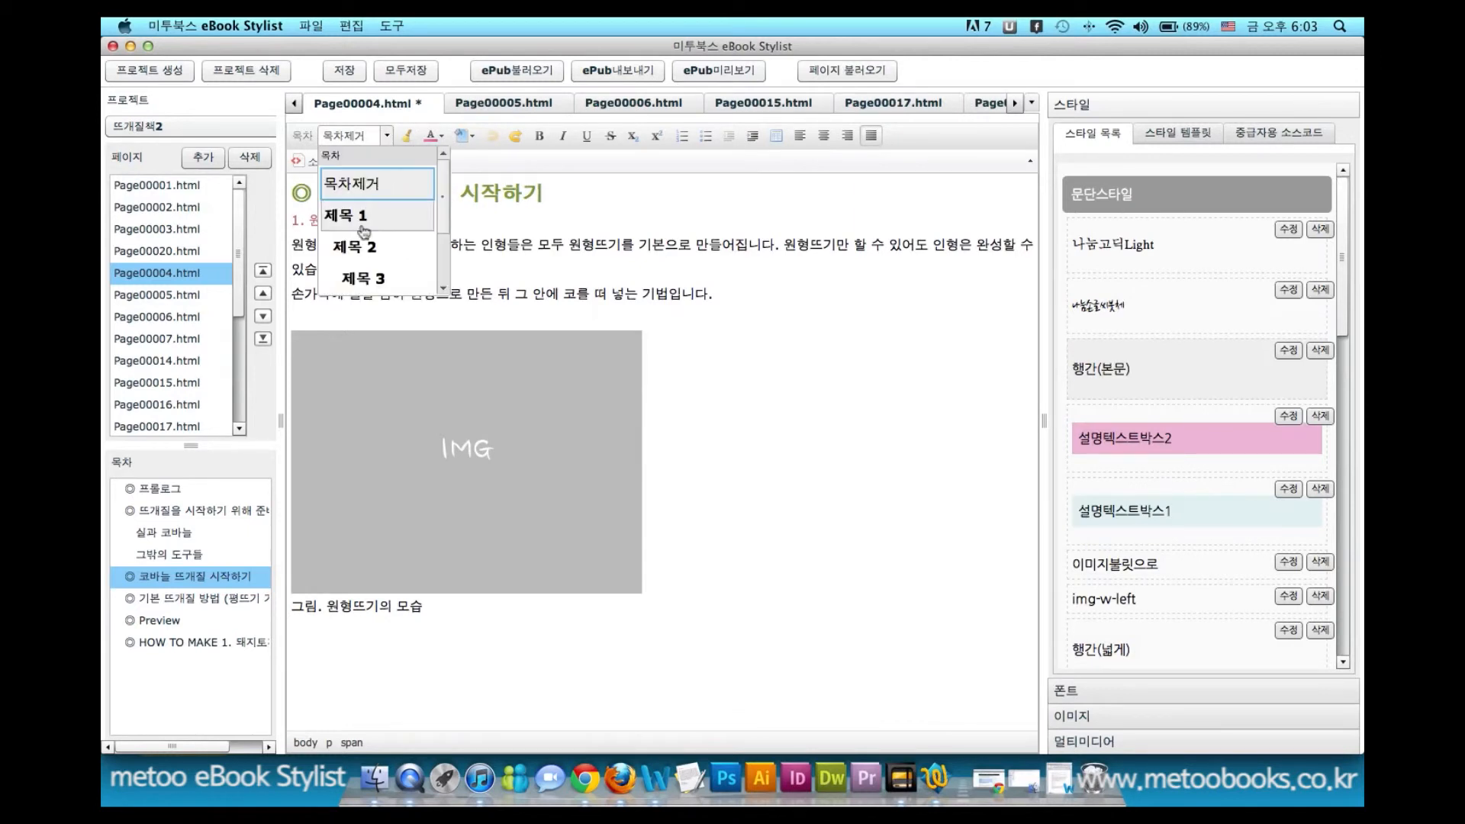
click(345, 242)
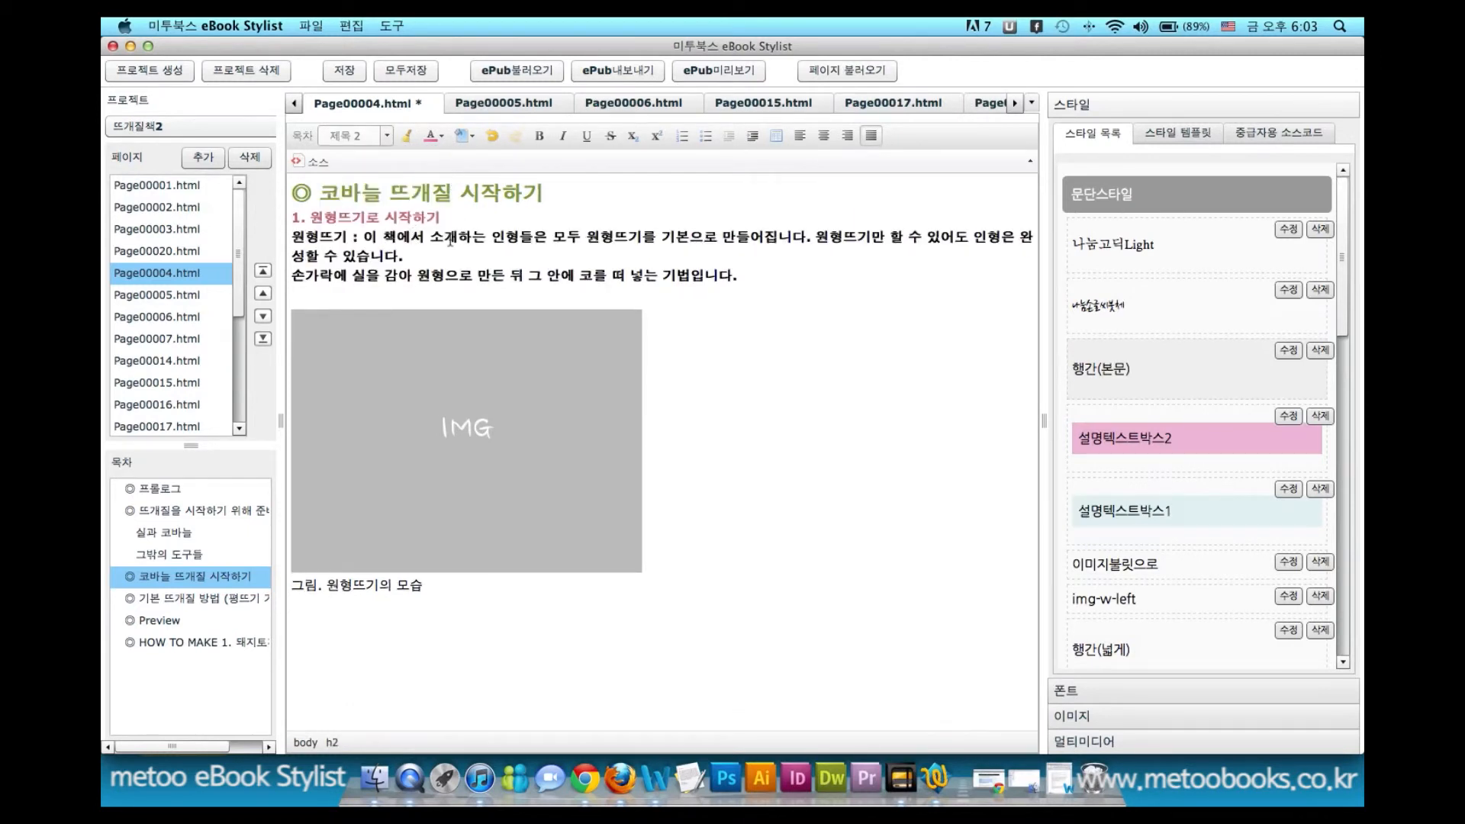
key(super+z)
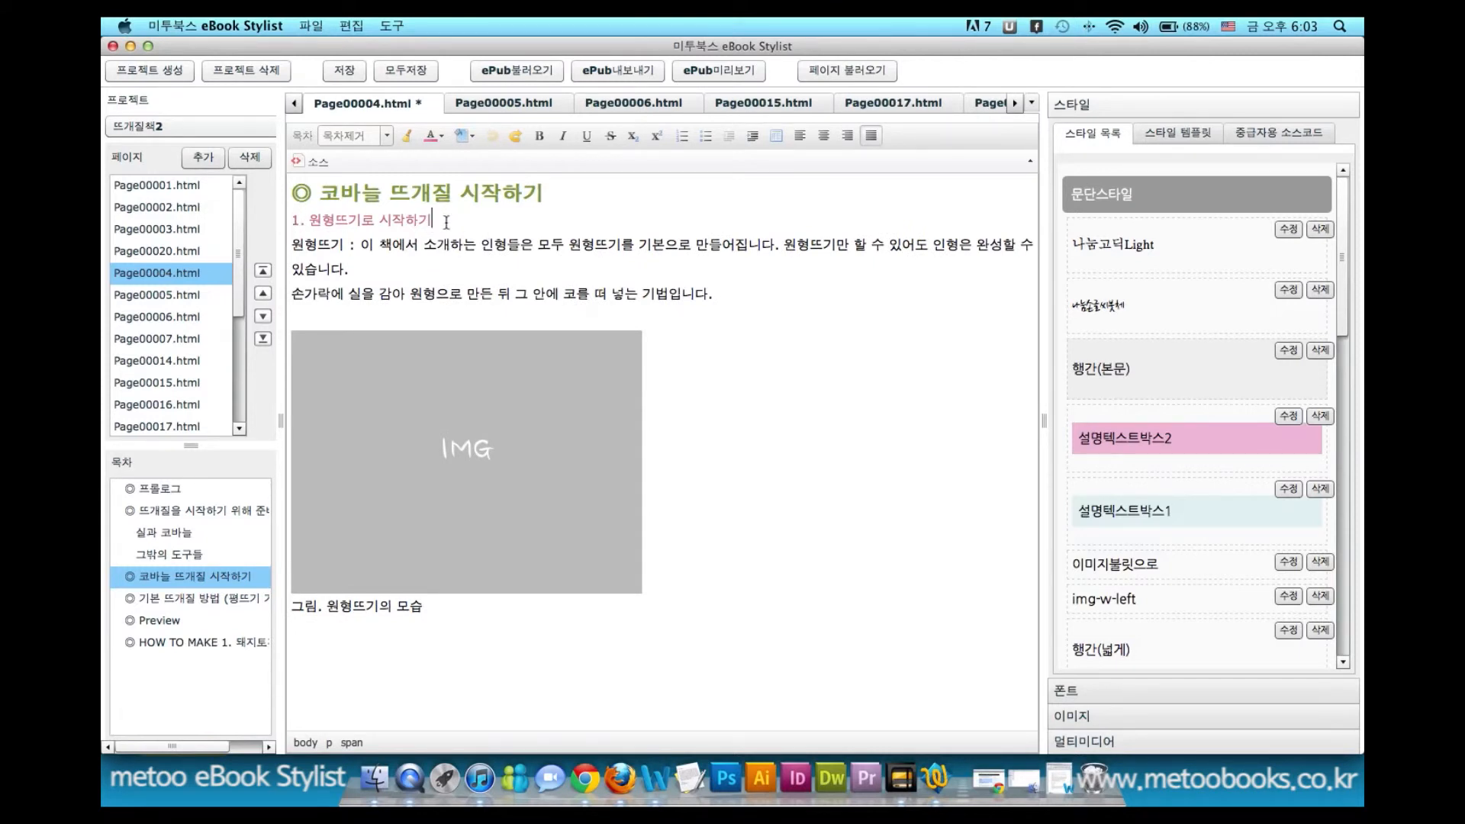
- Separate 1. 원형뜨기로 시작하기 from its body text, assign it the contents level 제목 2, and remove the extra blank line
key(Return)
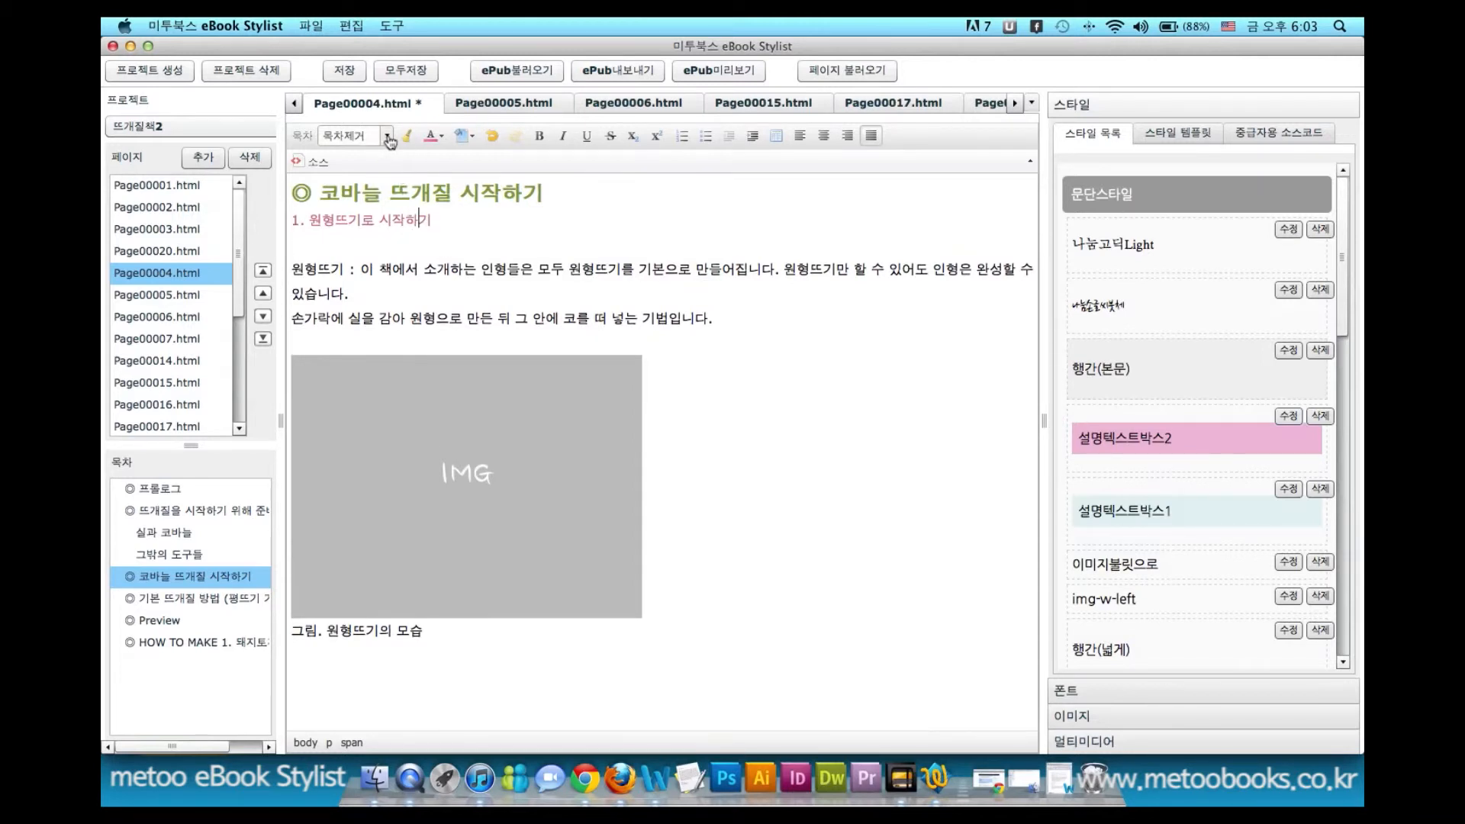
click(387, 136)
click(366, 247)
click(353, 239)
key(BackSpace)
click(531, 258)
click(410, 220)
click(291, 220)
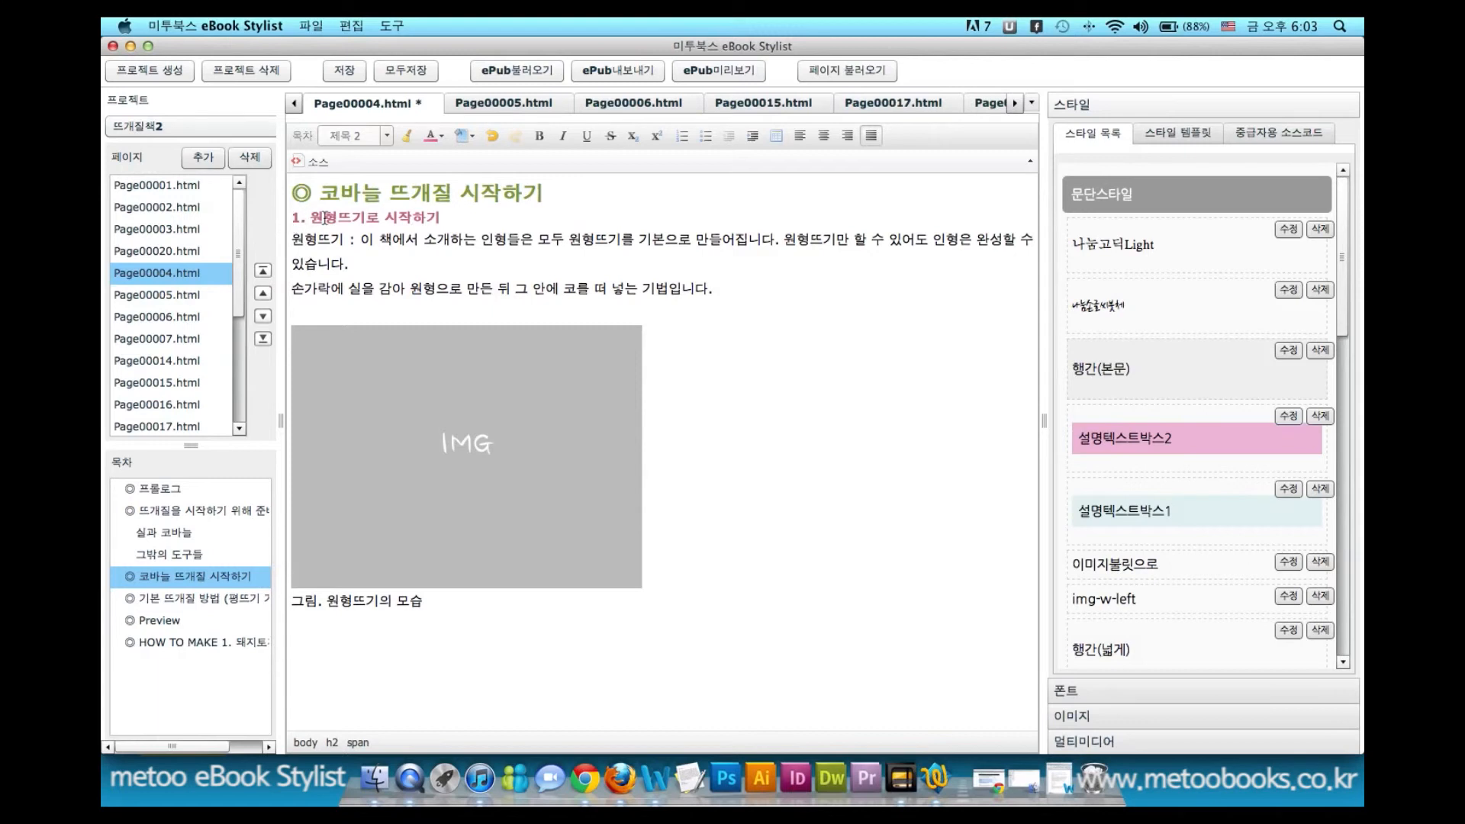
- Delete the caption 그림. 원형뜨기의 모습 below the image and save the page
drag(442, 219, 296, 213)
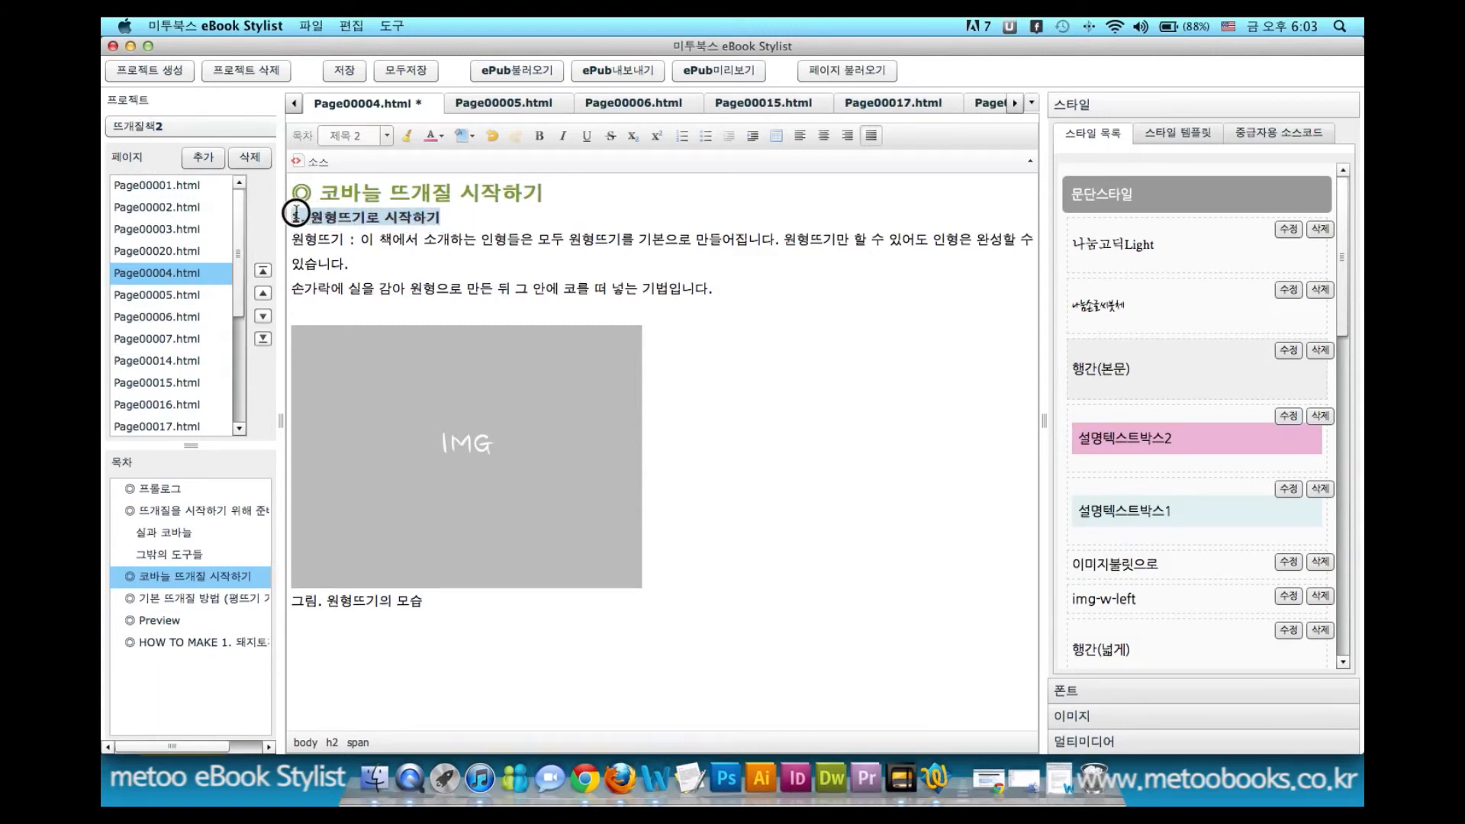
click(417, 261)
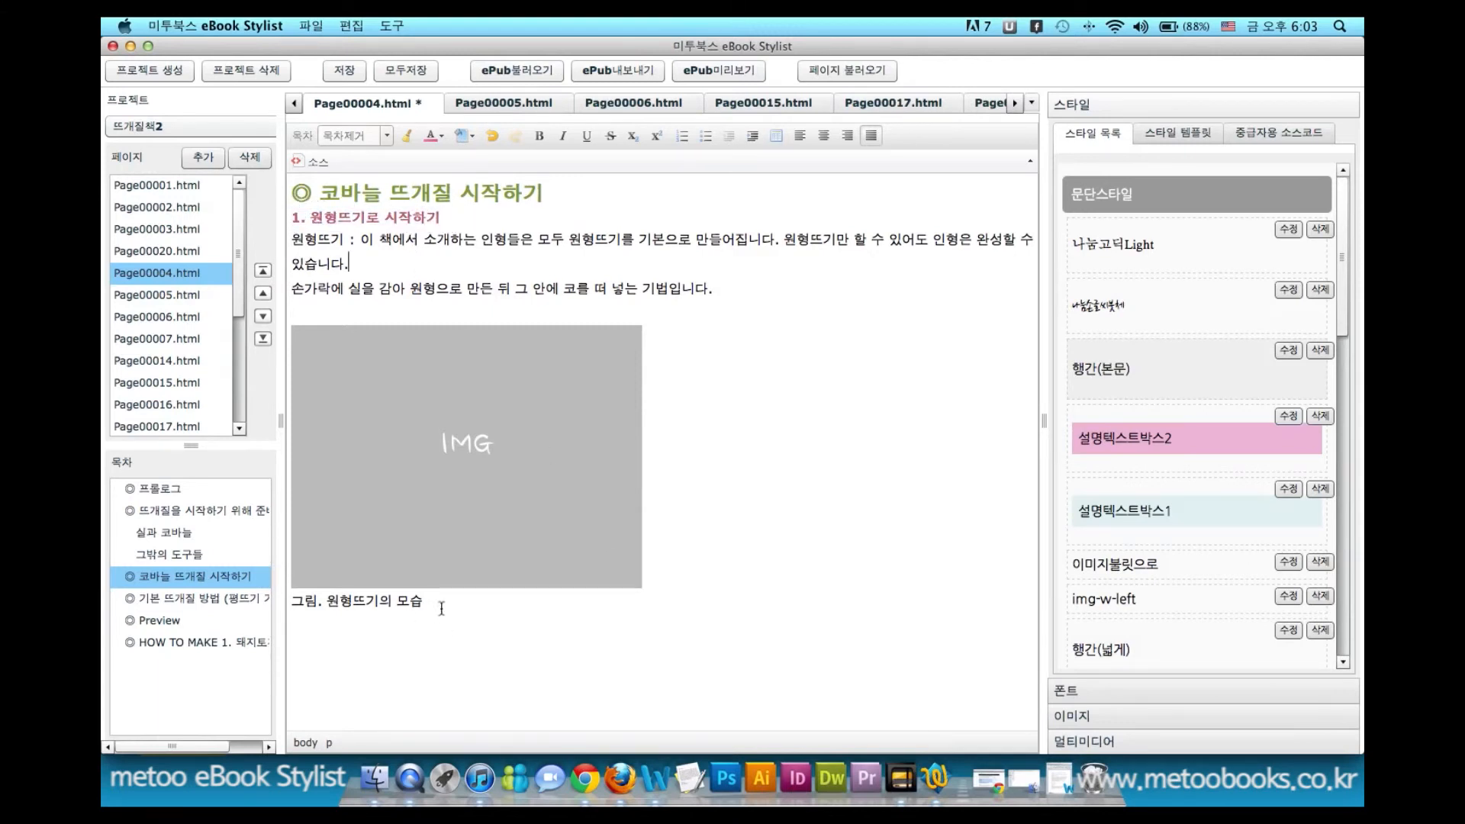
drag(441, 608, 293, 599)
key(BackSpace)
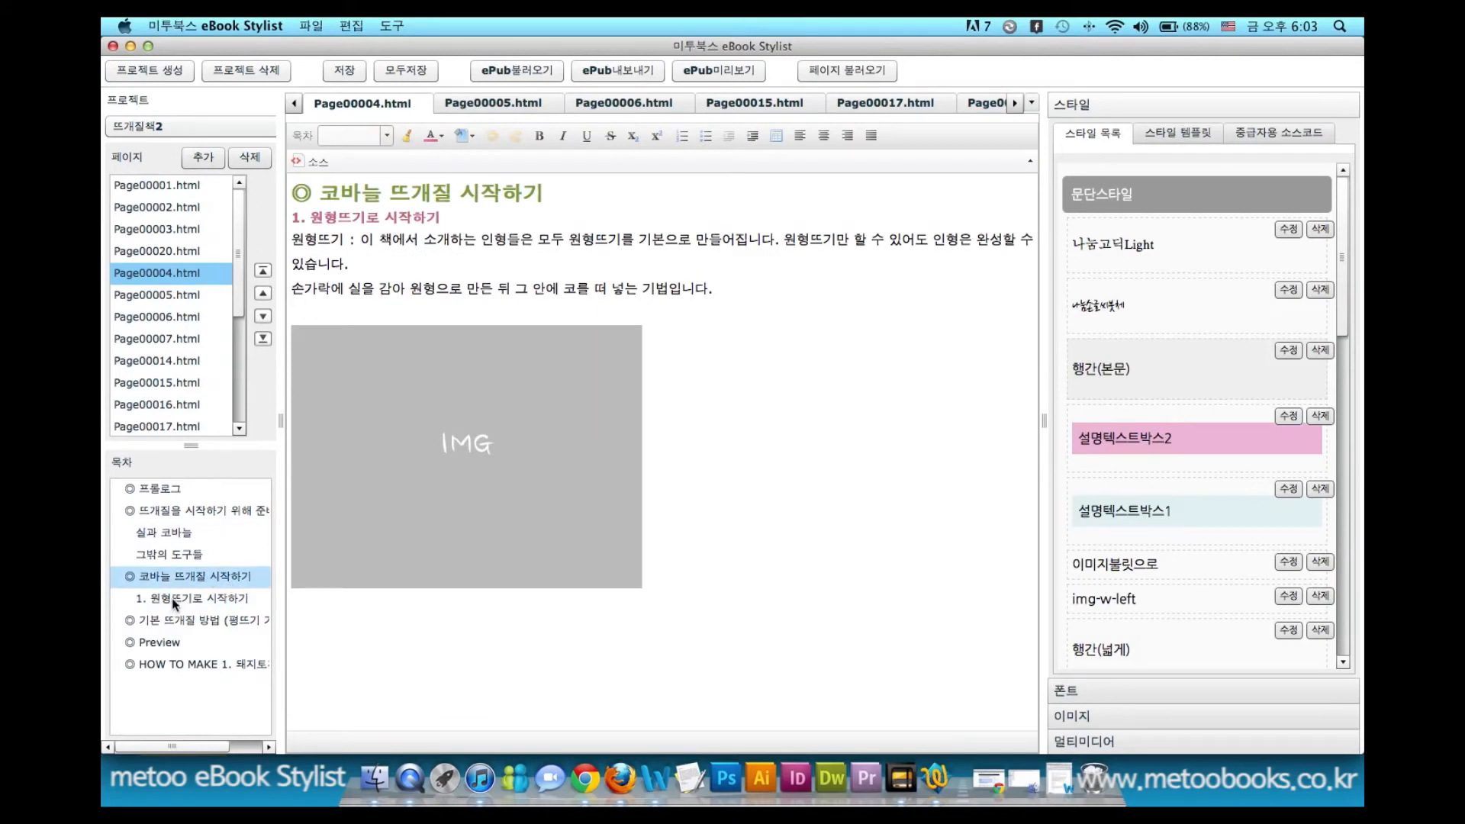
- Check the contents entry 1. 원형뜨기로 시작하기 and Page00005.html, and open Page00007.html
click(170, 598)
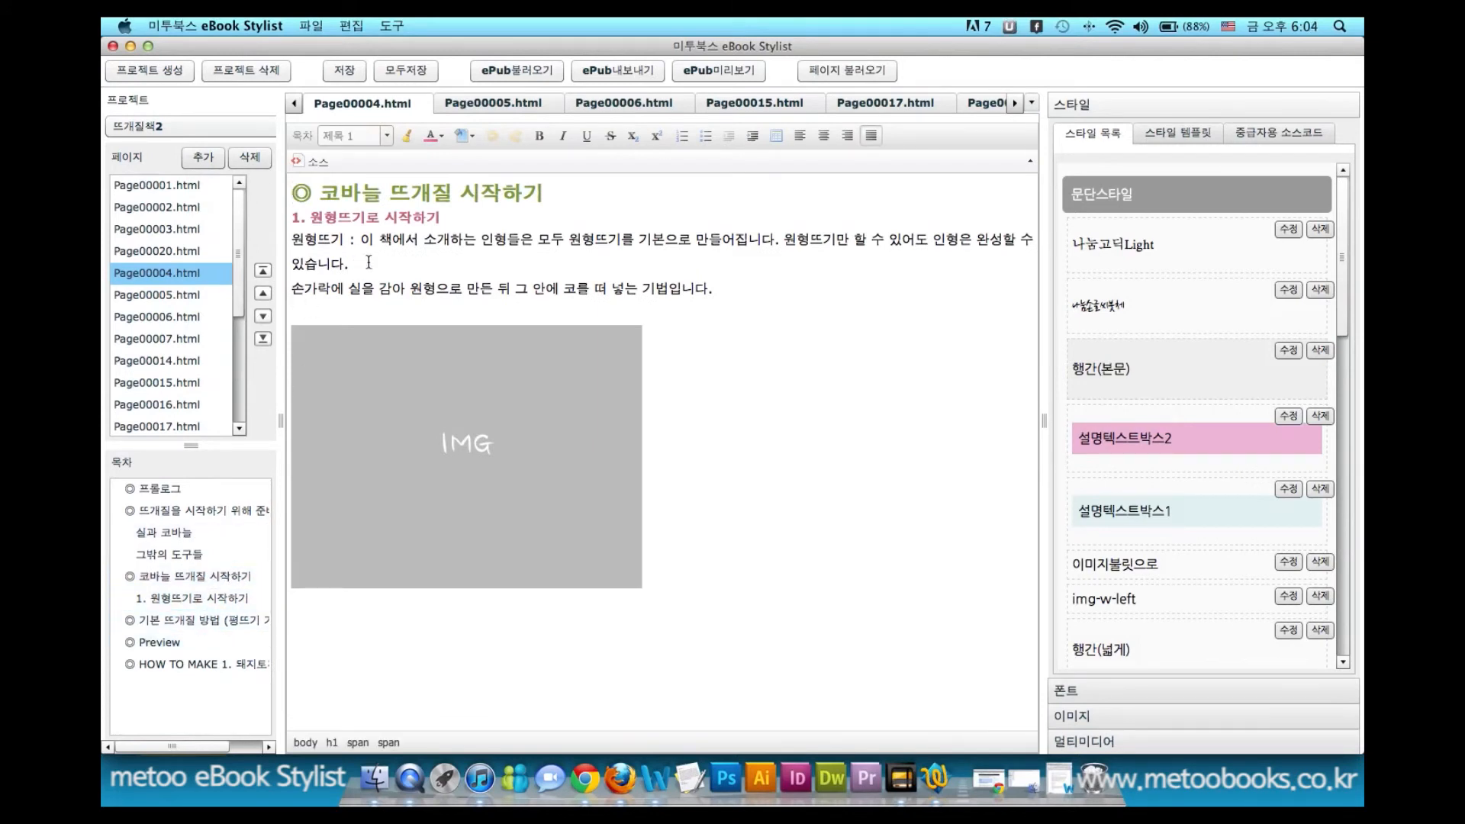
click(176, 295)
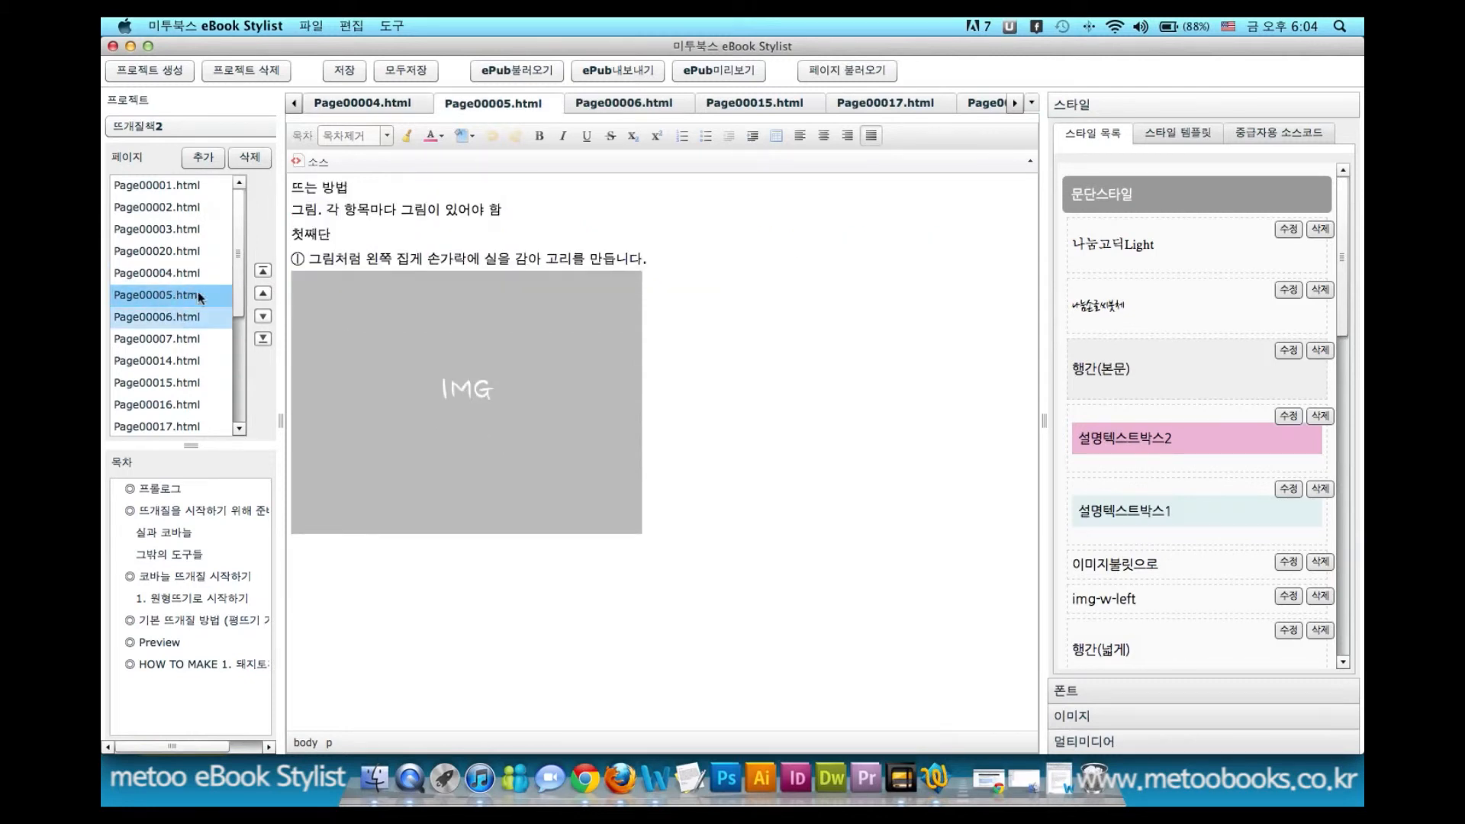
click(186, 340)
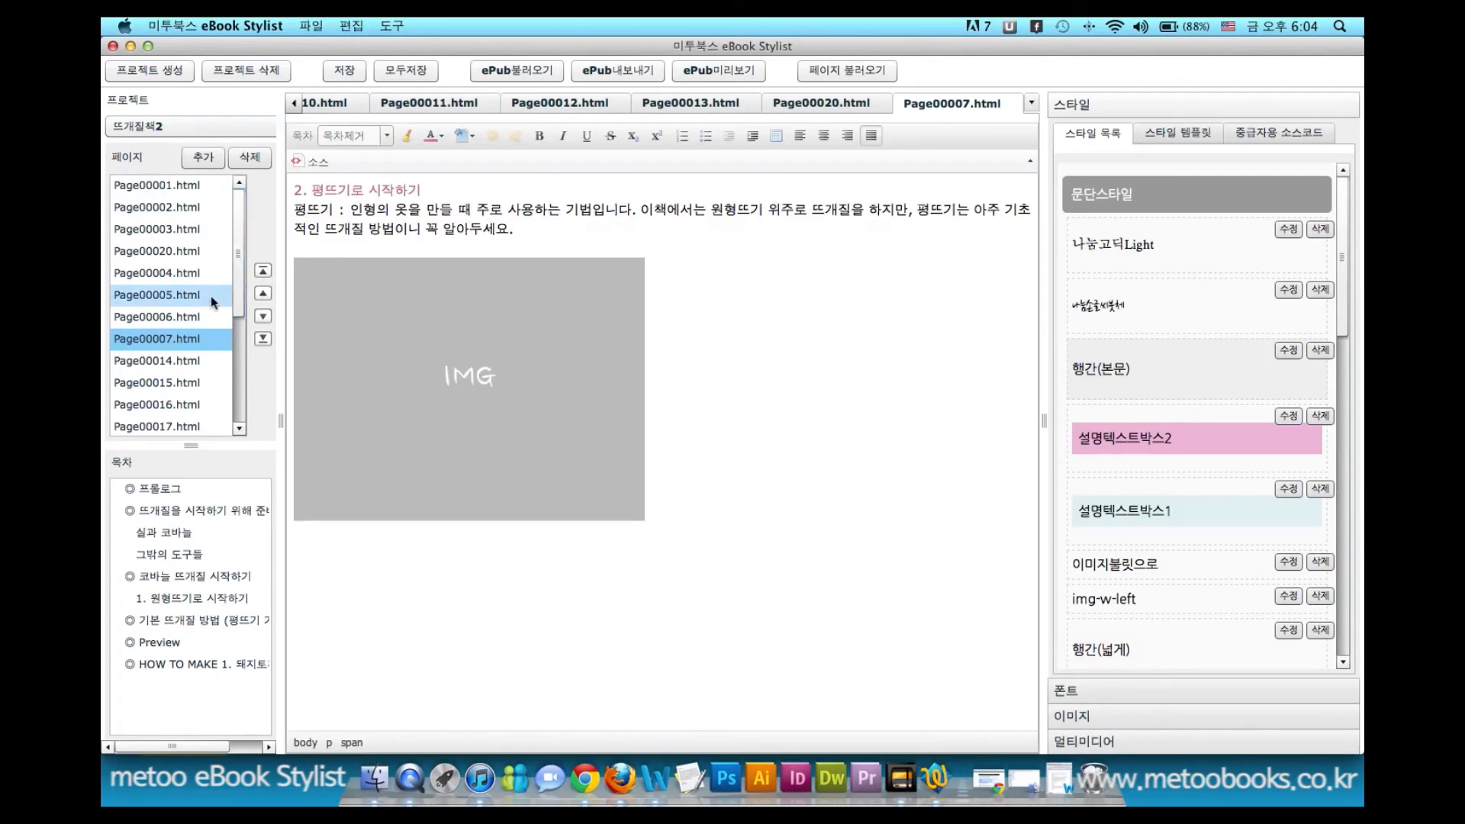
- Try the contents level 제목 2 on the subheading 2. 평뜨기로 시작하기 and revert it to 목차제거
click(387, 137)
click(362, 245)
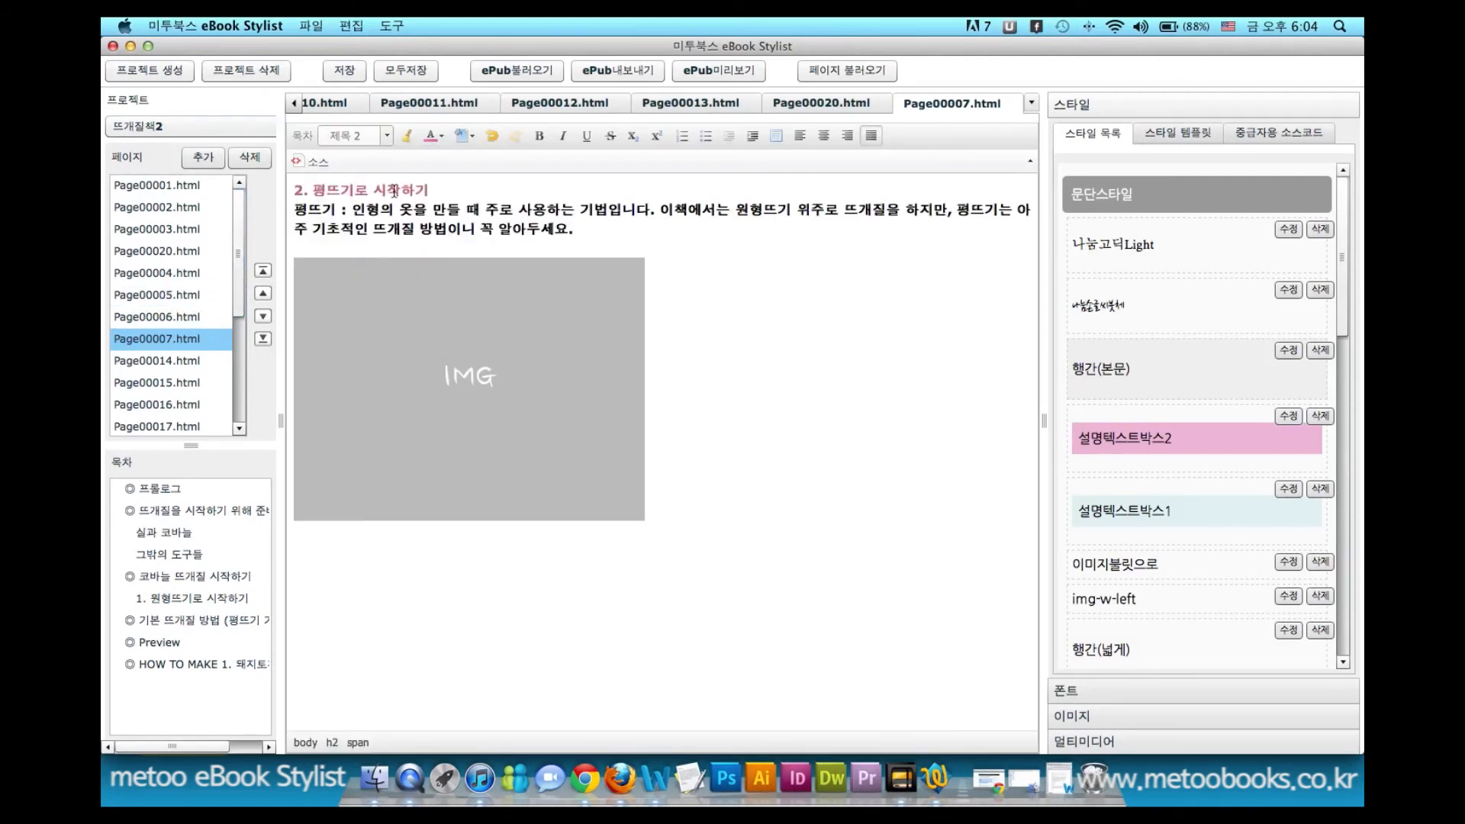
click(388, 137)
click(513, 210)
click(447, 191)
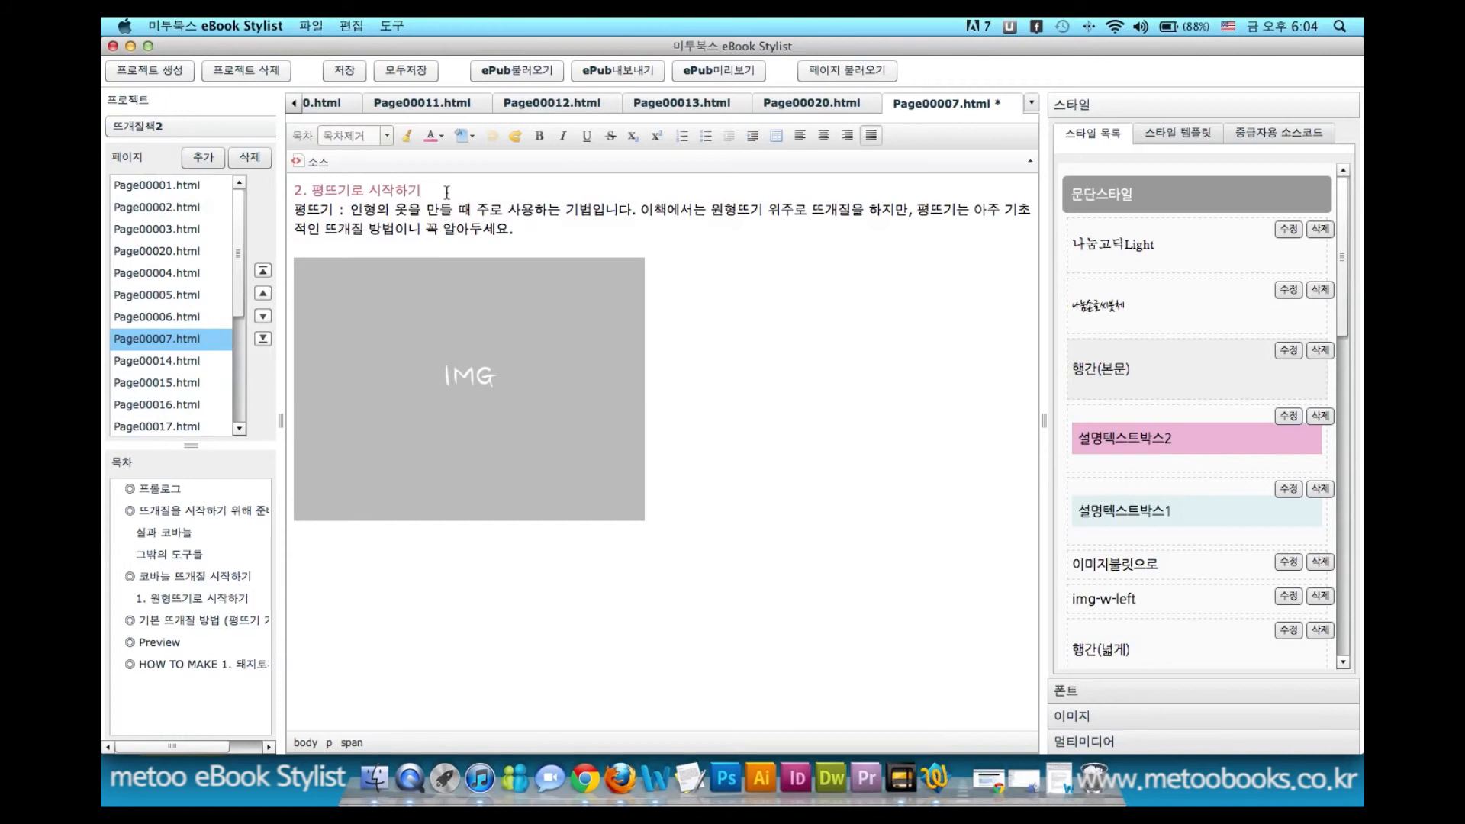
- Split 2. 평뜨기로 시작하기 from its body text without a blank line, assign it the contents level 제목 2, and save
key(Return)
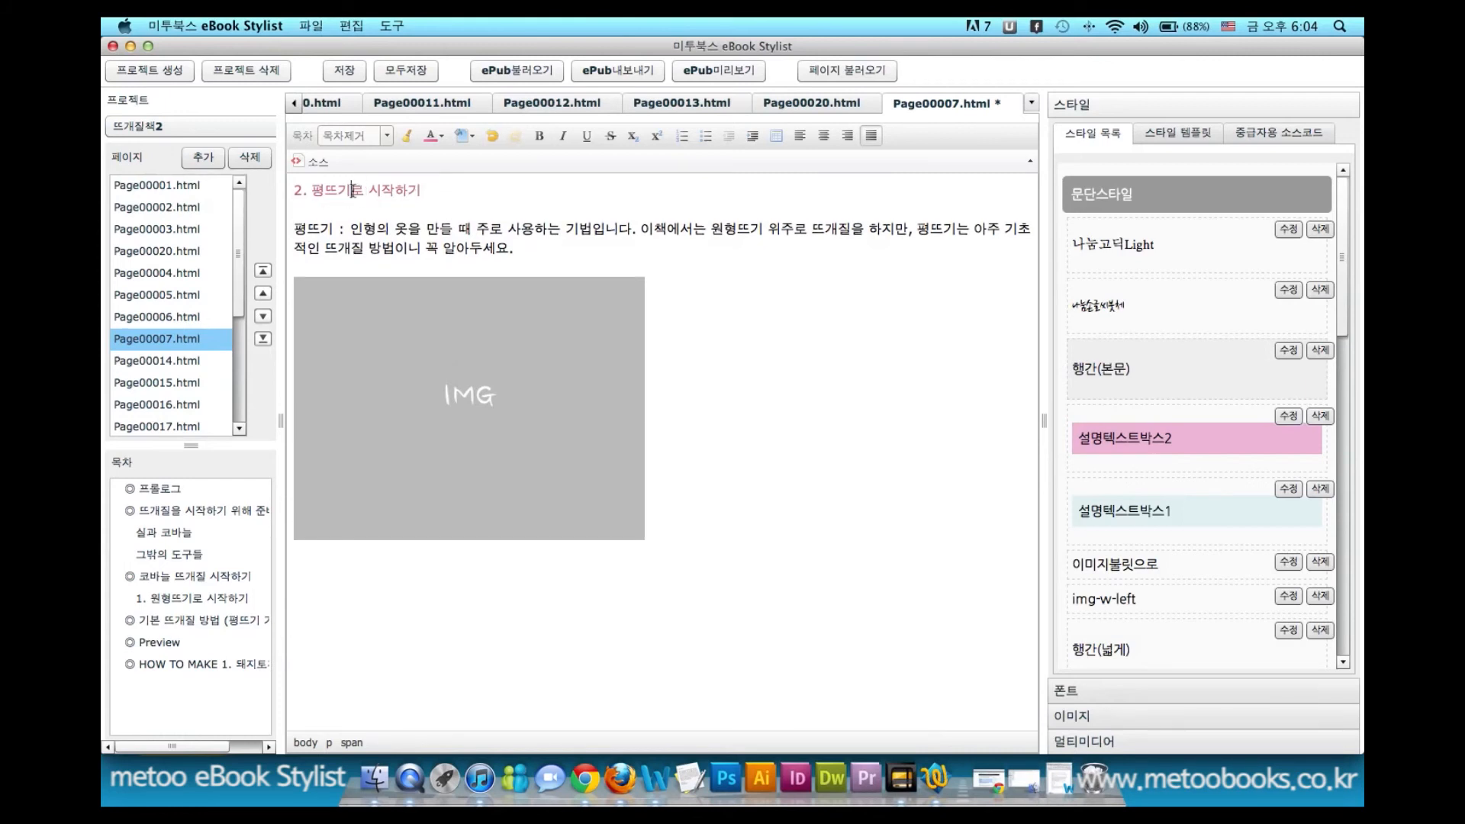
click(388, 138)
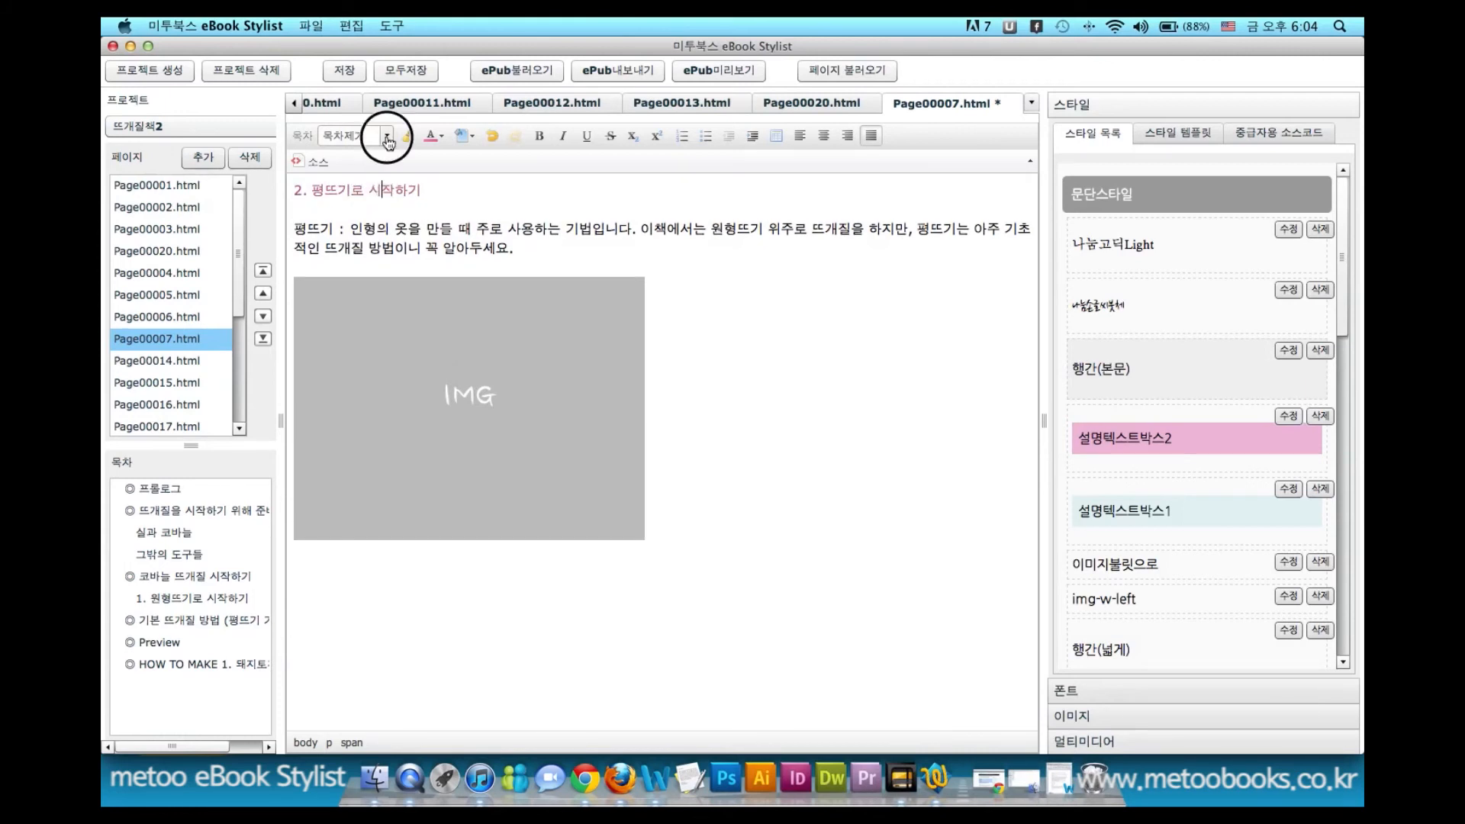
click(363, 244)
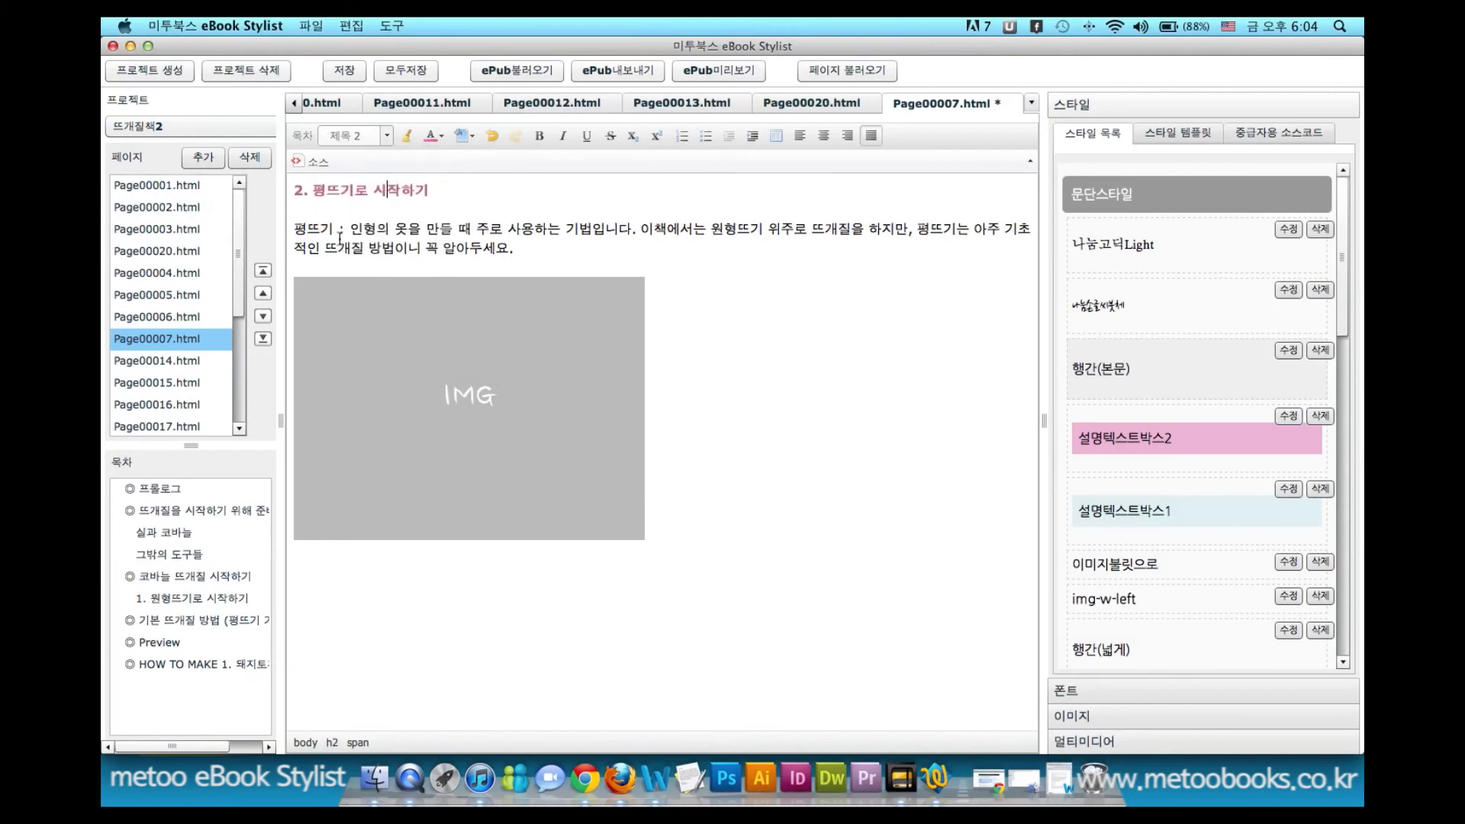
click(437, 193)
click(341, 212)
key(BackSpace)
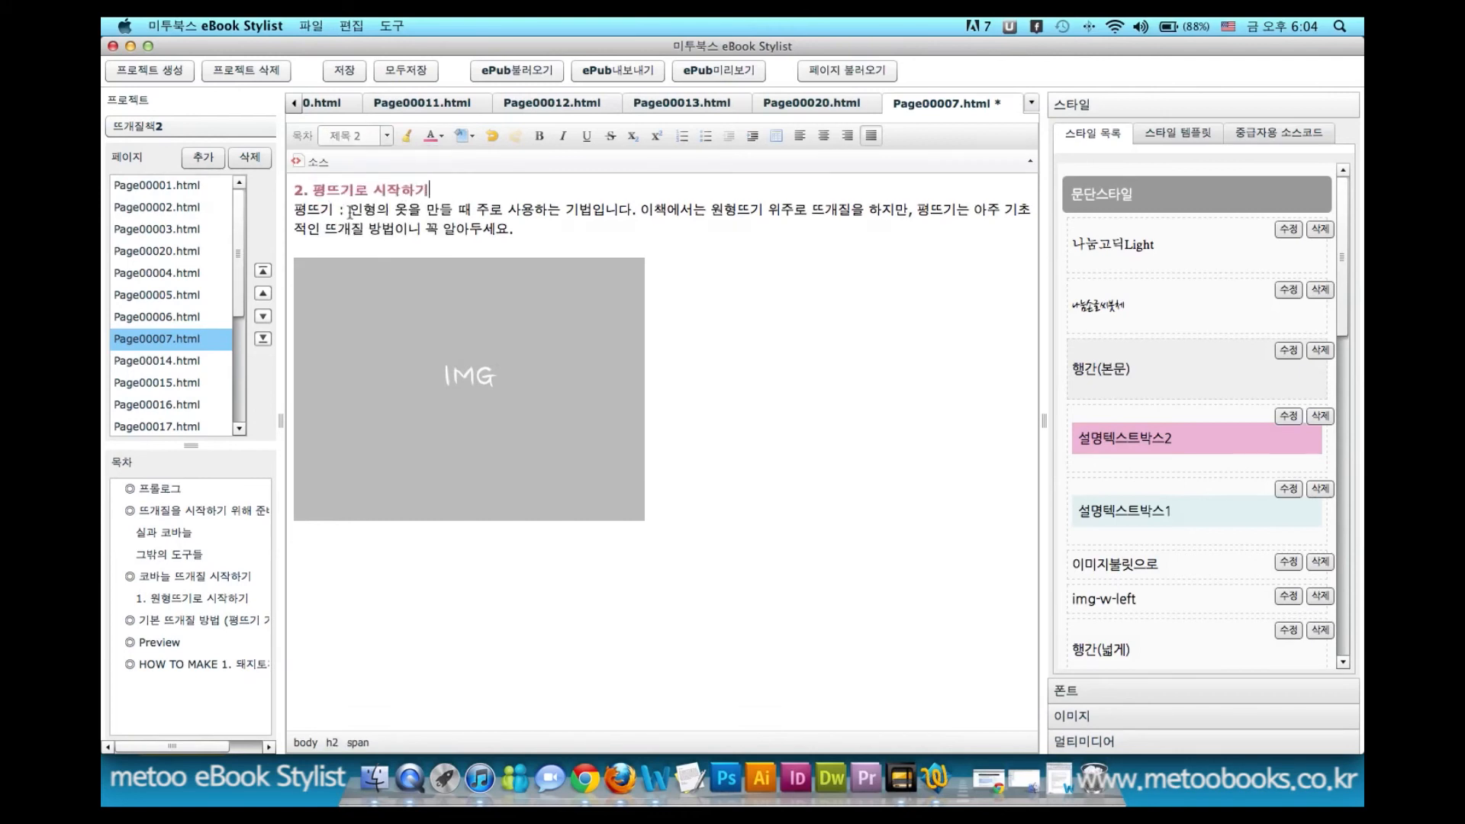
click(565, 231)
key(super+s)
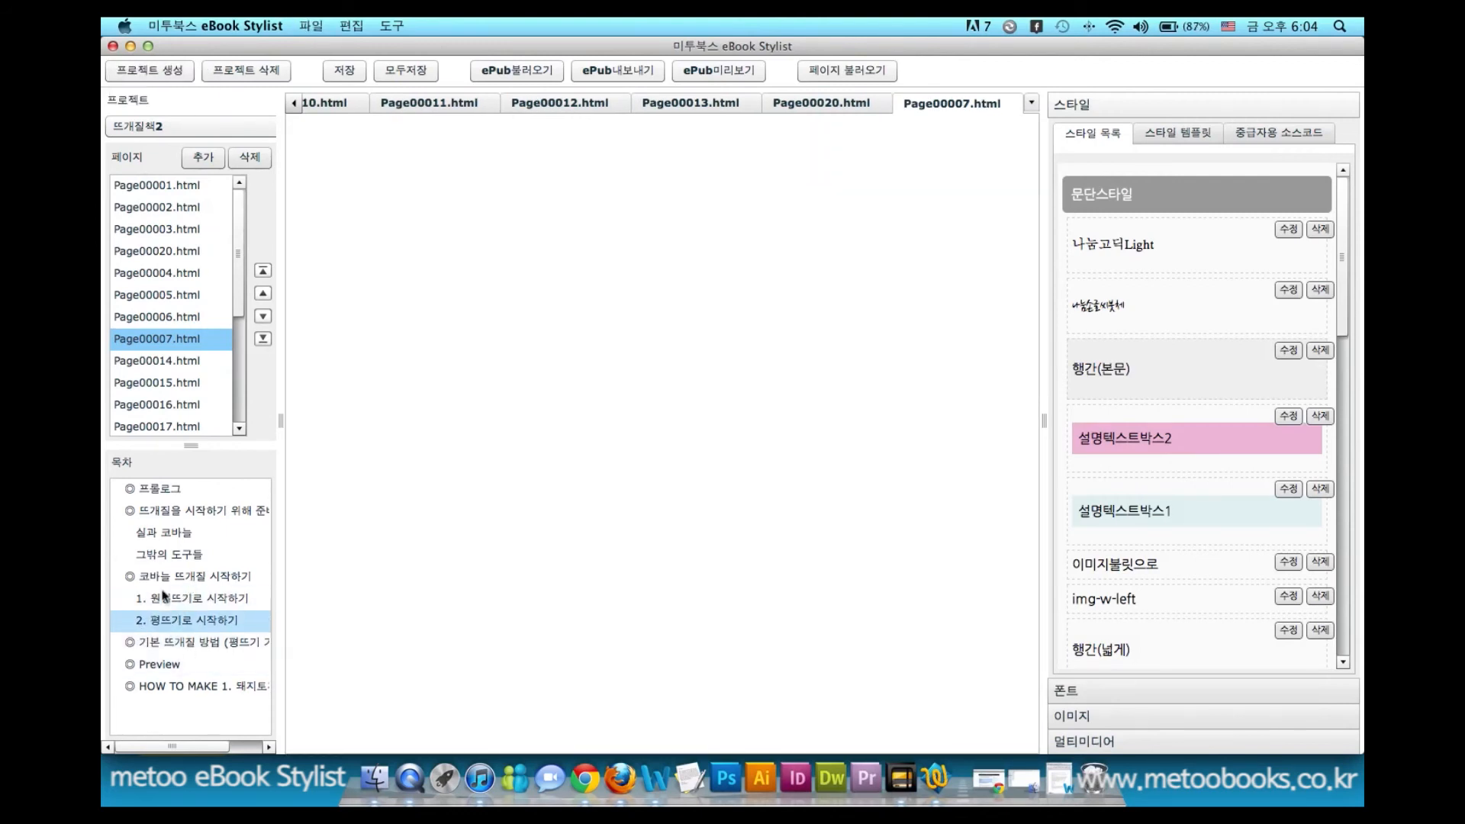
- Reopen Page00007.html, look through the remaining pages in the page list, and save the page again
click(194, 340)
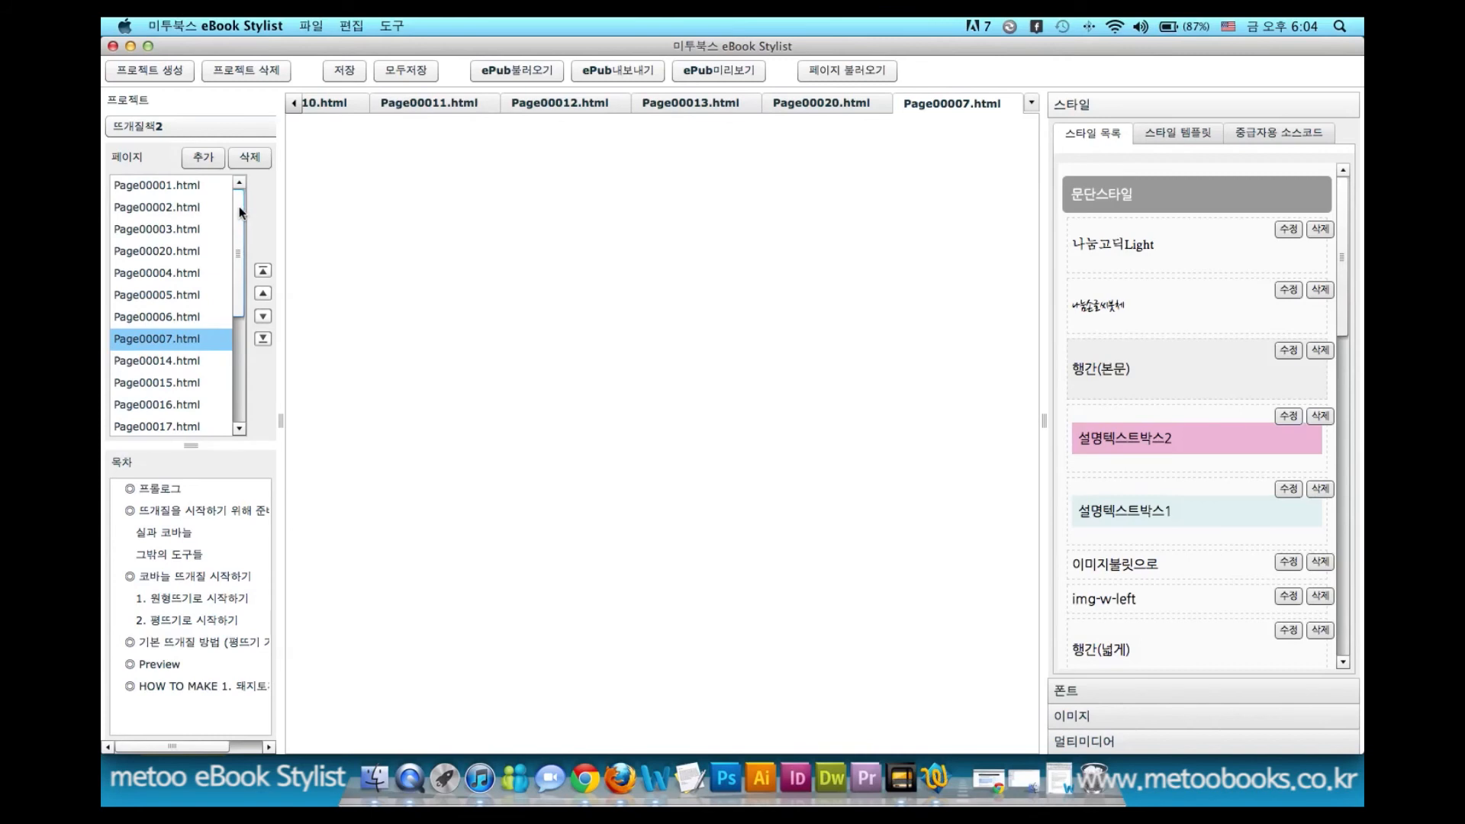
drag(240, 216, 238, 353)
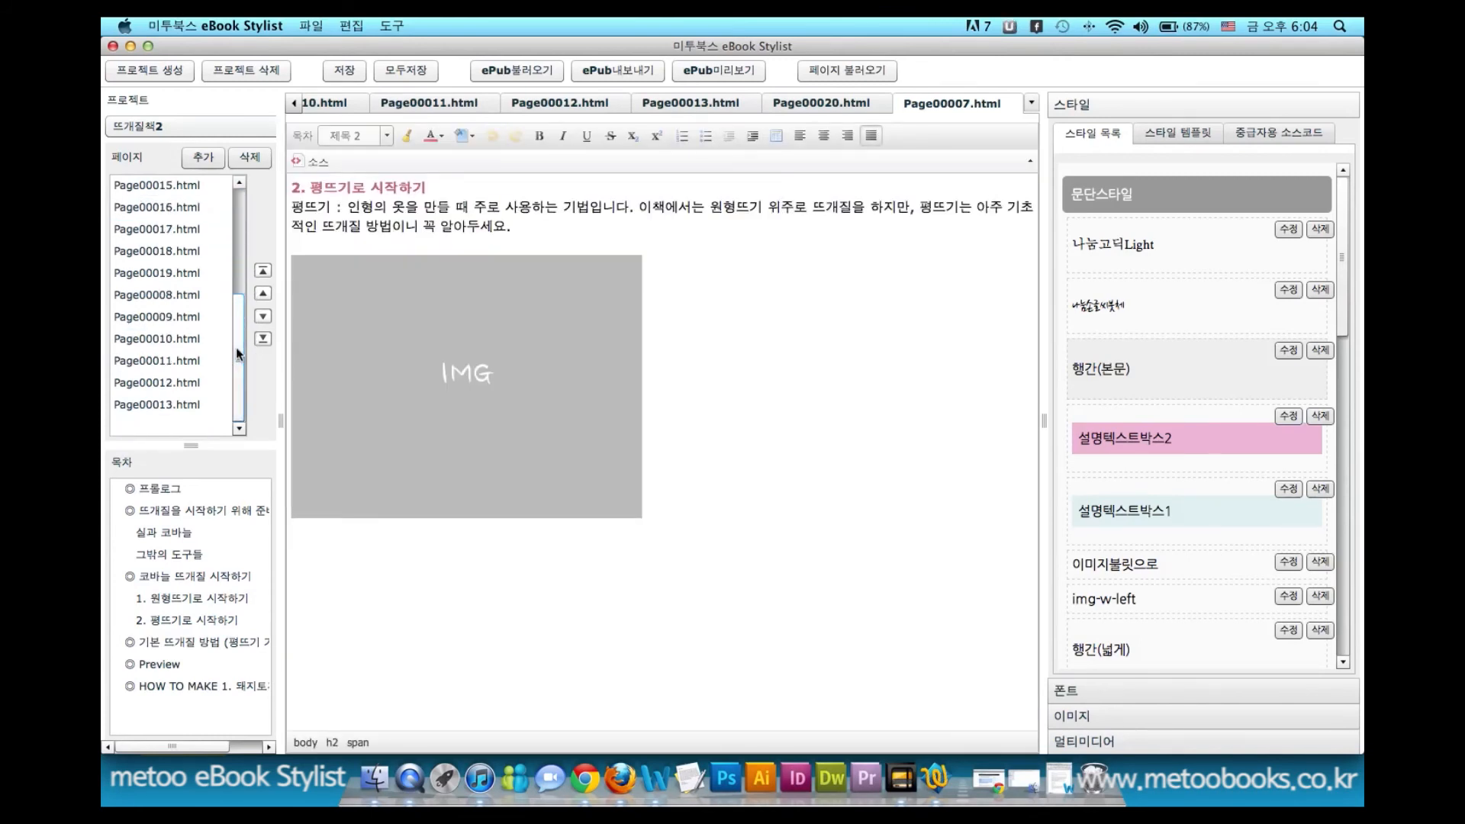
click(458, 244)
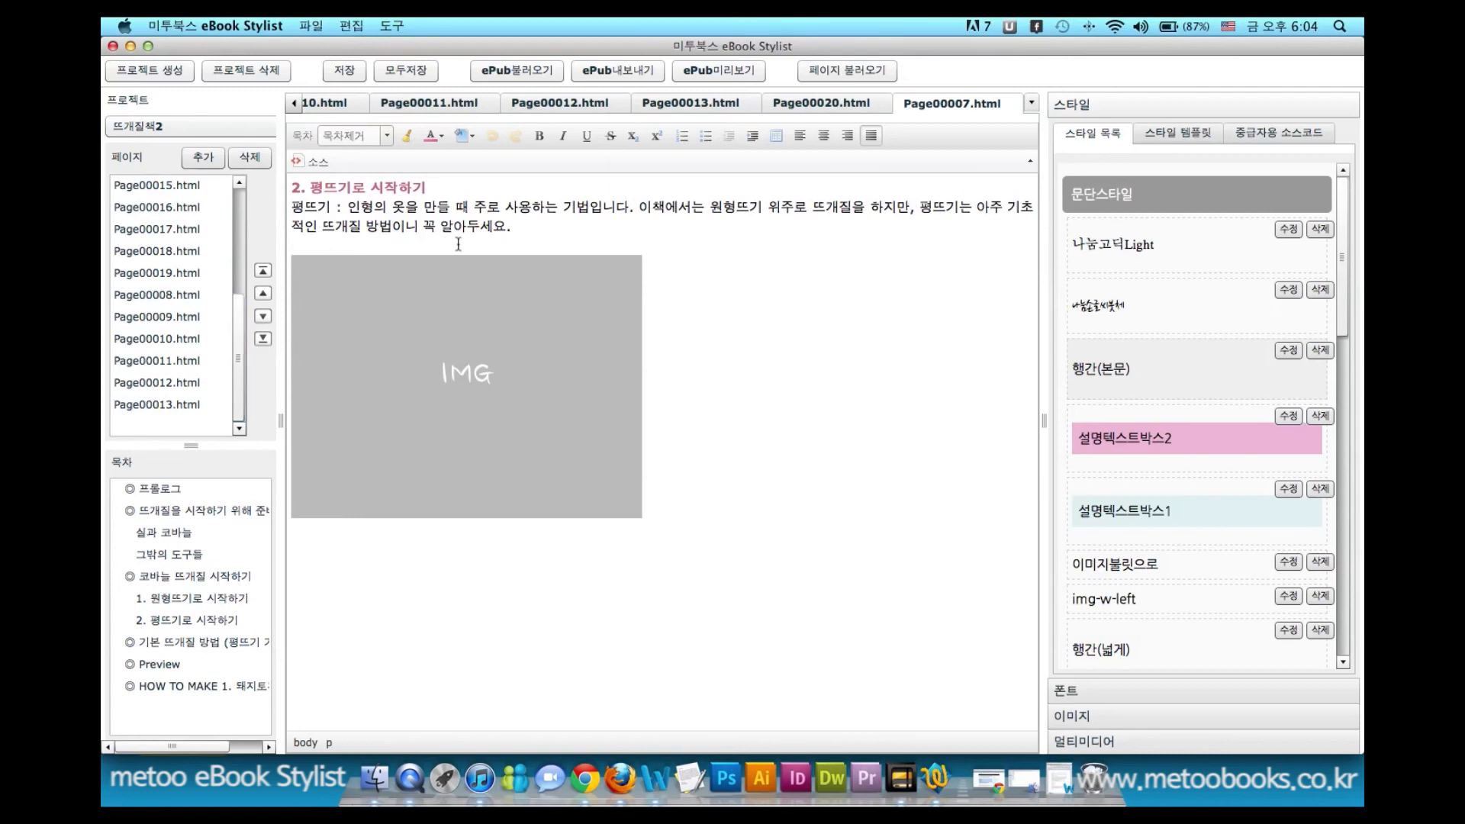
click(364, 243)
key(super+s)
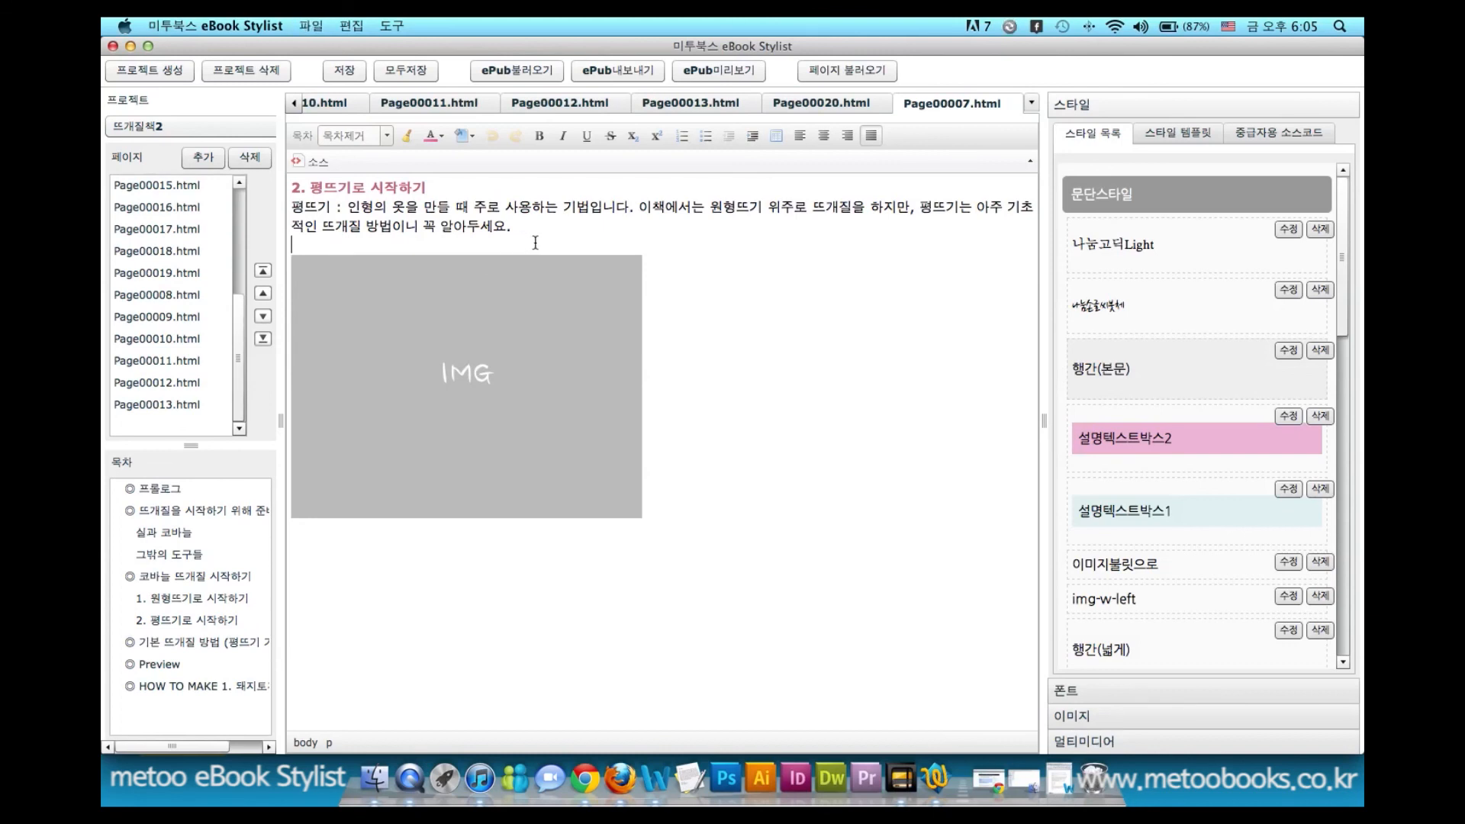